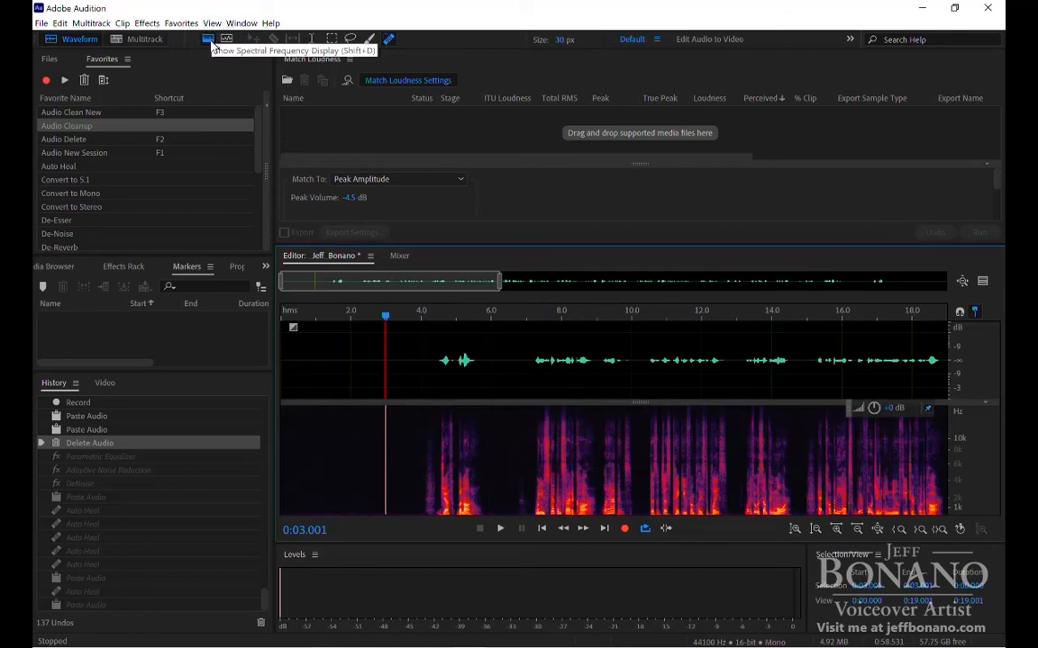
# - Bring the spectral frequency display back beneath the waveform after hiding it, and select the Spot Healing Brush tool
pyautogui.click(212, 42)
pyautogui.click(211, 42)
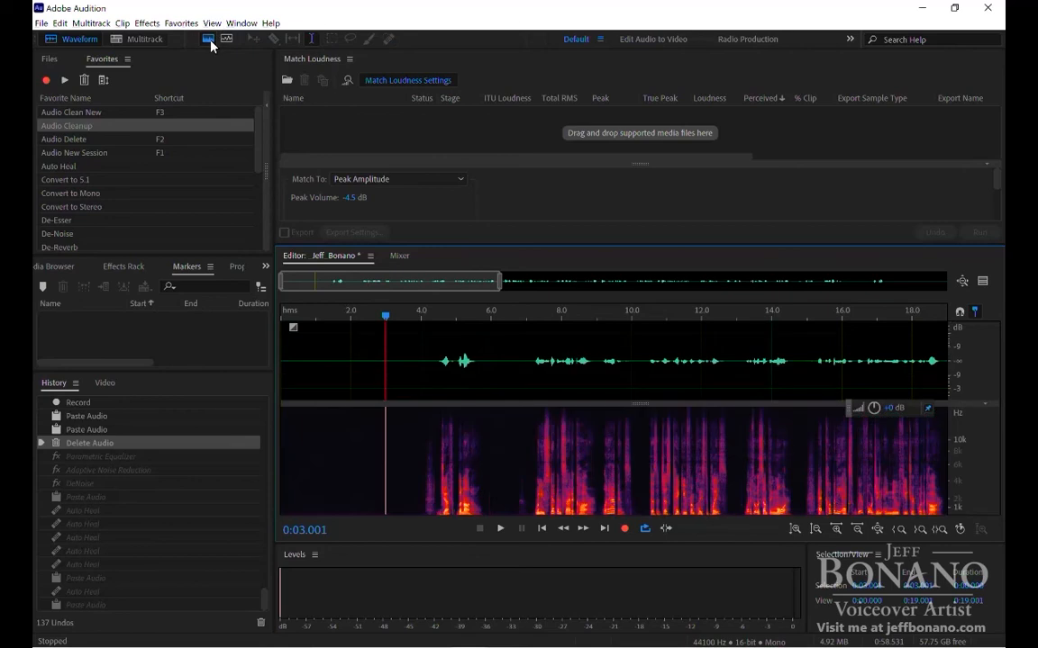
pyautogui.click(209, 40)
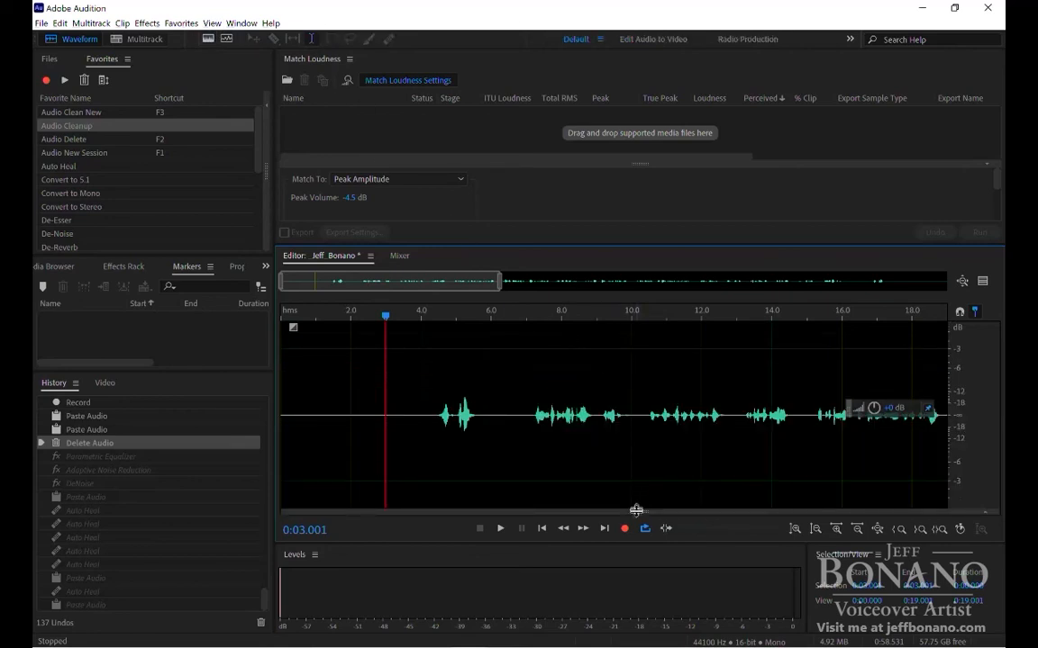
pyautogui.moveTo(637, 507); pyautogui.dragTo(633, 463)
pyautogui.press('b')
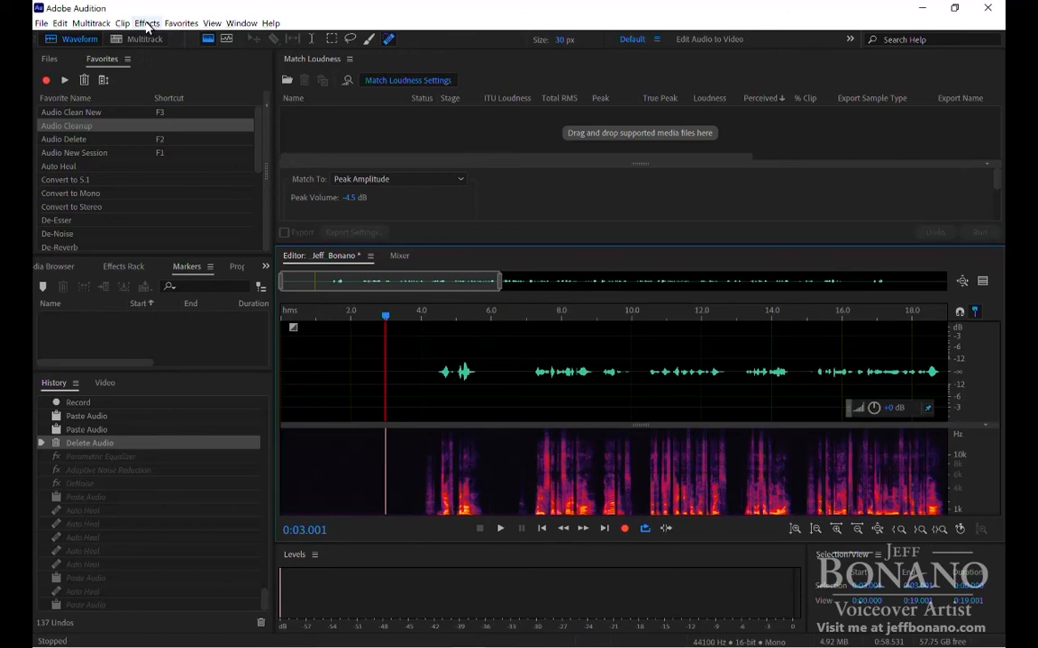
# - Examine the Parametric Equalizer's curve and band settings, and close the effect without applying it
pyautogui.click(147, 24)
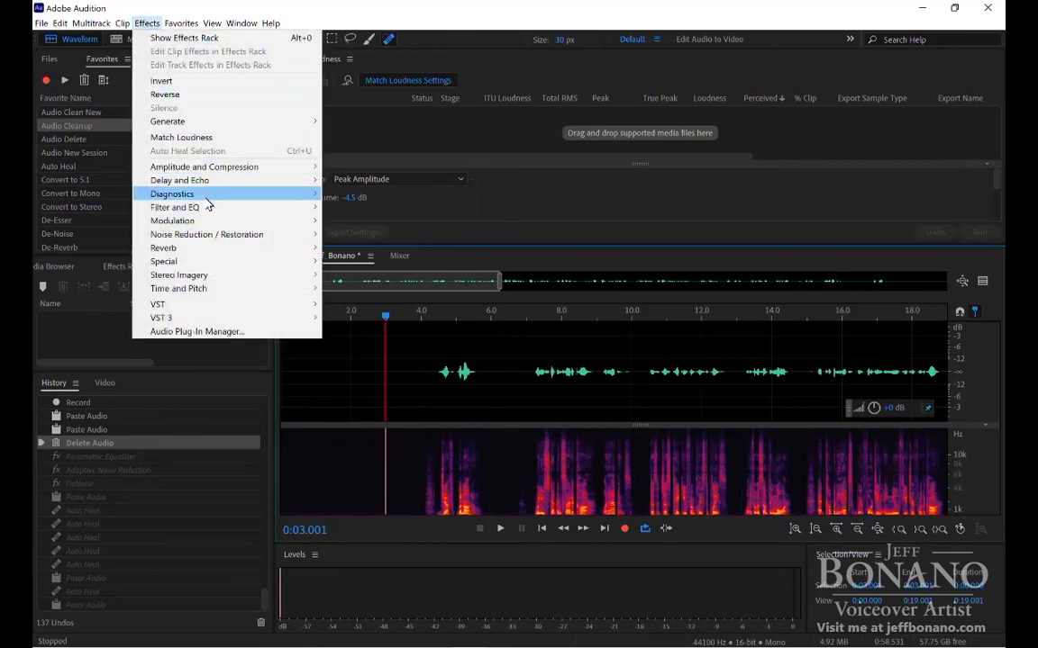
pyautogui.moveTo(204, 207)
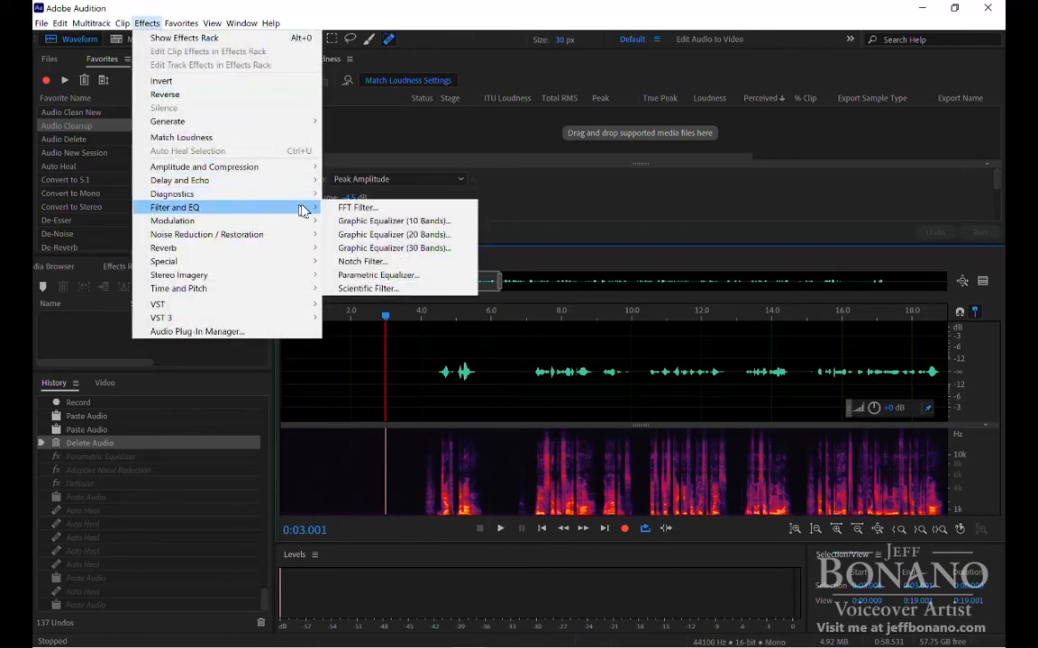
pyautogui.click(407, 277)
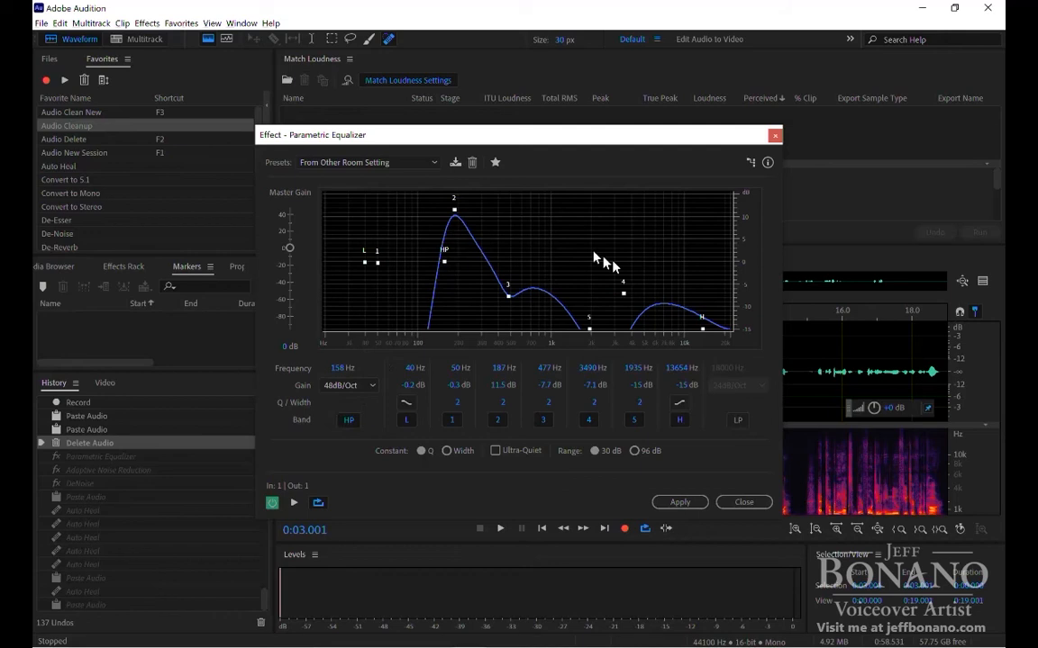
pyautogui.click(740, 501)
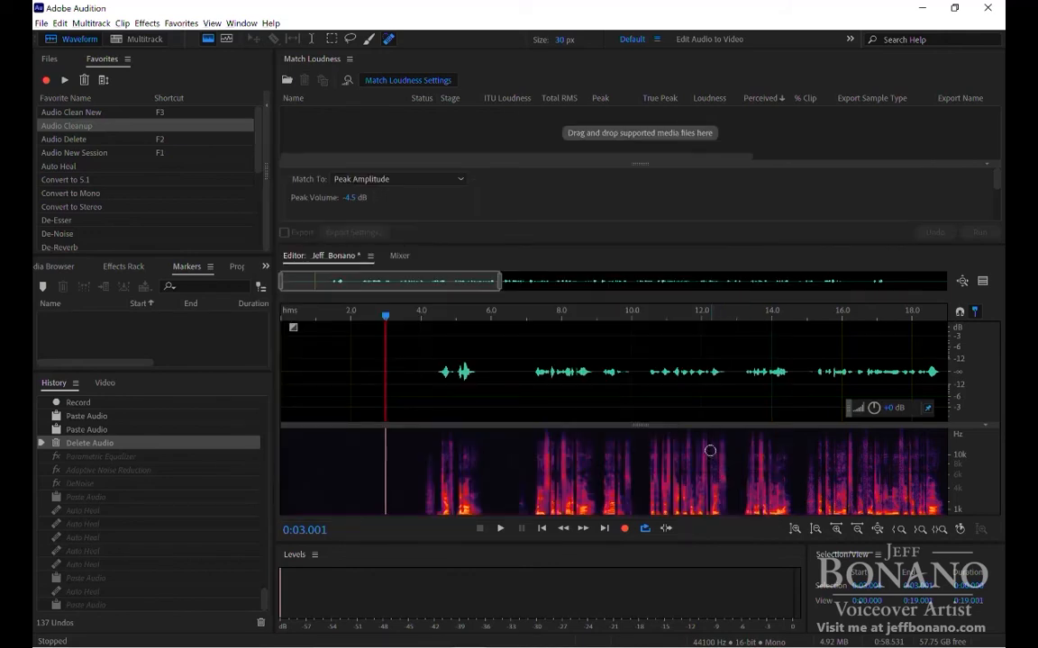
pyautogui.click(142, 22)
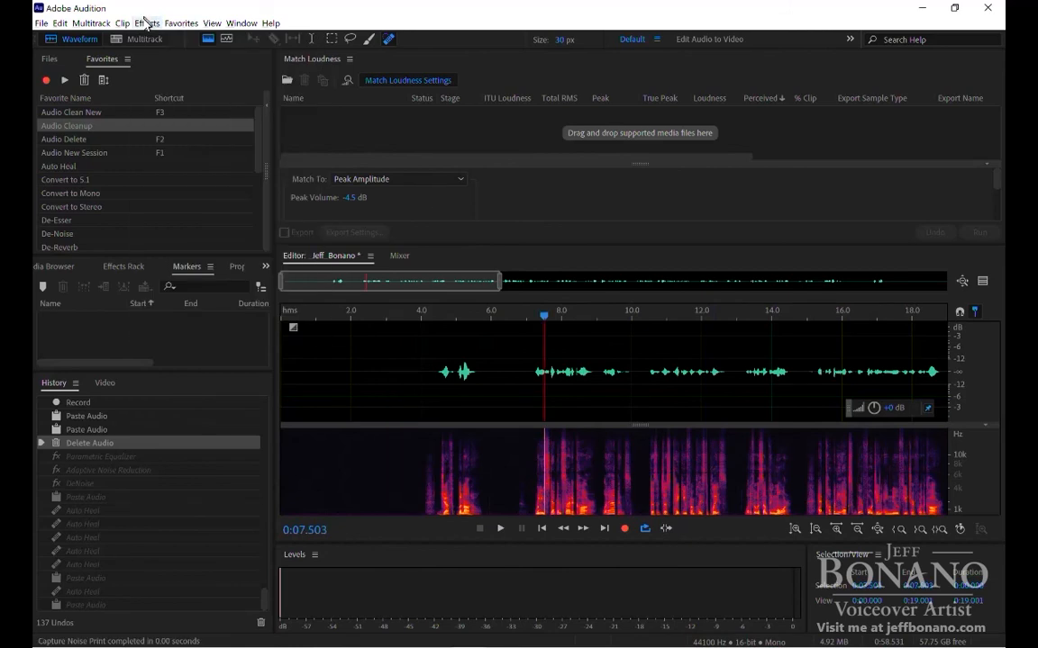
pyautogui.click(146, 22)
pyautogui.moveTo(148, 24)
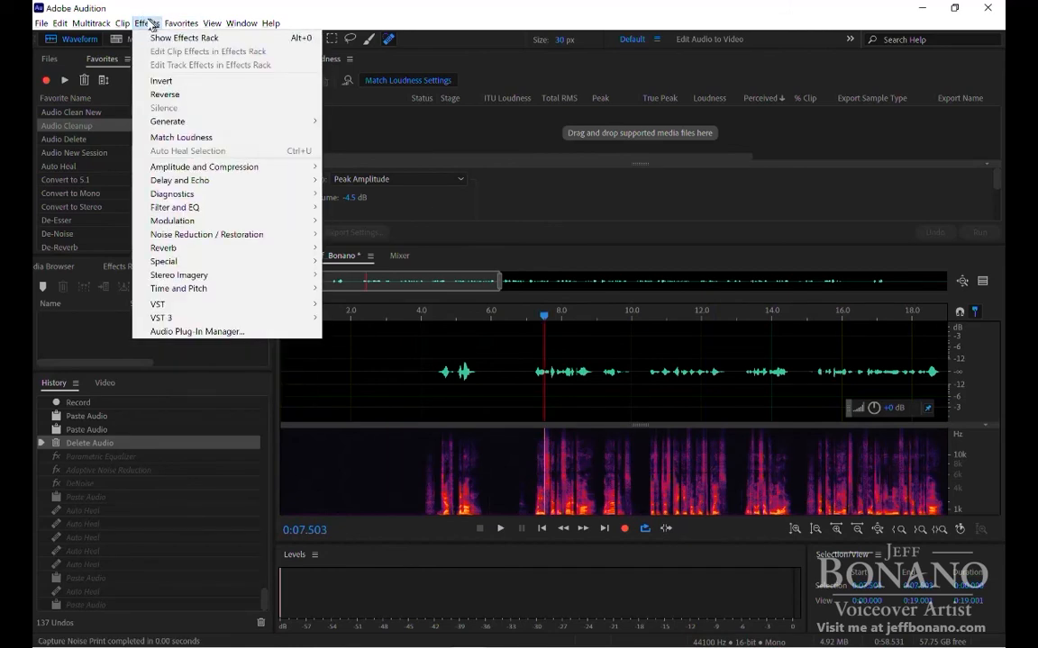
pyautogui.moveTo(273, 235)
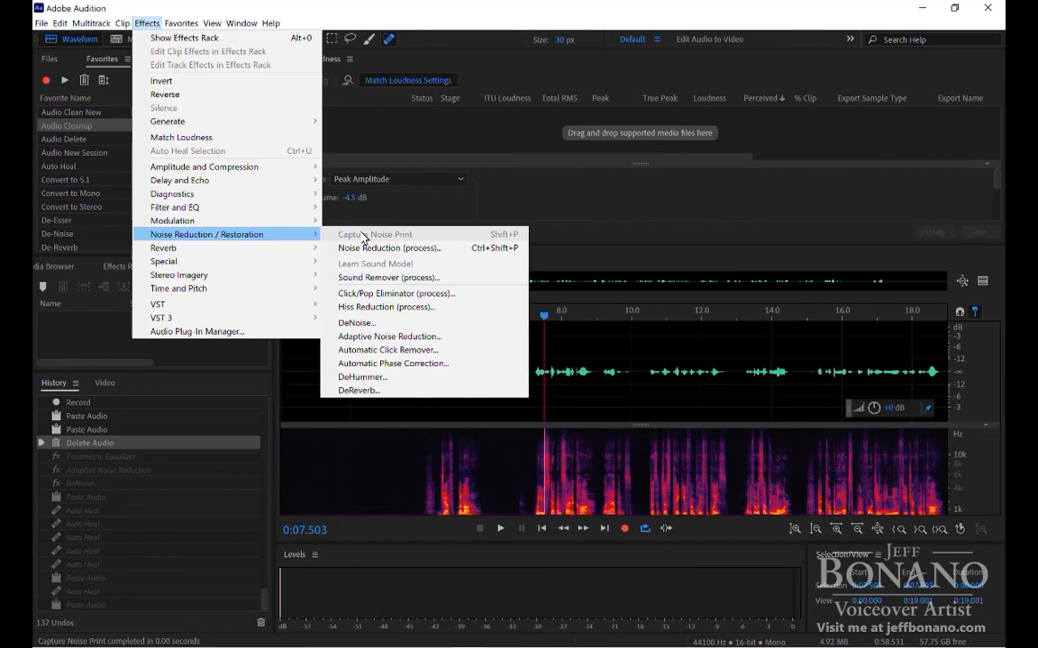
pyautogui.click(310, 379)
# - Capture a noise print from the silent stretch between about 1.2 s and 2.4 s, and clear the selection
pyautogui.click(324, 363)
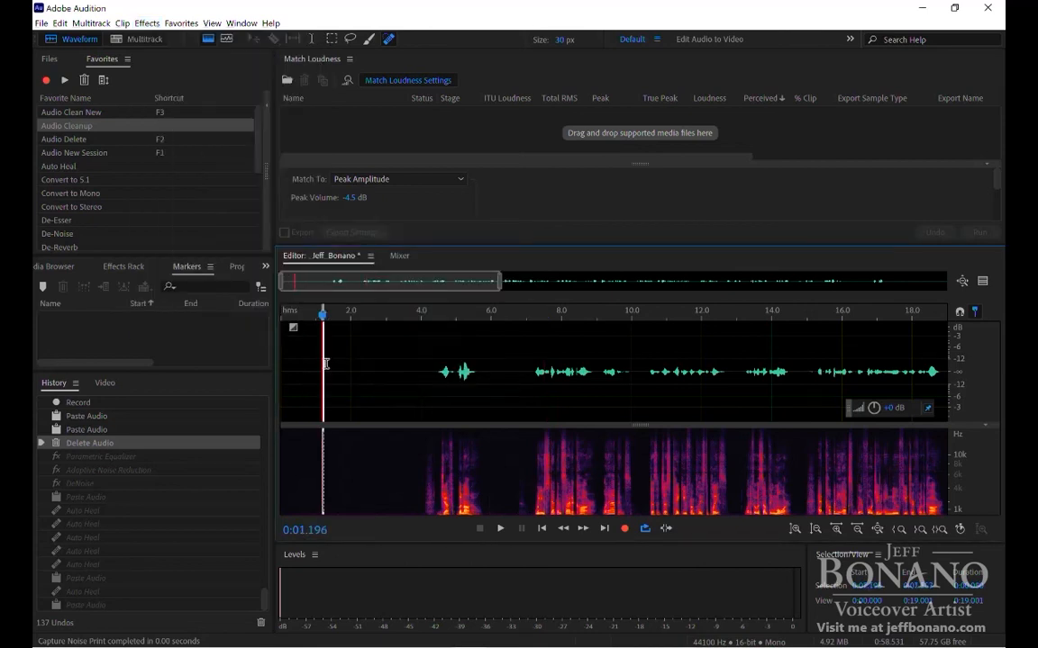
pyautogui.moveTo(324, 364); pyautogui.dragTo(365, 364)
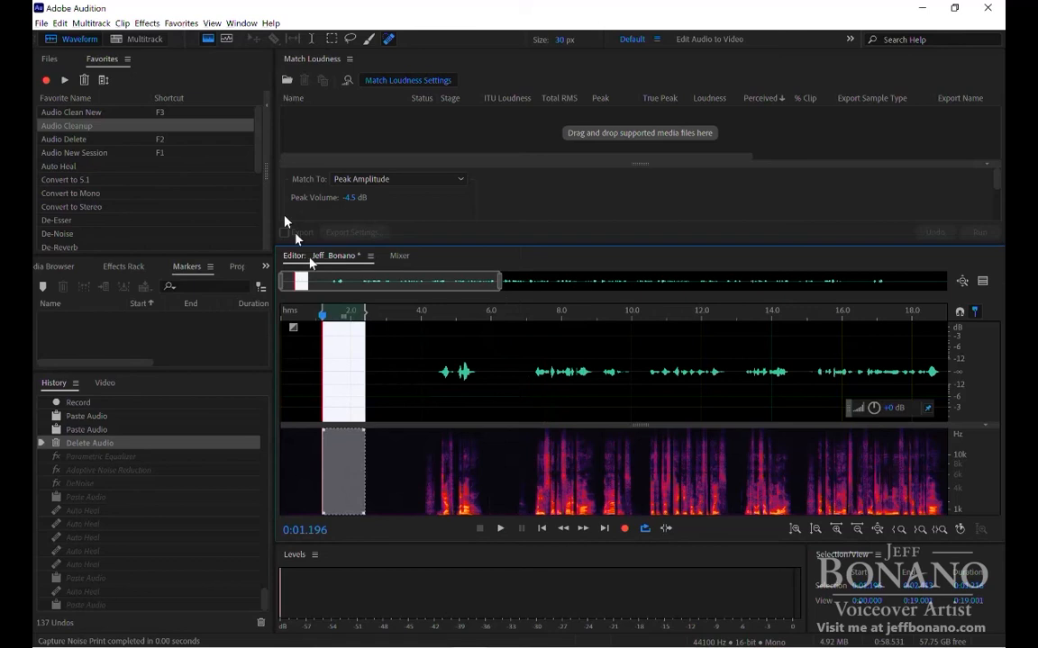
pyautogui.click(147, 23)
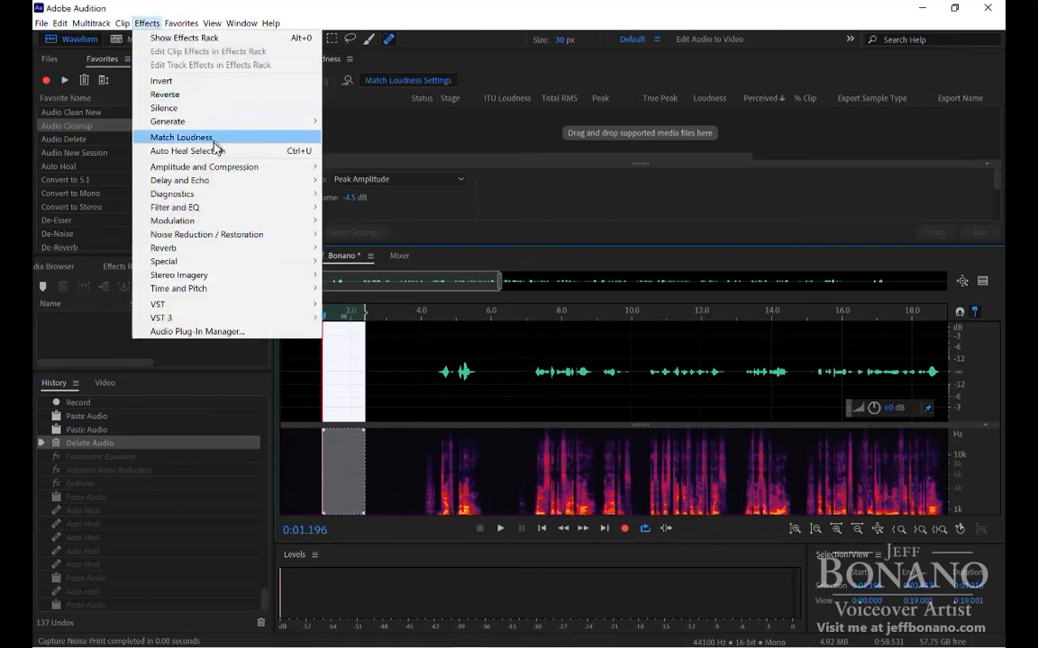
pyautogui.moveTo(241, 234)
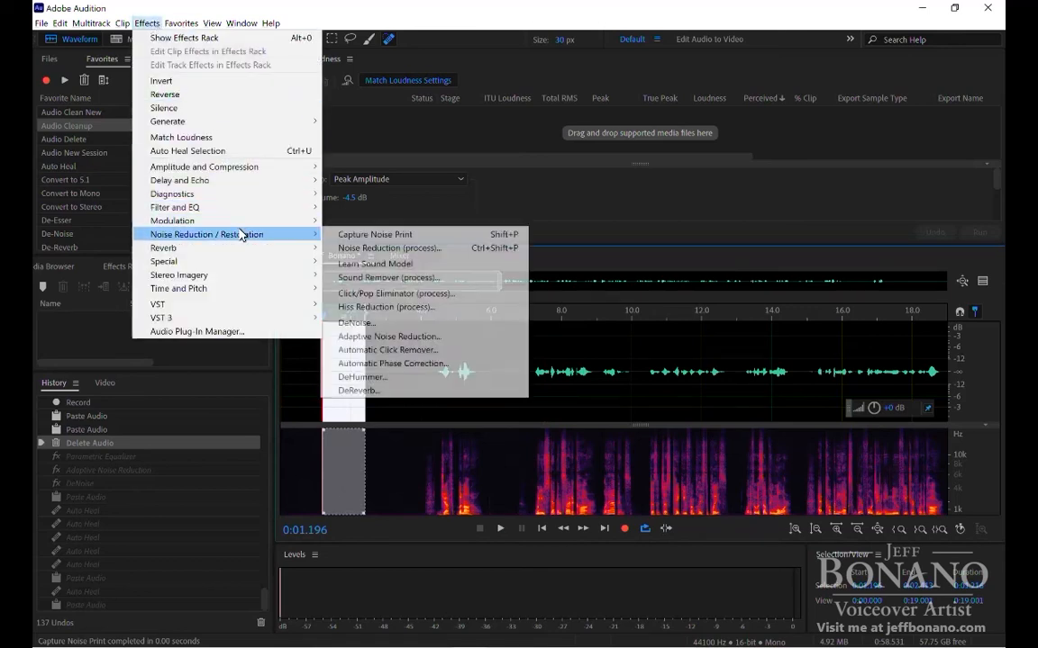
pyautogui.click(342, 236)
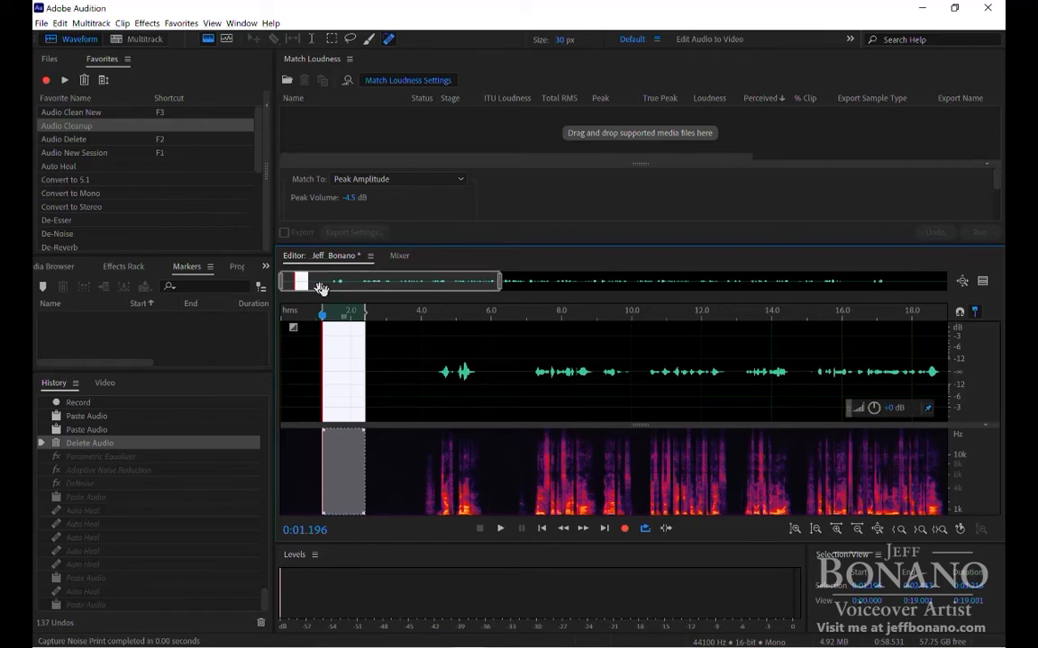
pyautogui.click(401, 366)
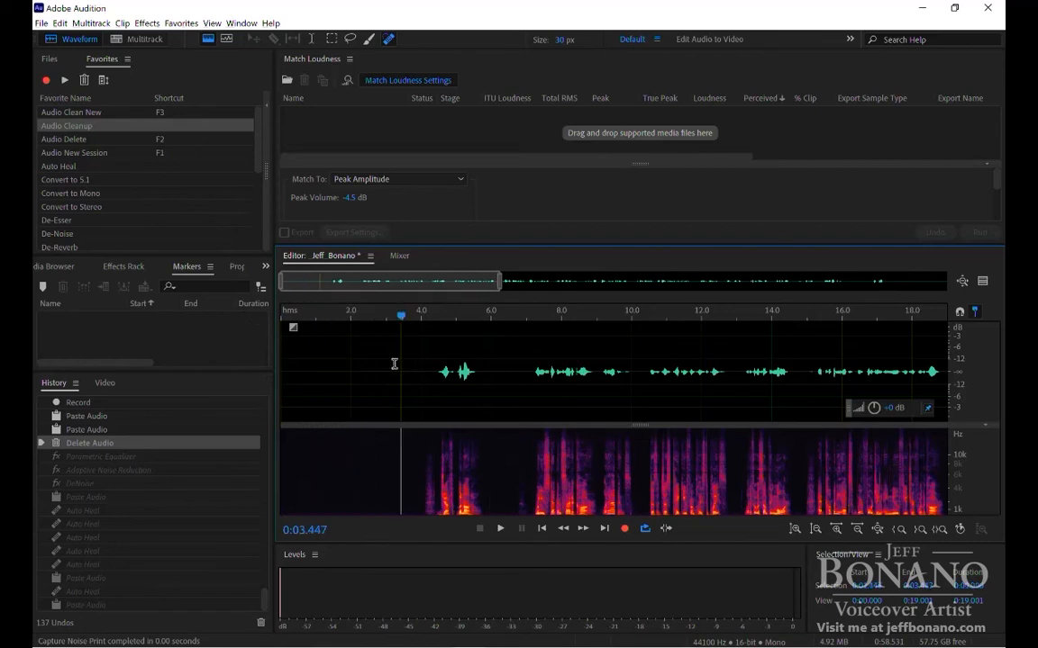
# - Examine the Noise Reduction (process) graph and its reduction and advanced settings, and close the effect without applying it
pyautogui.click(147, 24)
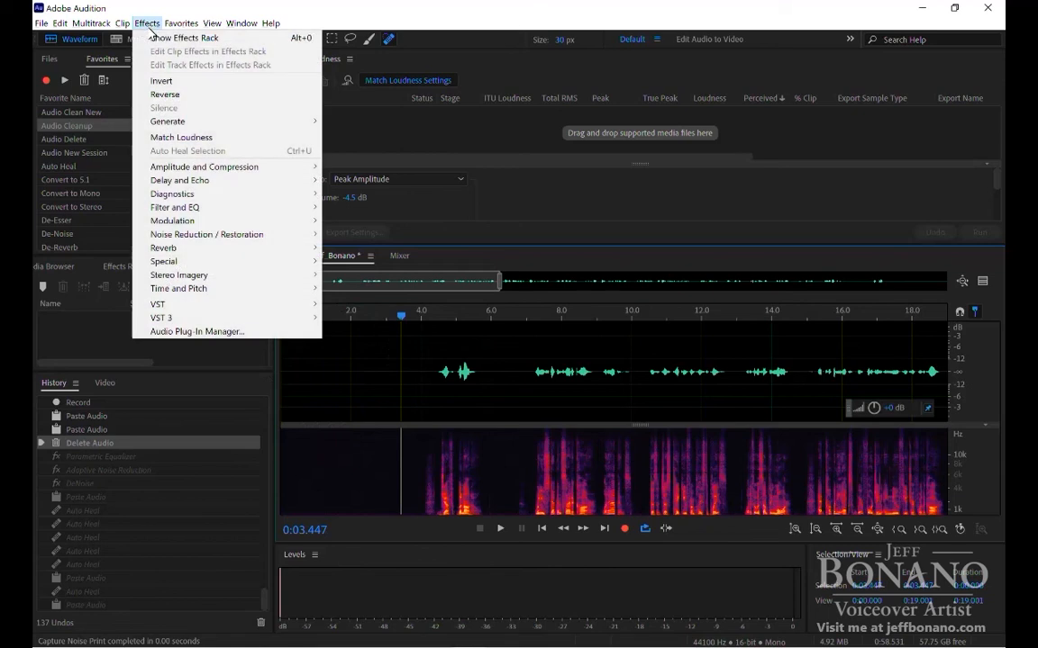
pyautogui.moveTo(238, 235)
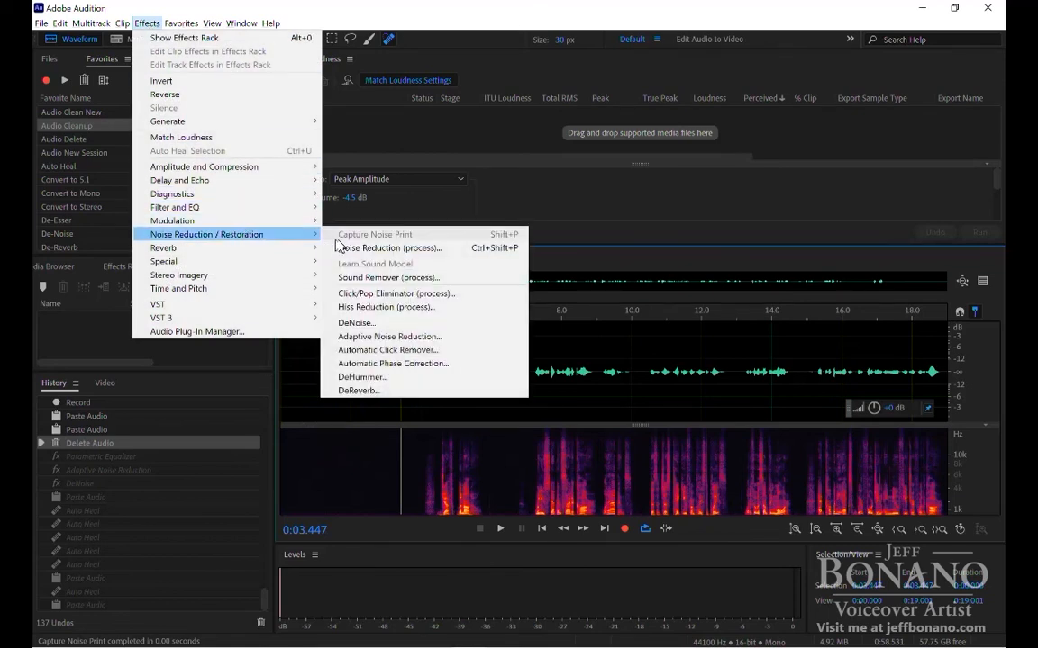
pyautogui.click(370, 249)
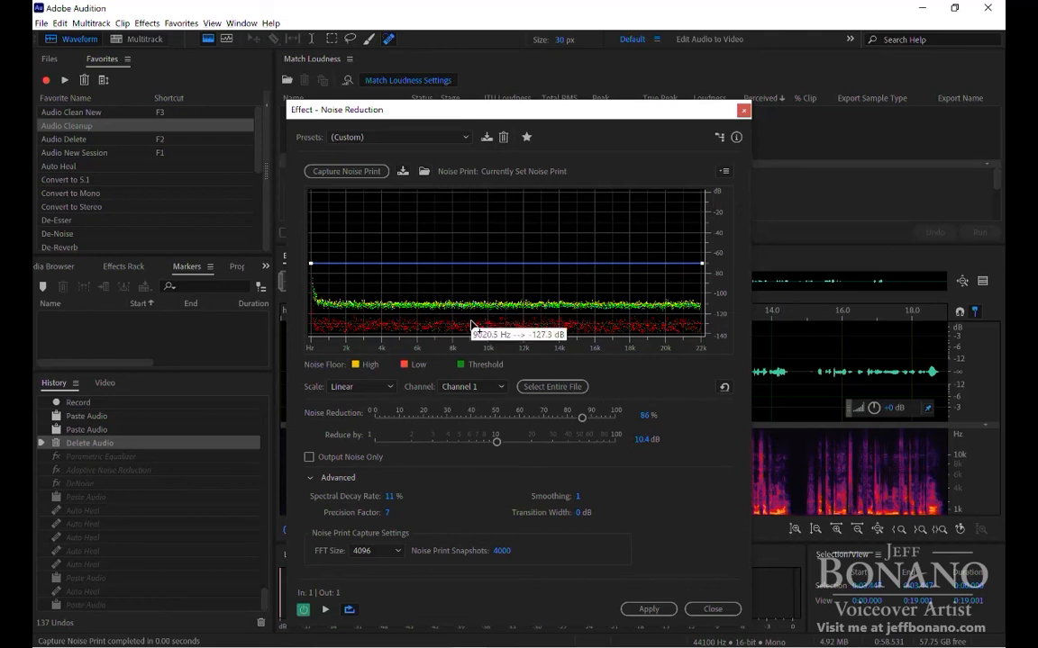
pyautogui.click(711, 610)
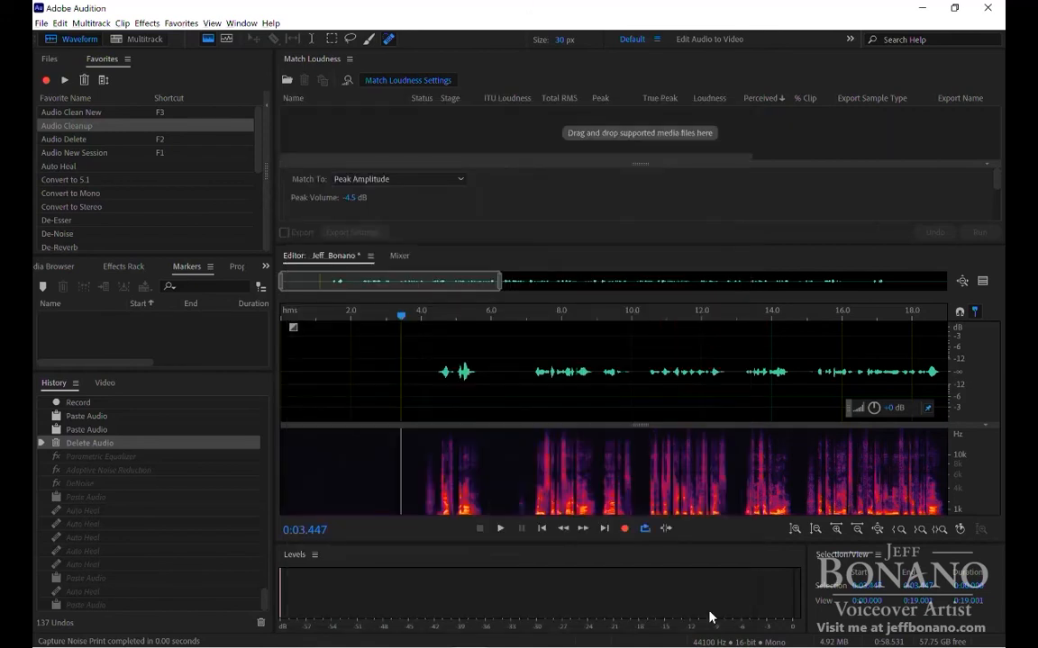
# - Examine the Adaptive Noise Reduction settings, and close the effect without applying it
pyautogui.click(147, 23)
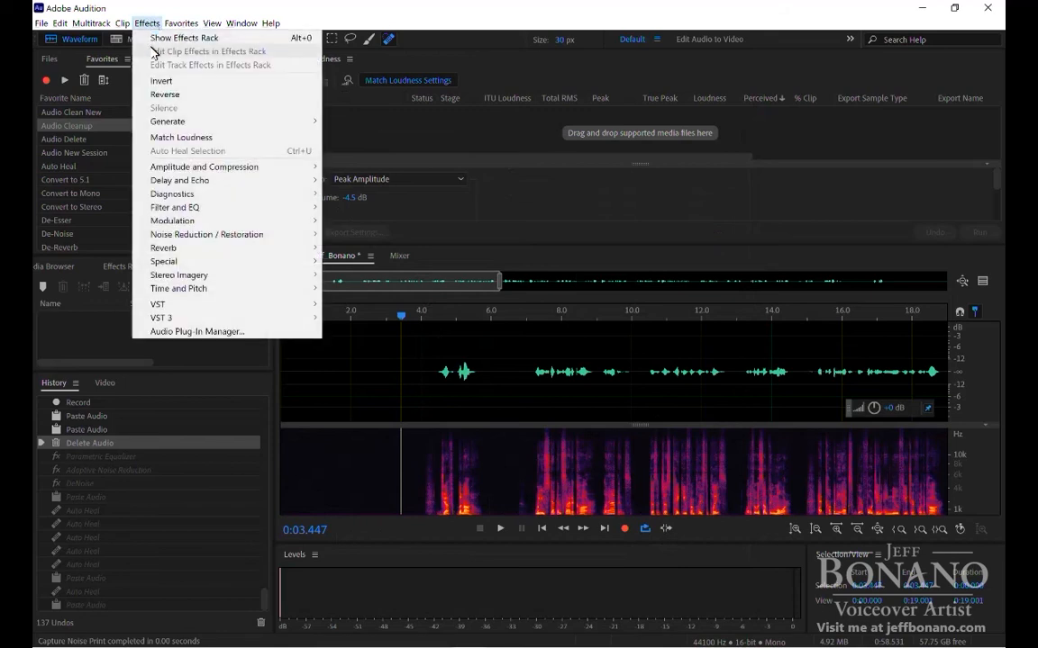
pyautogui.moveTo(186, 237)
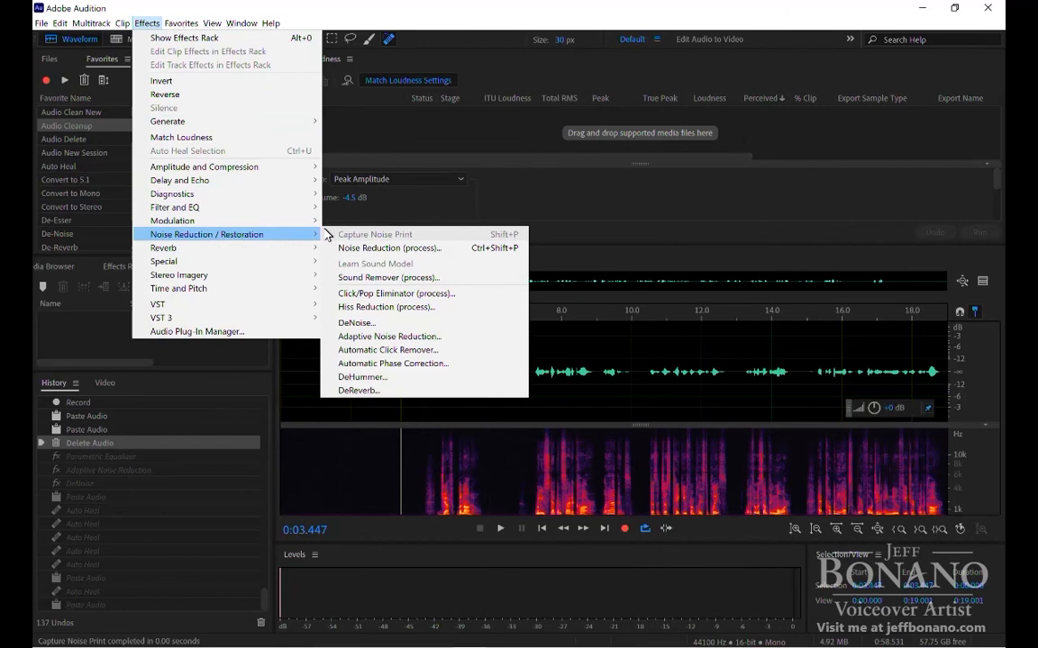
pyautogui.click(382, 337)
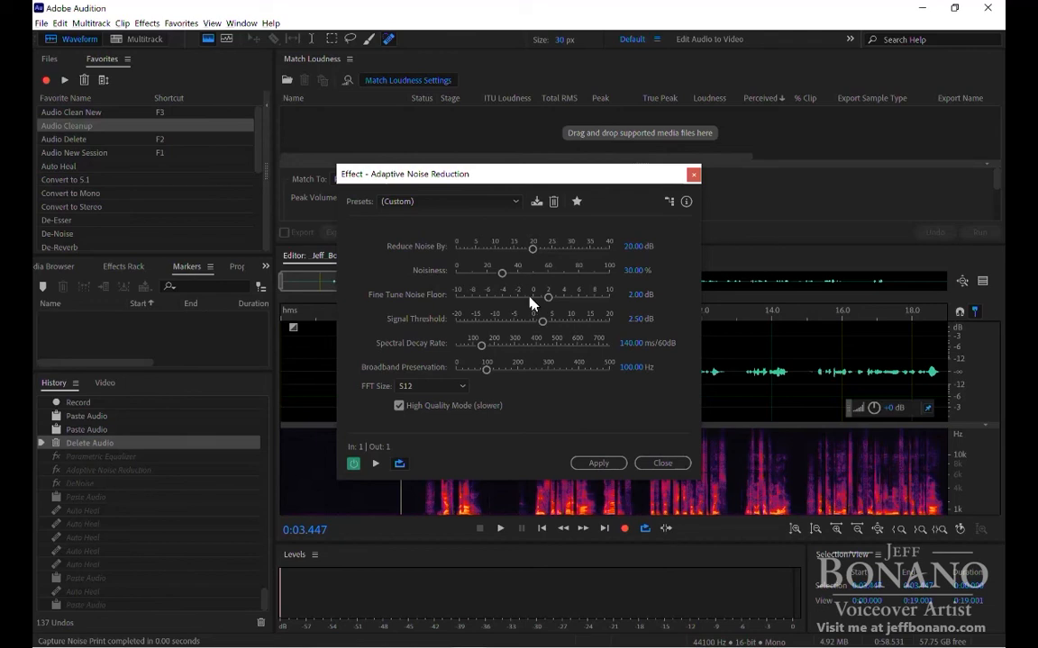
pyautogui.click(665, 462)
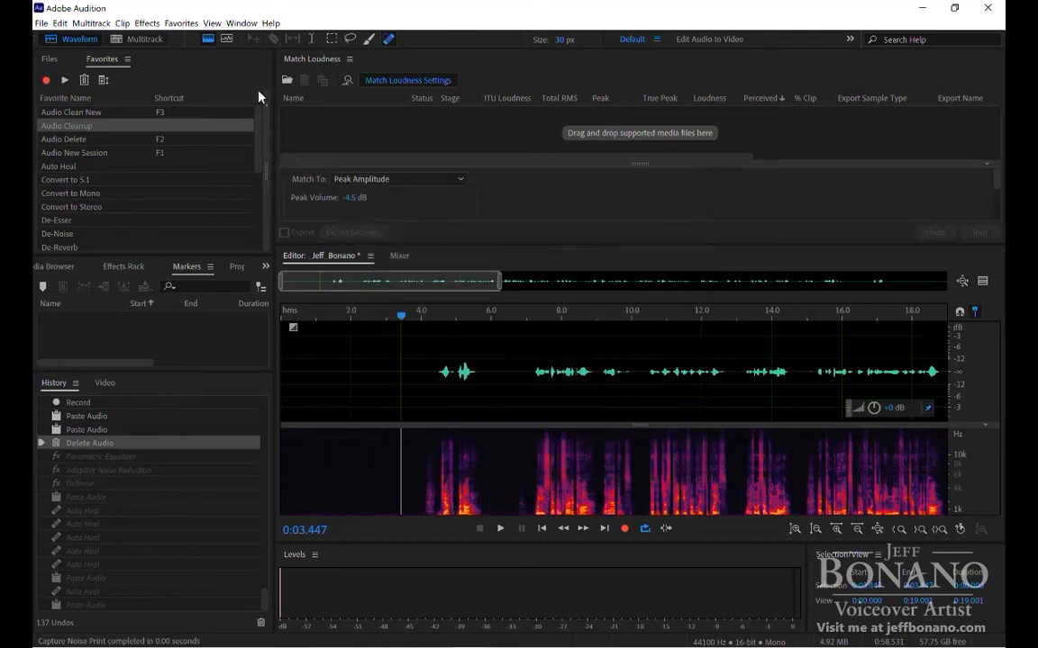
# - Examine the DeNoise effect's processing focus and amount settings, and close it without applying
pyautogui.click(147, 23)
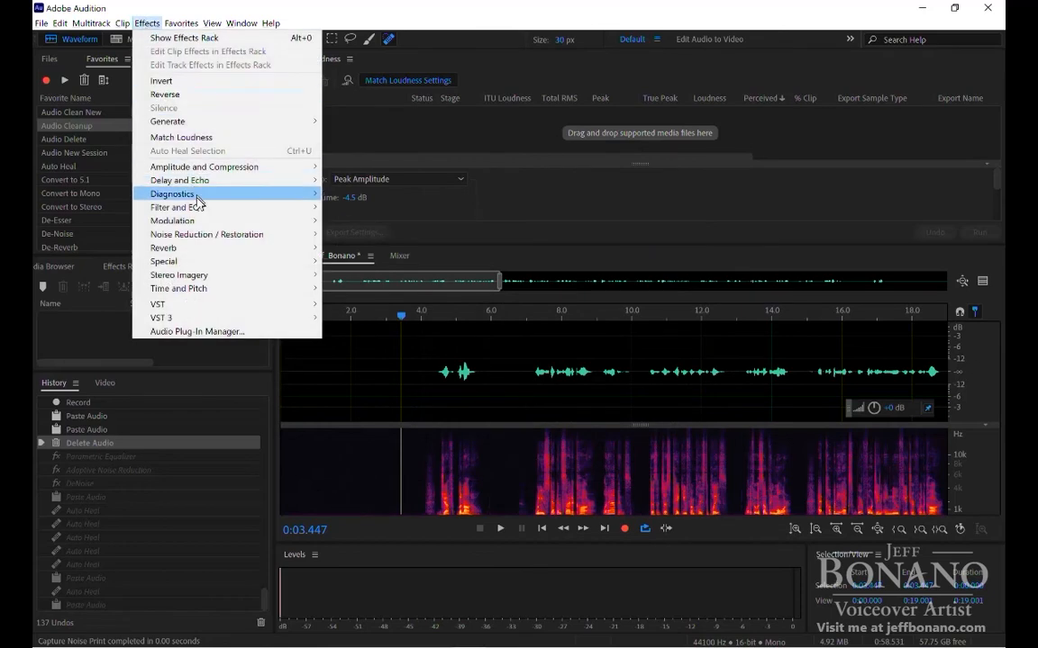
pyautogui.moveTo(209, 239)
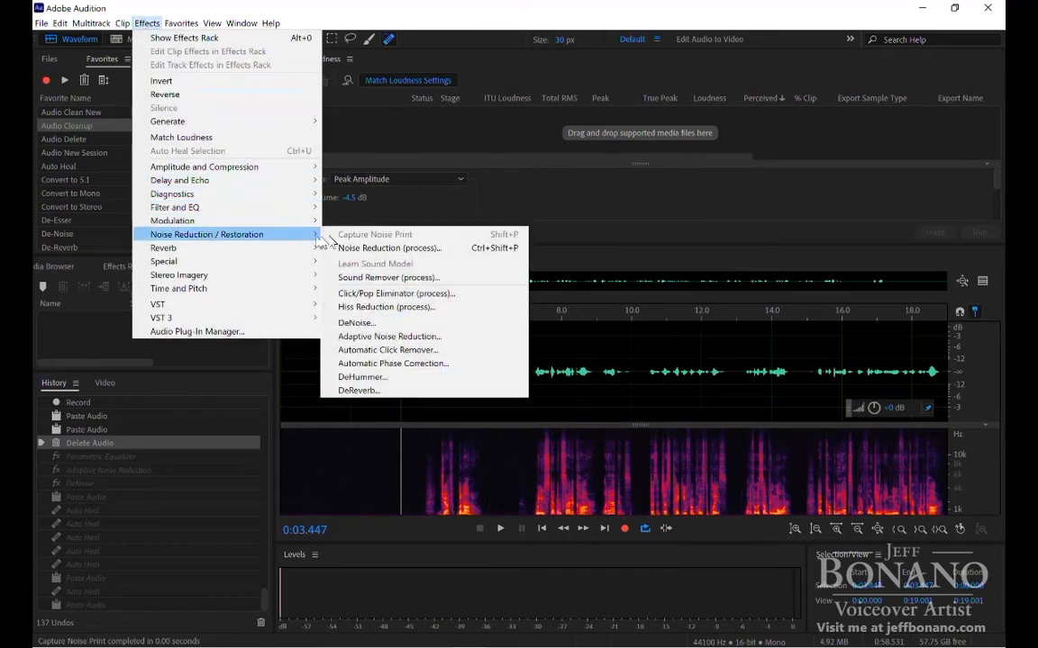
pyautogui.click(376, 324)
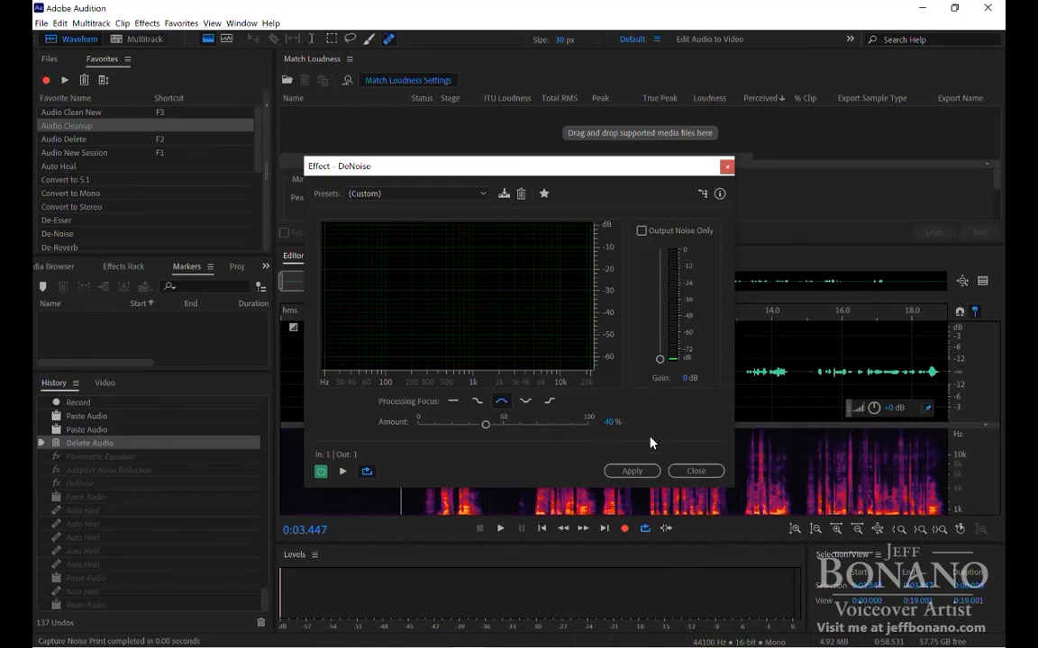
pyautogui.click(695, 472)
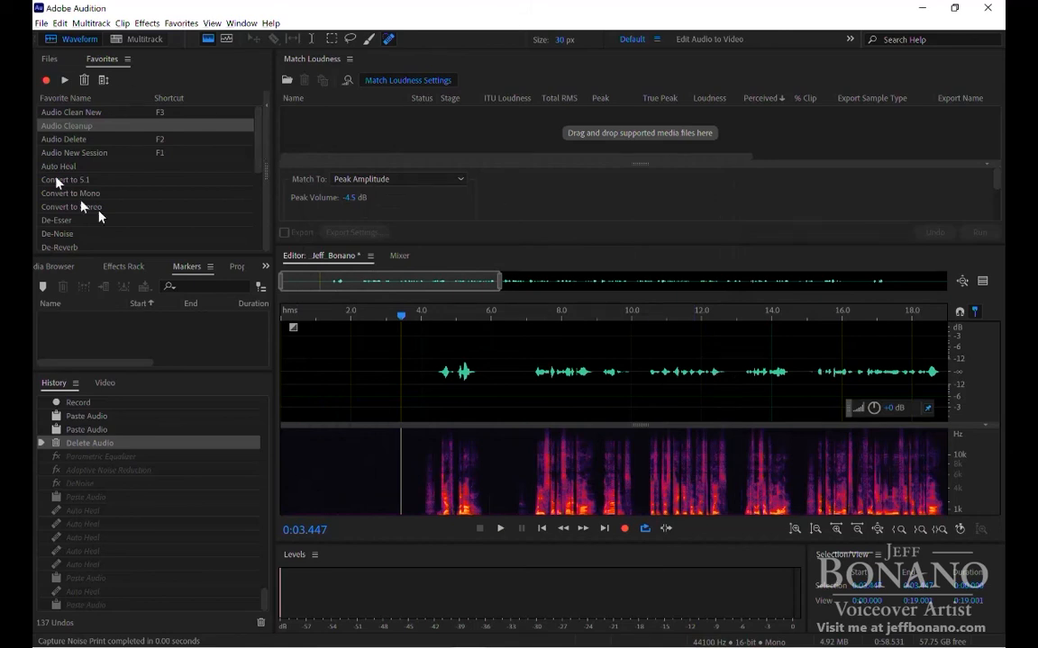
pyautogui.click(241, 22)
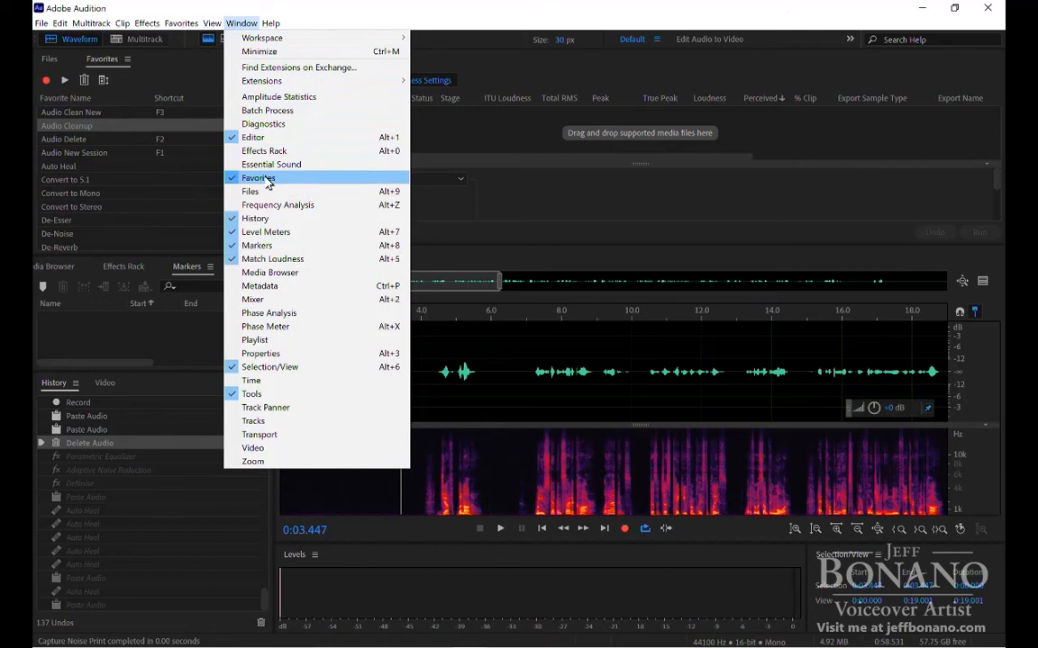
pyautogui.click(160, 74)
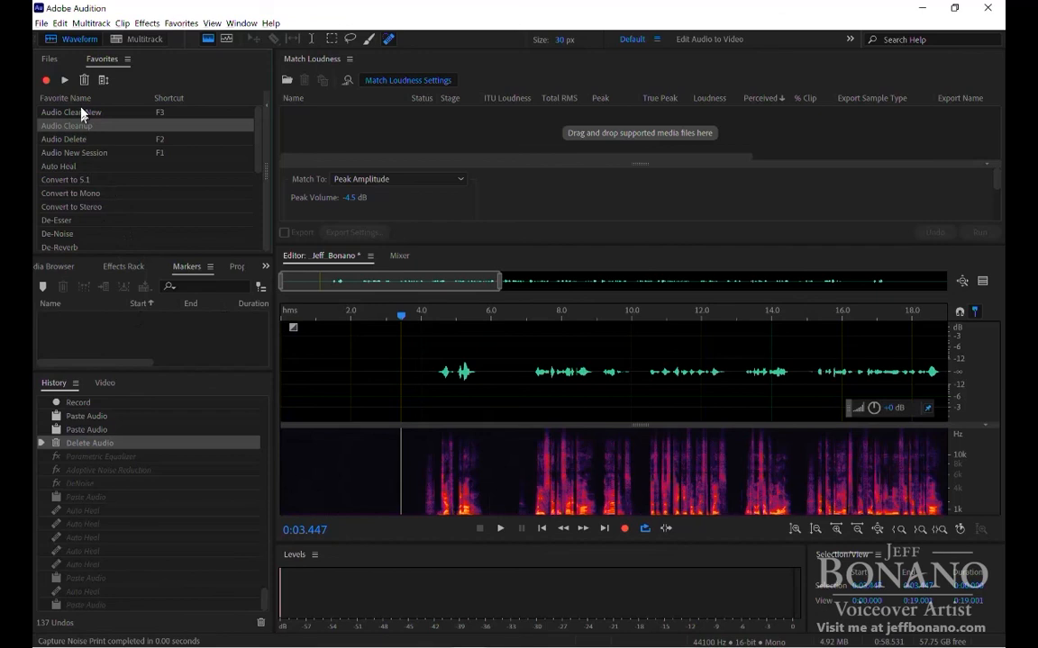
# - Start recording a favorite and apply the Parametric Equalizer with the From Other Room Setting preset to the whole file
pyautogui.click(45, 80)
pyautogui.click(144, 24)
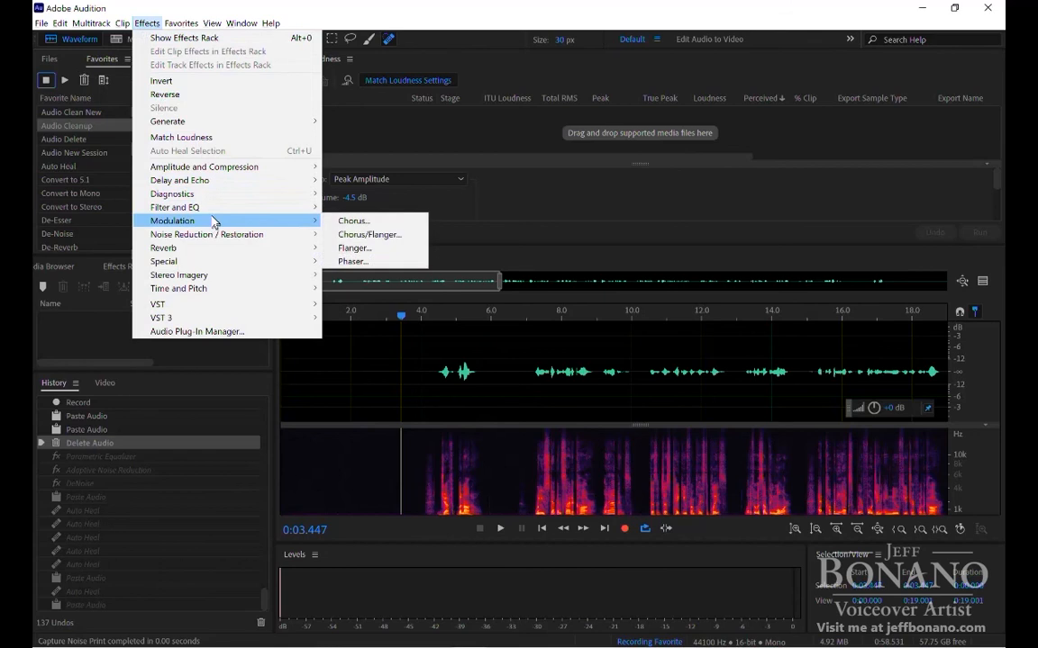
pyautogui.moveTo(198, 208)
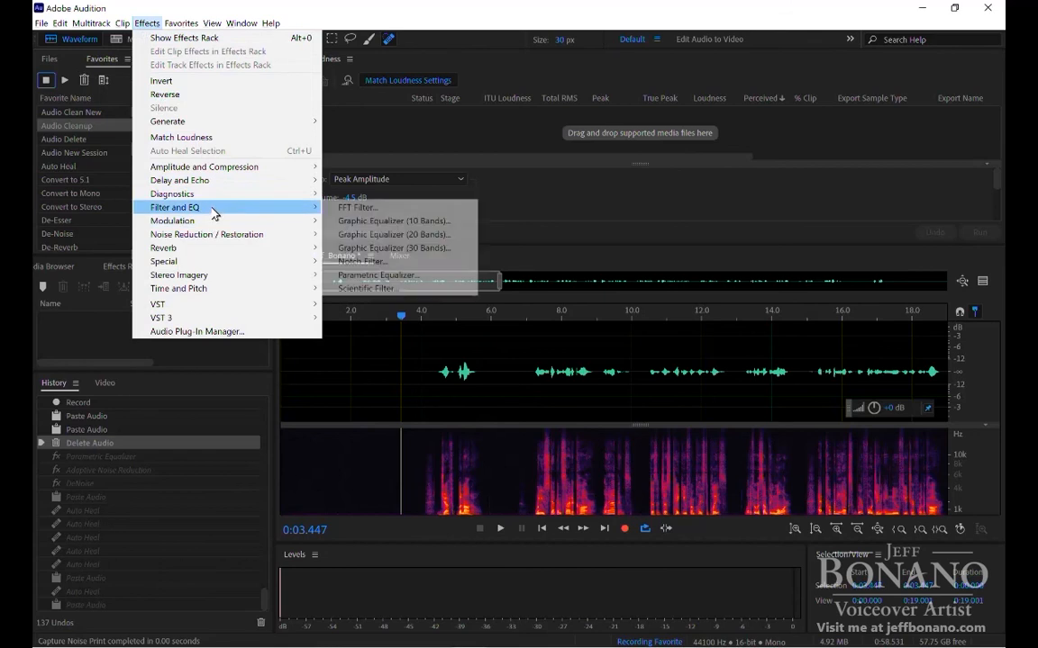
pyautogui.click(378, 274)
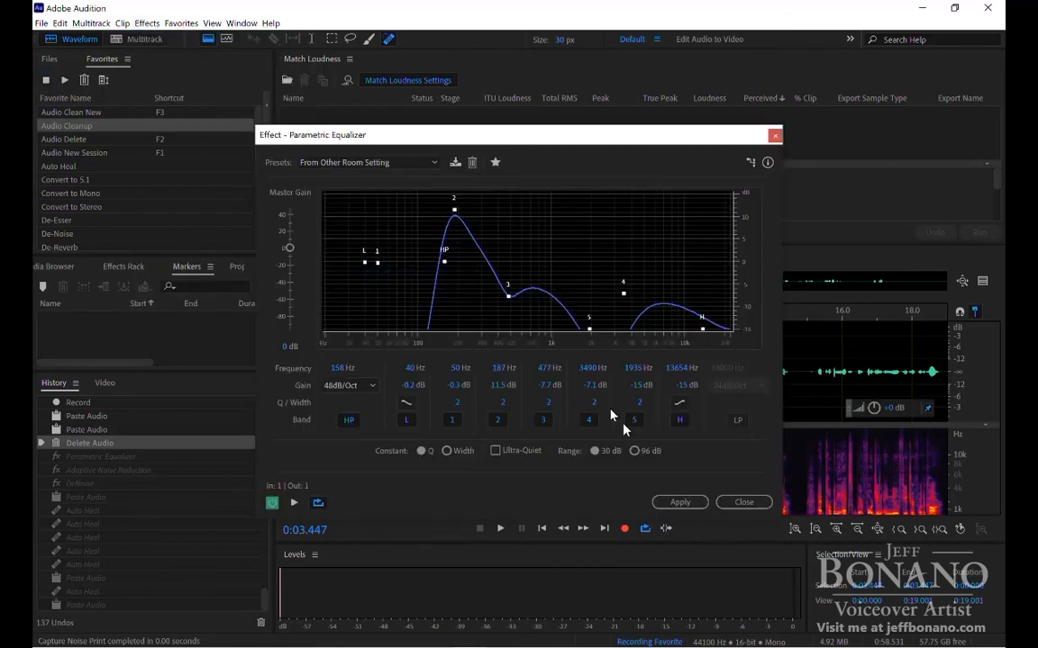
pyautogui.click(678, 501)
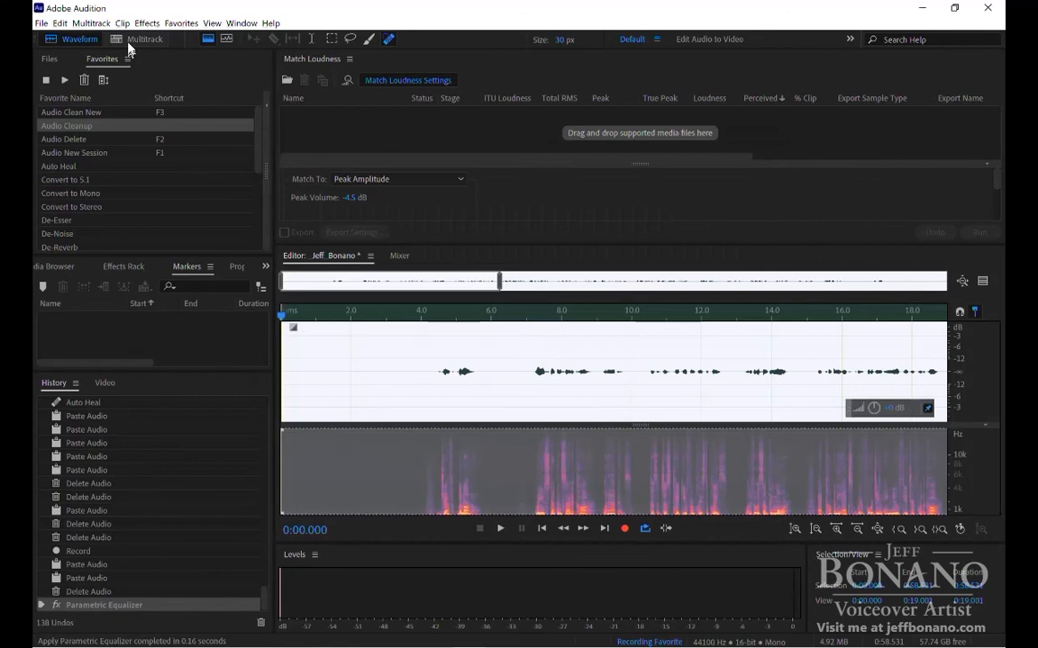
# - Apply the Adaptive Noise Reduction effect to the whole voice recording as part of the favorite being recorded
pyautogui.click(147, 22)
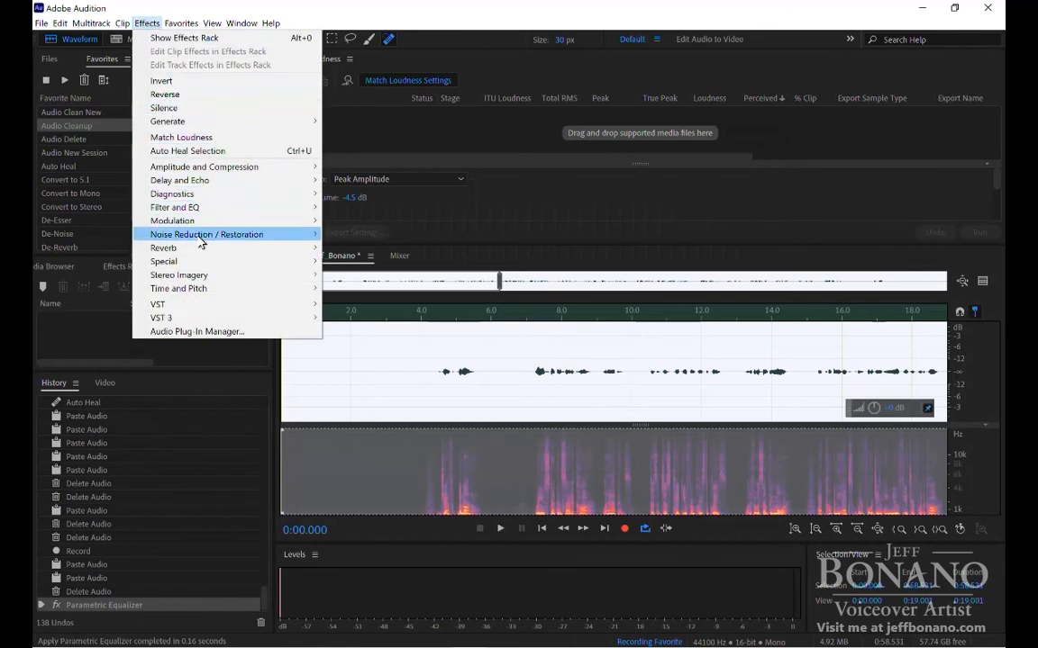
pyautogui.moveTo(202, 236)
pyautogui.click(401, 338)
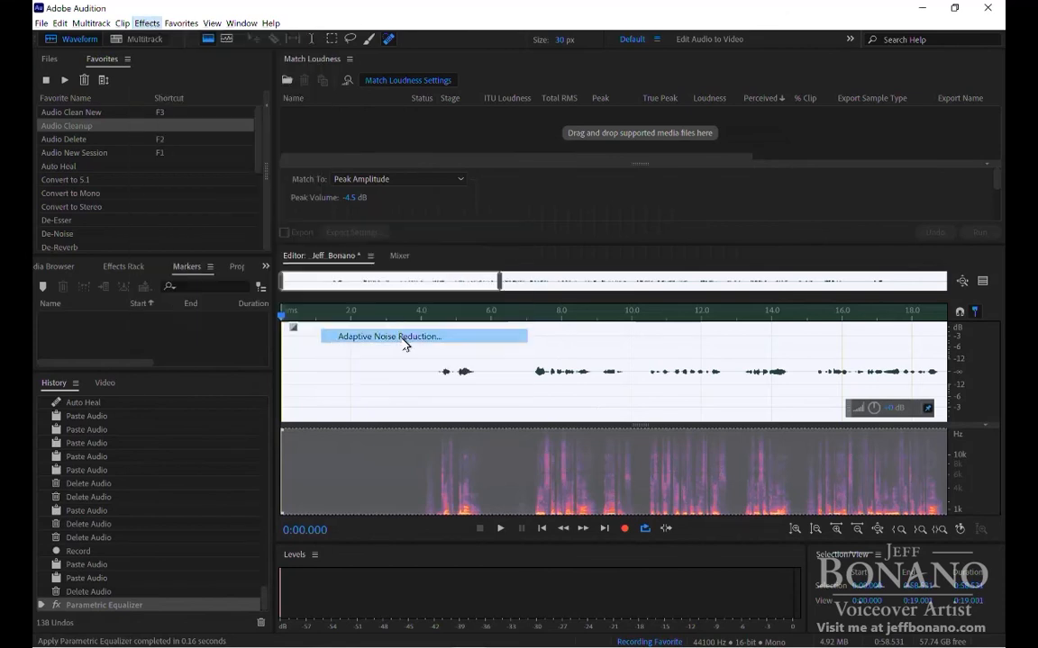
pyautogui.click(596, 464)
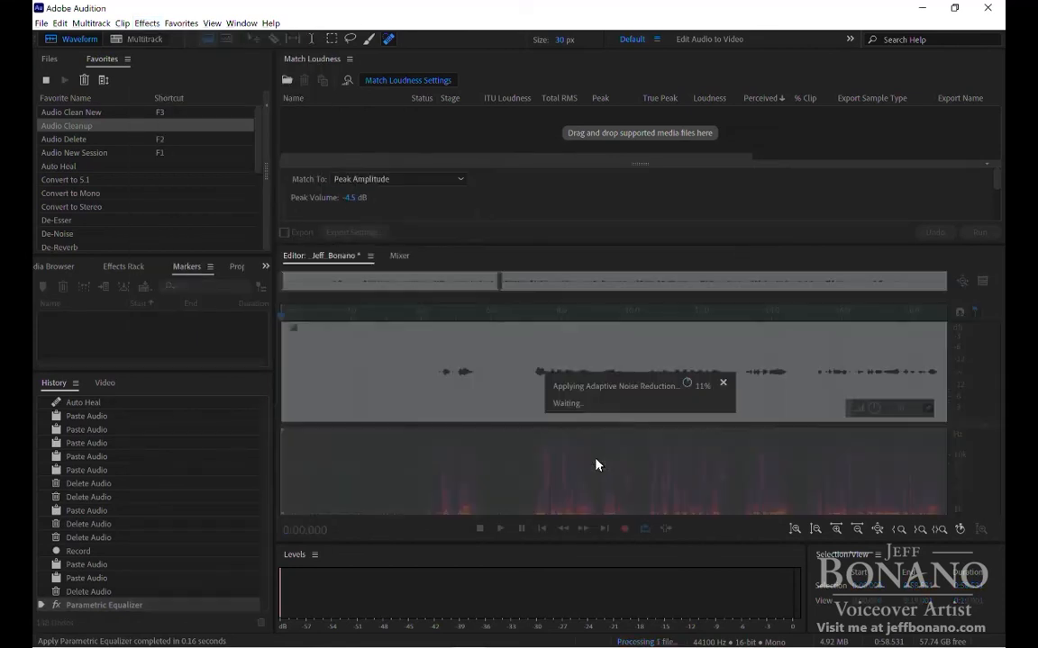
# - Apply DeNoise at 40% to the whole file, and stop the favorite recording without saving it
pyautogui.click(147, 23)
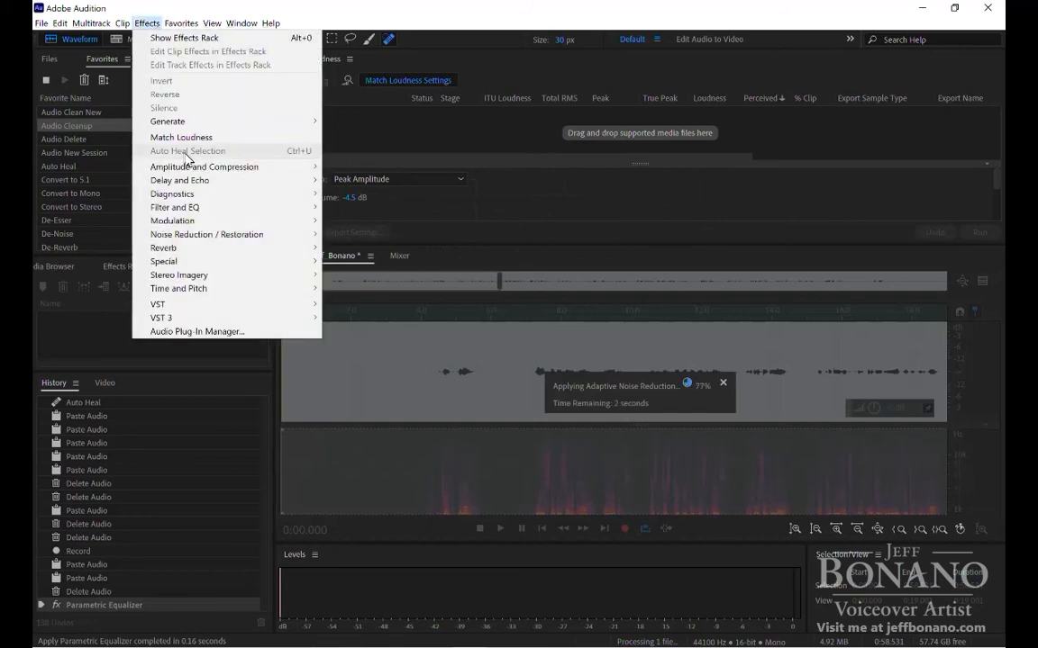
pyautogui.moveTo(248, 236)
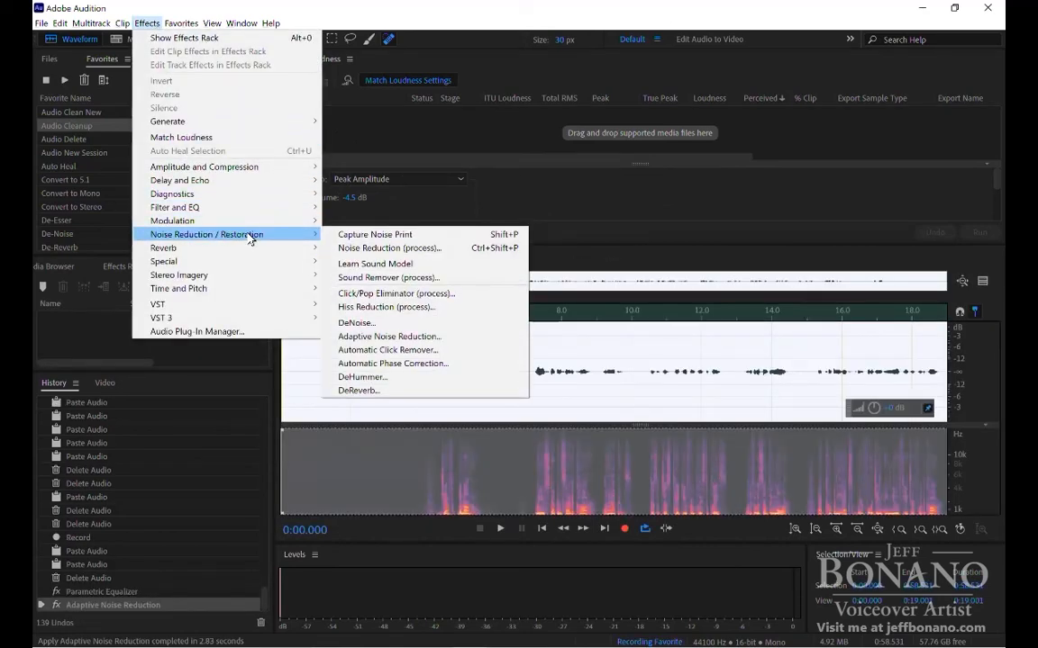
pyautogui.click(378, 322)
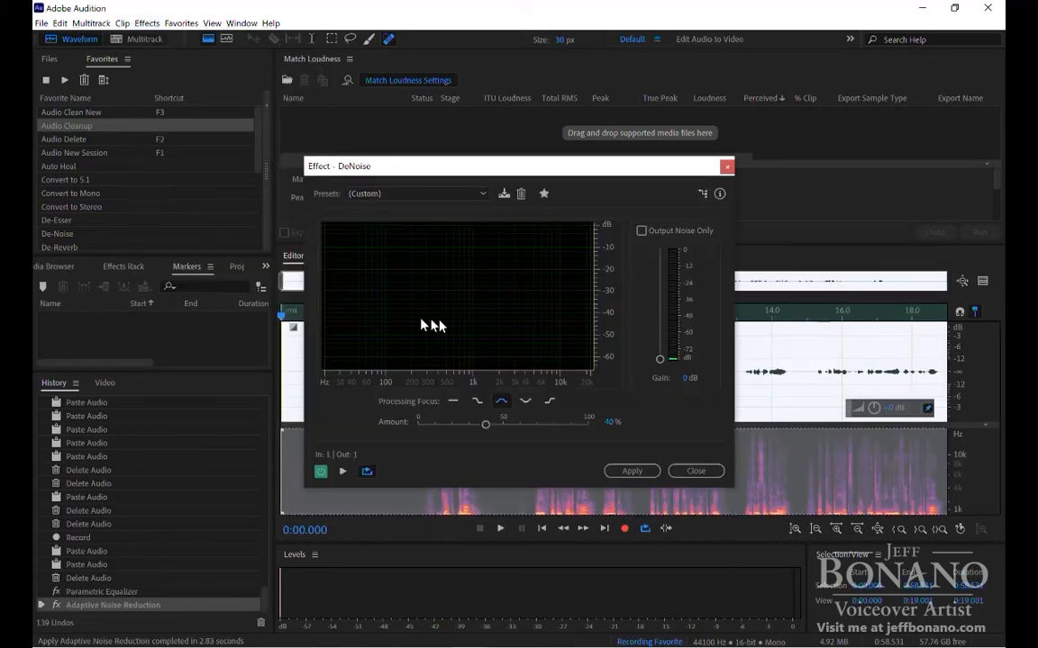
pyautogui.click(628, 472)
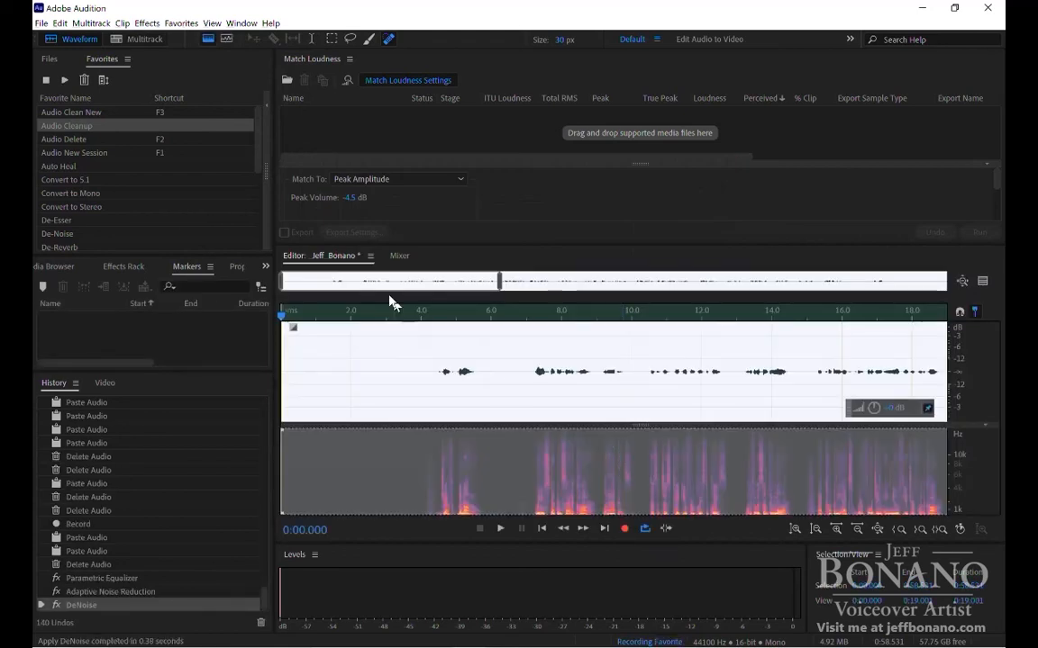
pyautogui.click(47, 81)
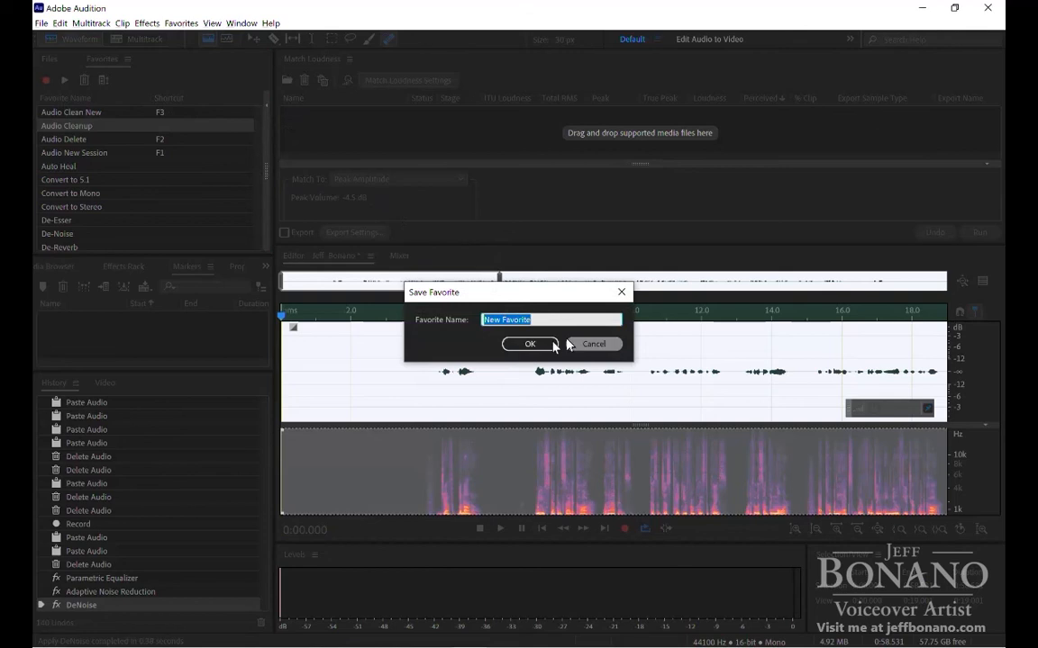
pyautogui.click(588, 343)
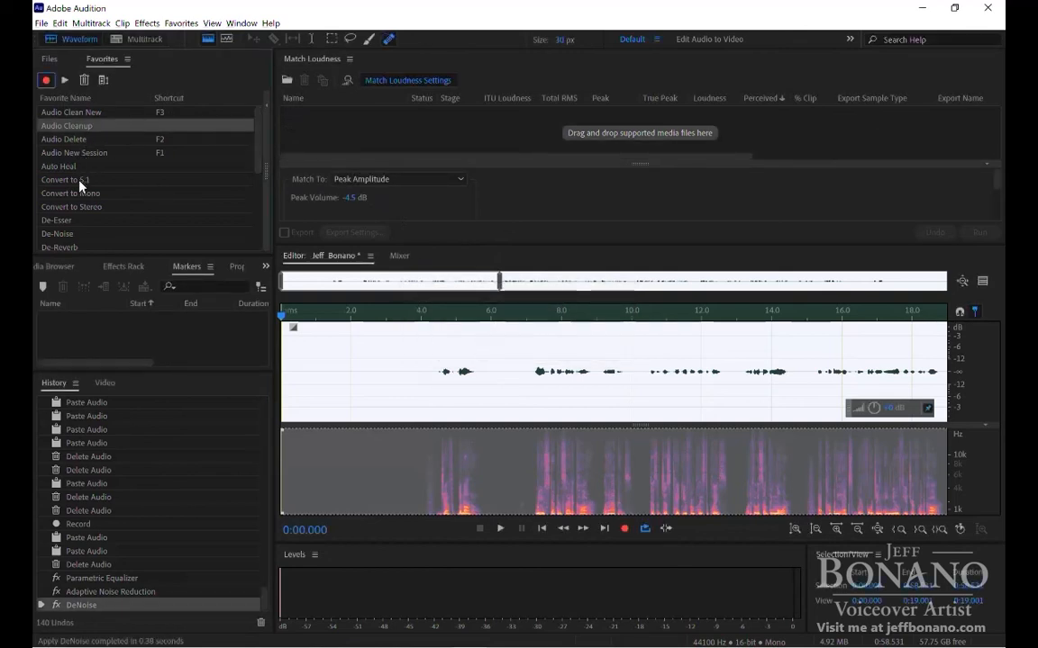
# - Try assigning F4 as the keyboard shortcut of the Audio Cleanup favorite, and leave the shortcut settings without saving
pyautogui.rightClick(158, 131)
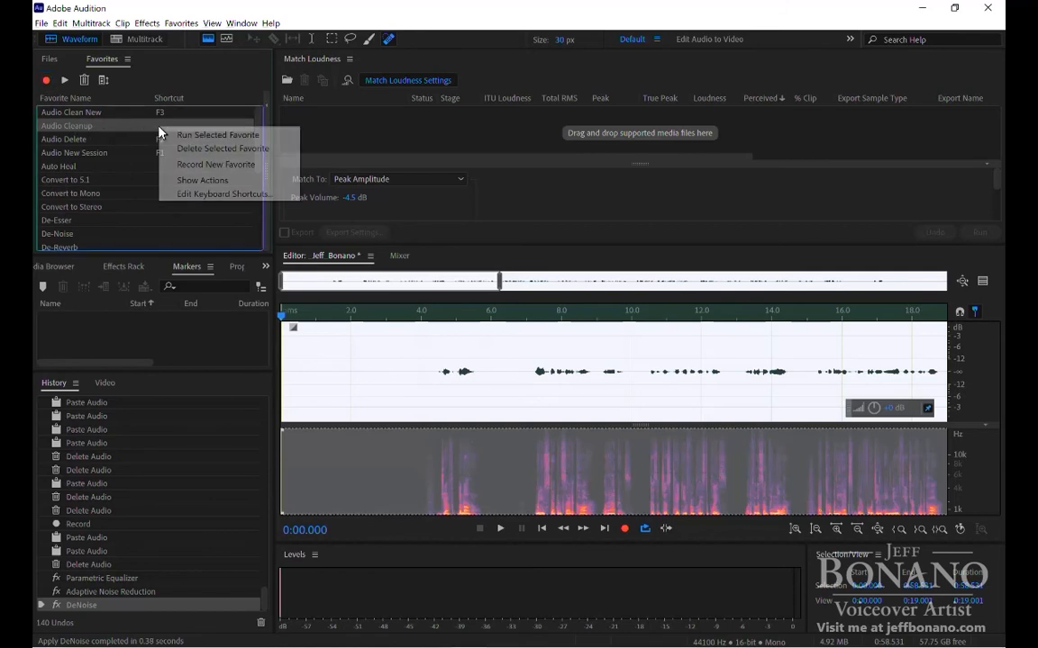
pyautogui.click(181, 192)
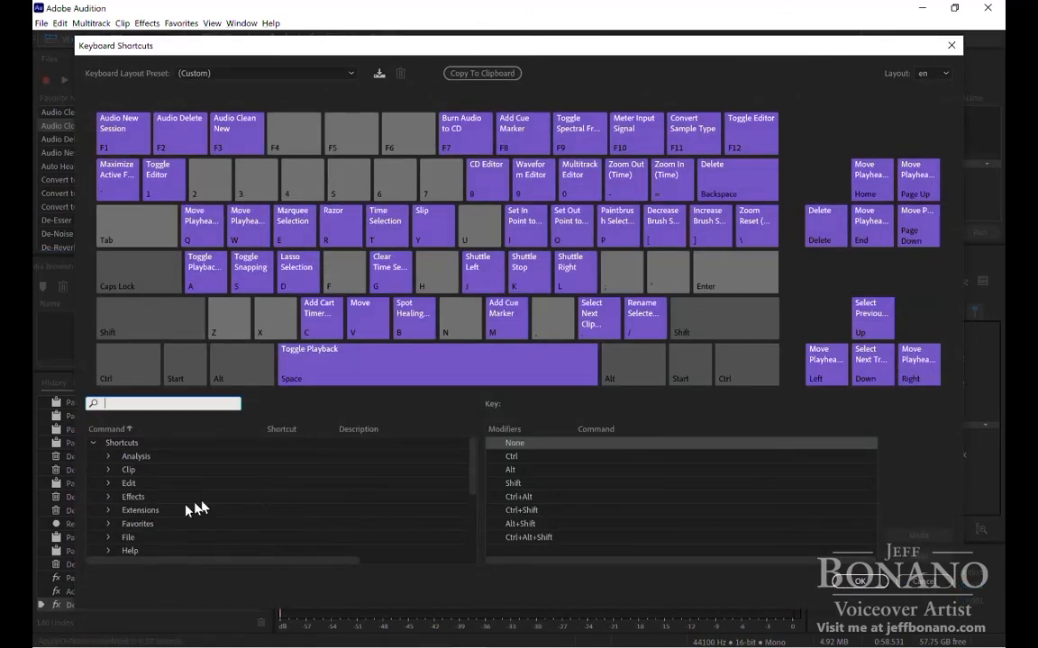
pyautogui.click(109, 526)
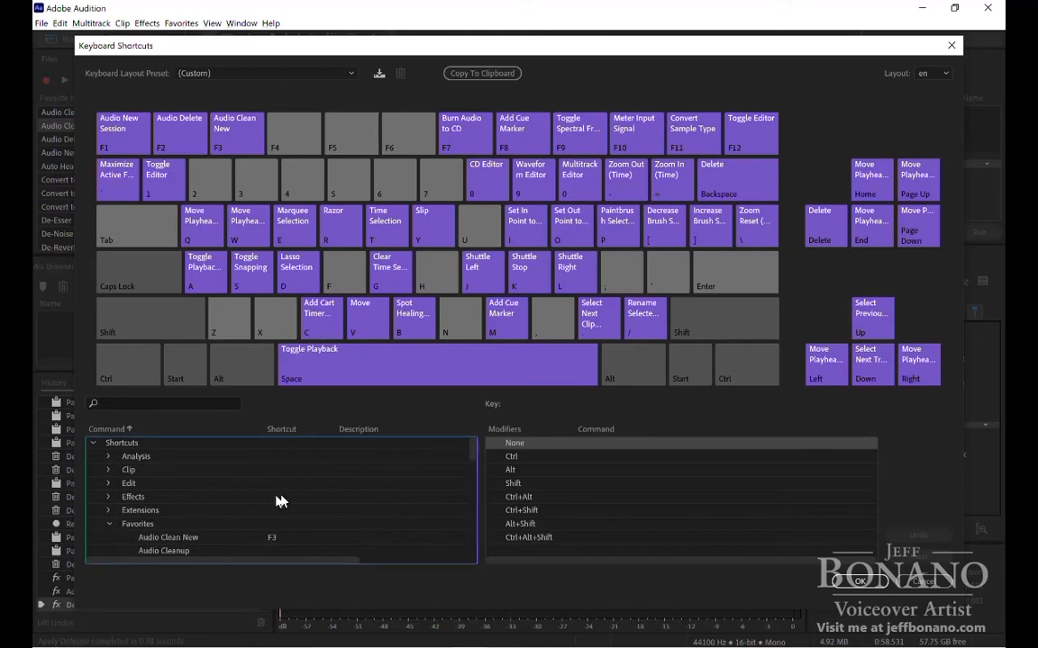
pyautogui.scroll(-2, 281, 498)
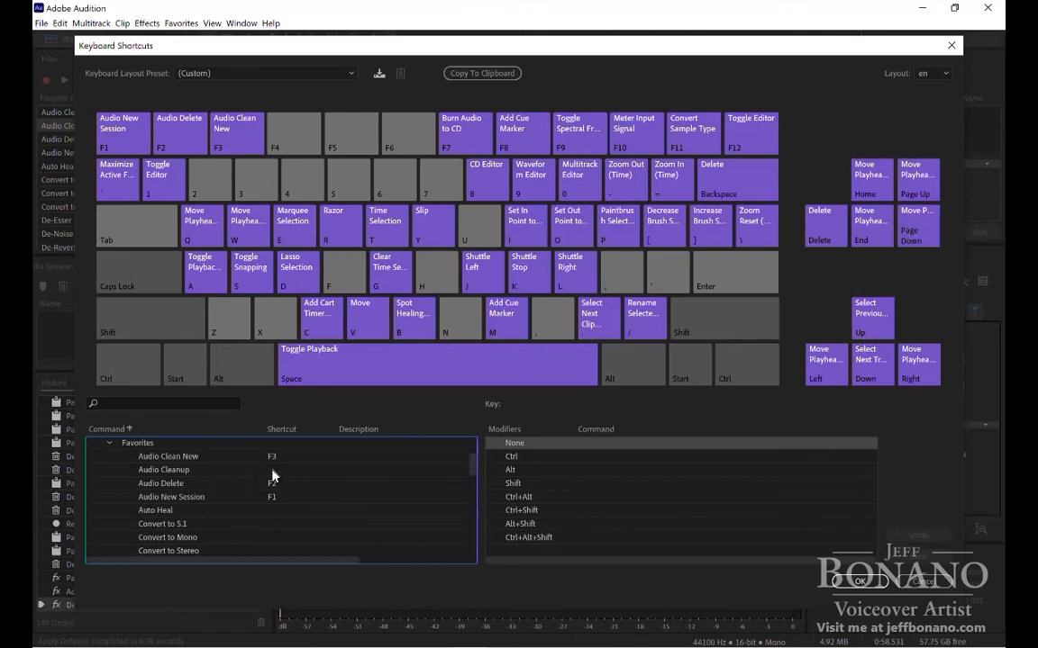
pyautogui.click(272, 470)
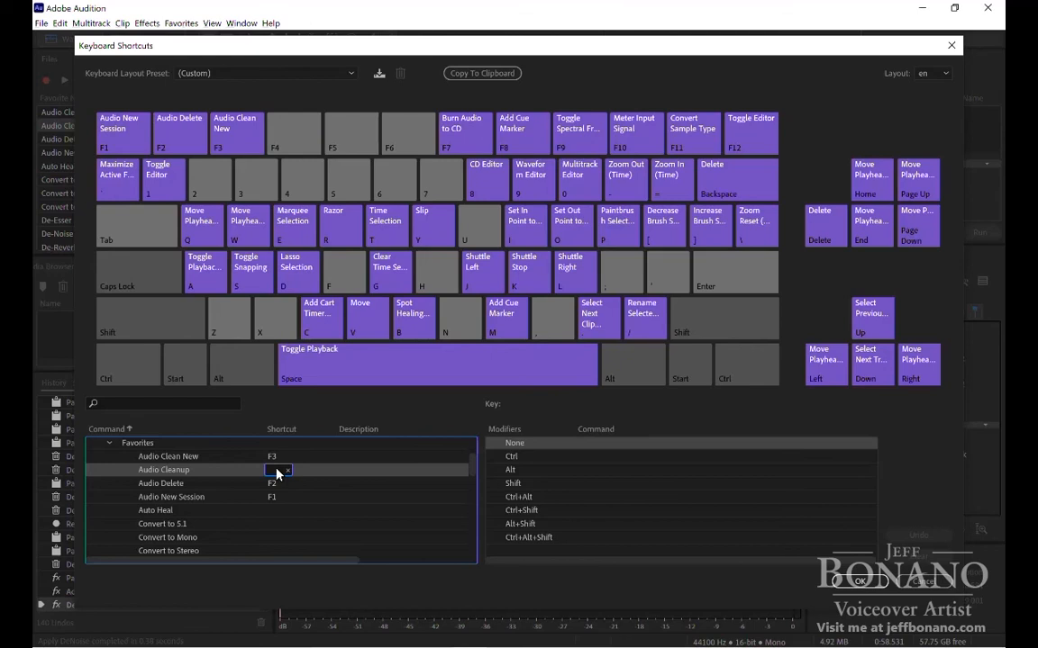
pyautogui.press('F4')
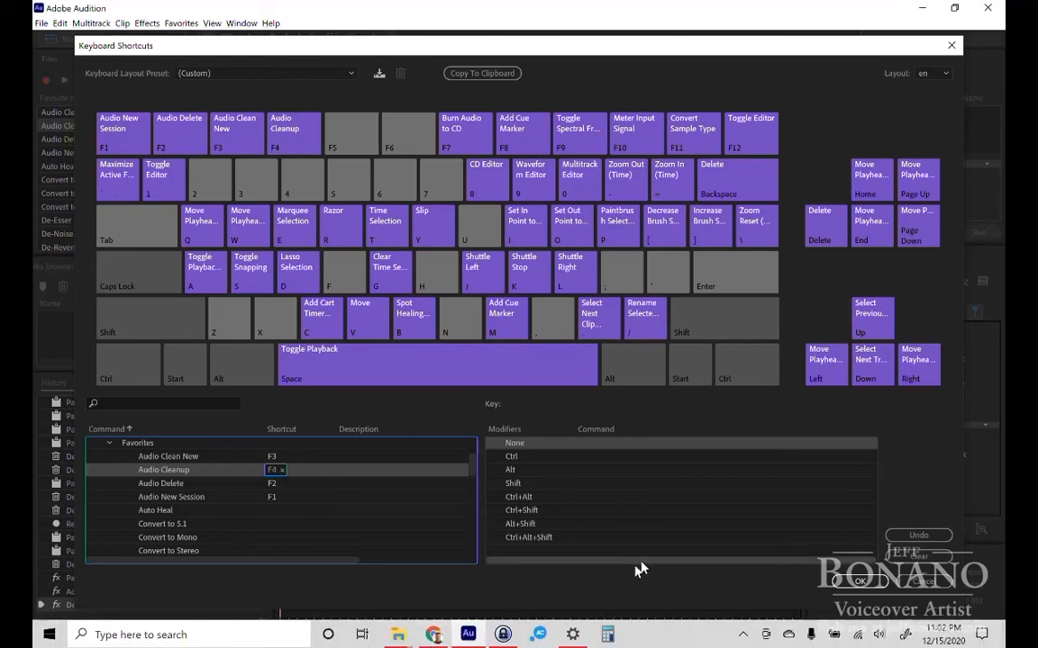
pyautogui.click(926, 583)
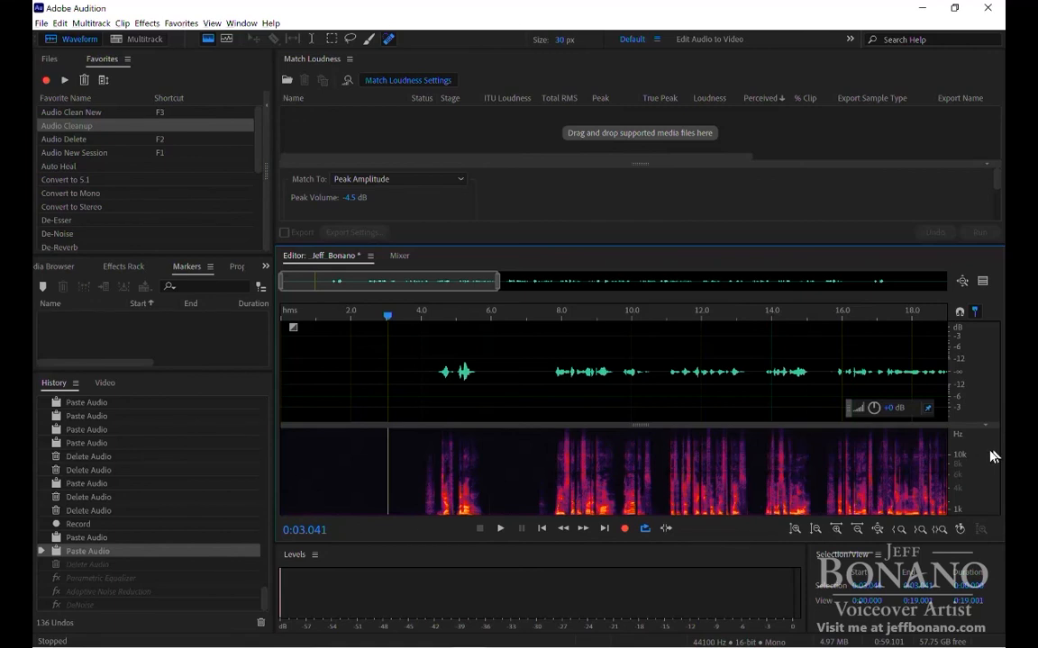
# - Run the Audio Clean New favorite on the whole file, and undo its three effects
pyautogui.press('F3')
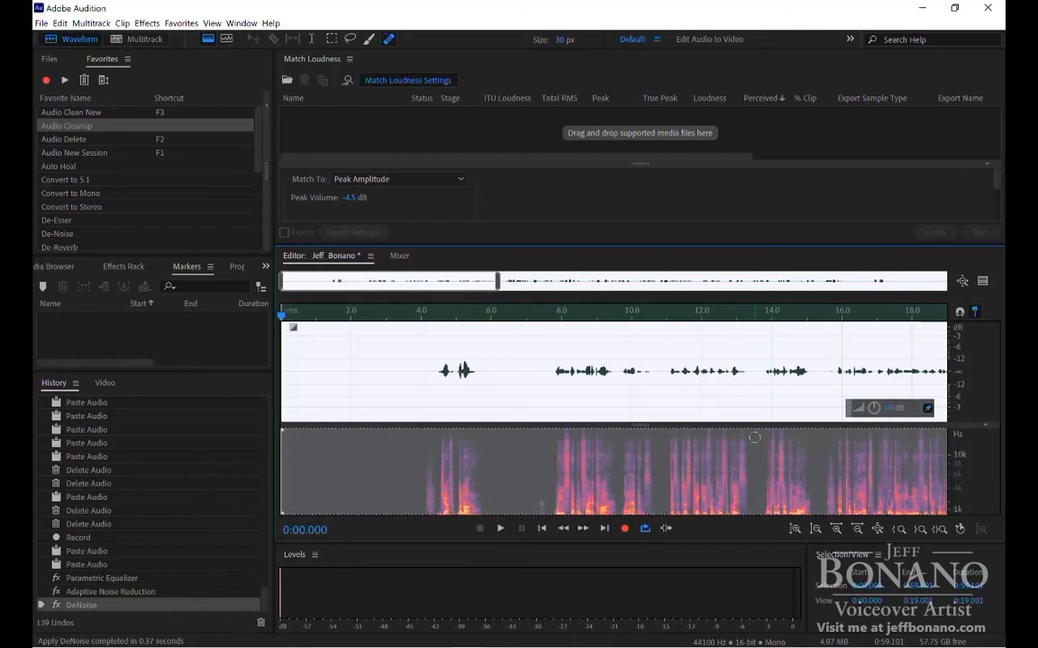
pyautogui.hotkey('ctrl', 'z')
pyautogui.hotkey('ctrl', 'z')
pyautogui.hotkey('ctrl', 'z')
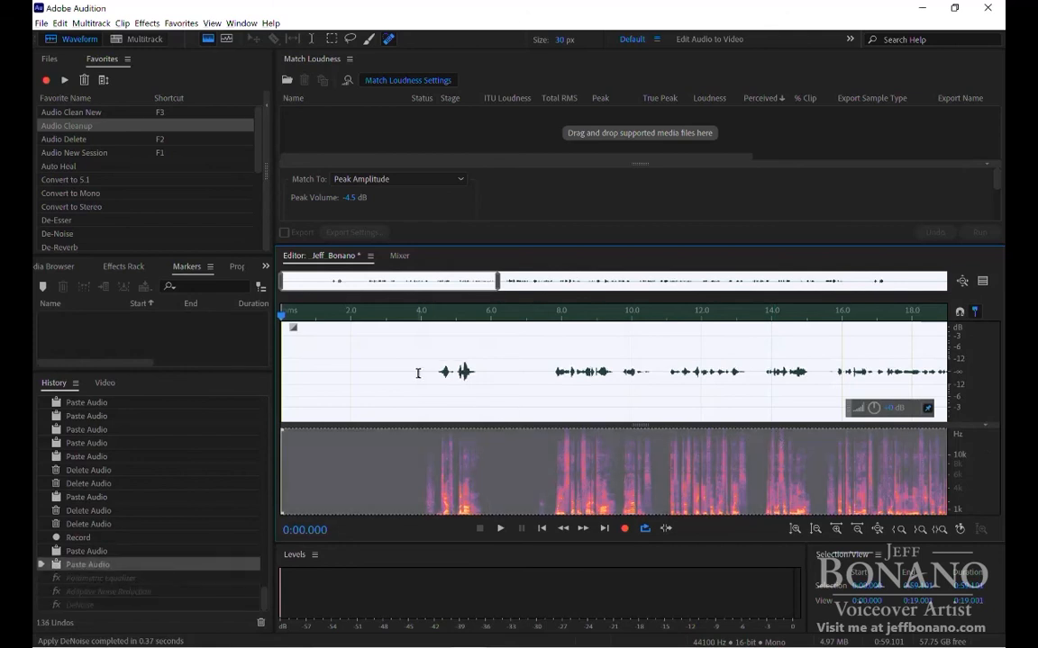
# - Play the unprocessed recording from about 4 seconds to hear it before cleanup
pyautogui.click(418, 373)
pyautogui.press('space')
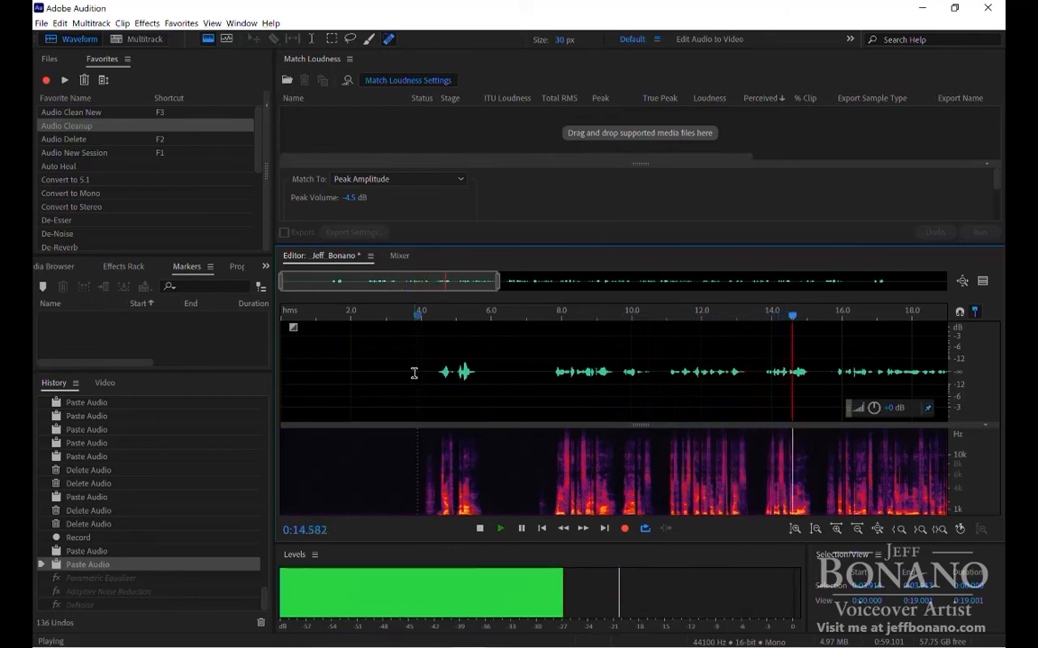
pyautogui.press('space')
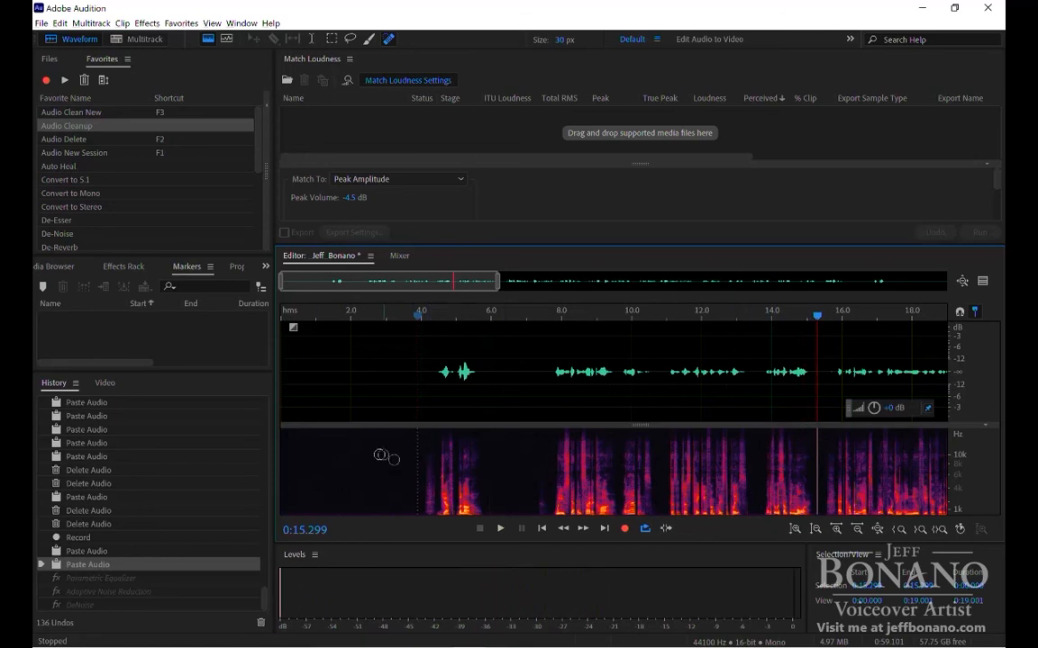
# - Run the Audio Clean New favorite on the whole file, and play the cleaned recording from about 4 seconds
pyautogui.click(402, 377)
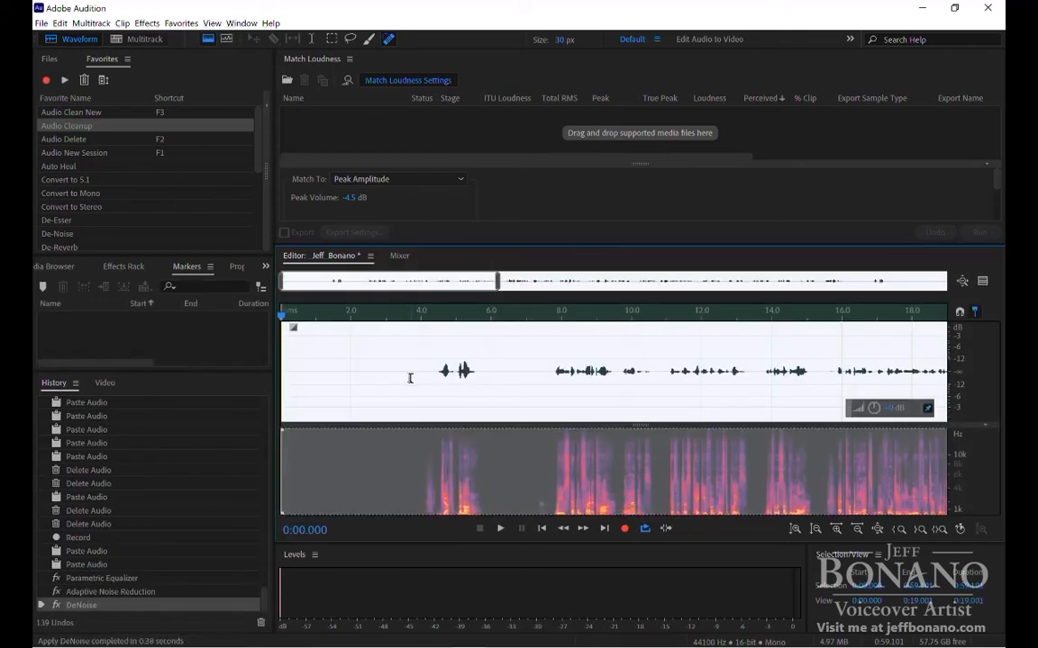
pyautogui.click(420, 371)
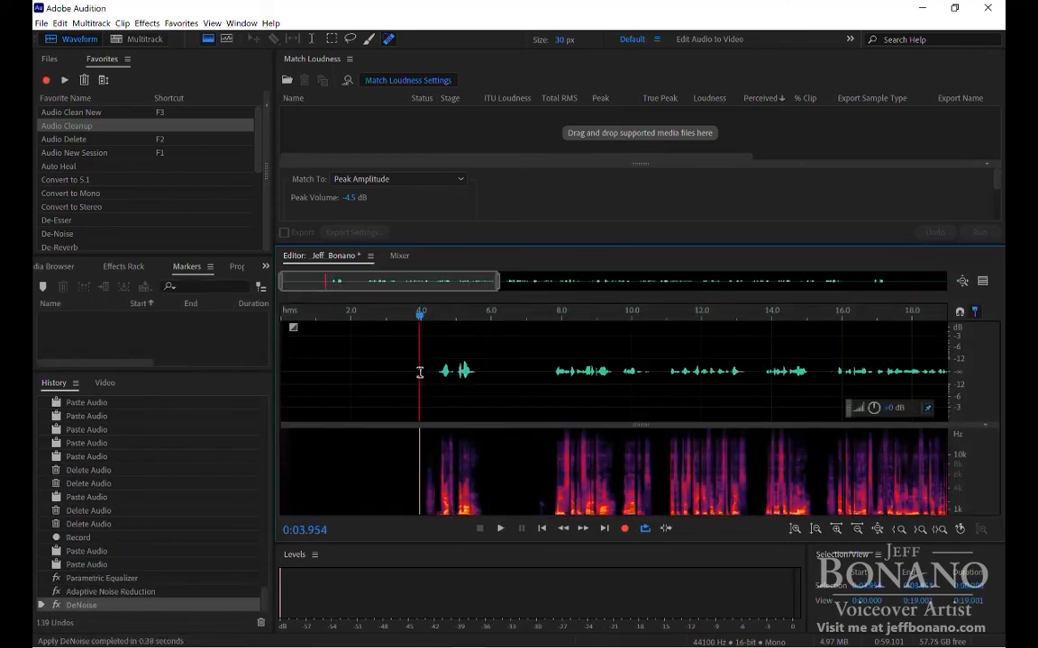
pyautogui.press('space')
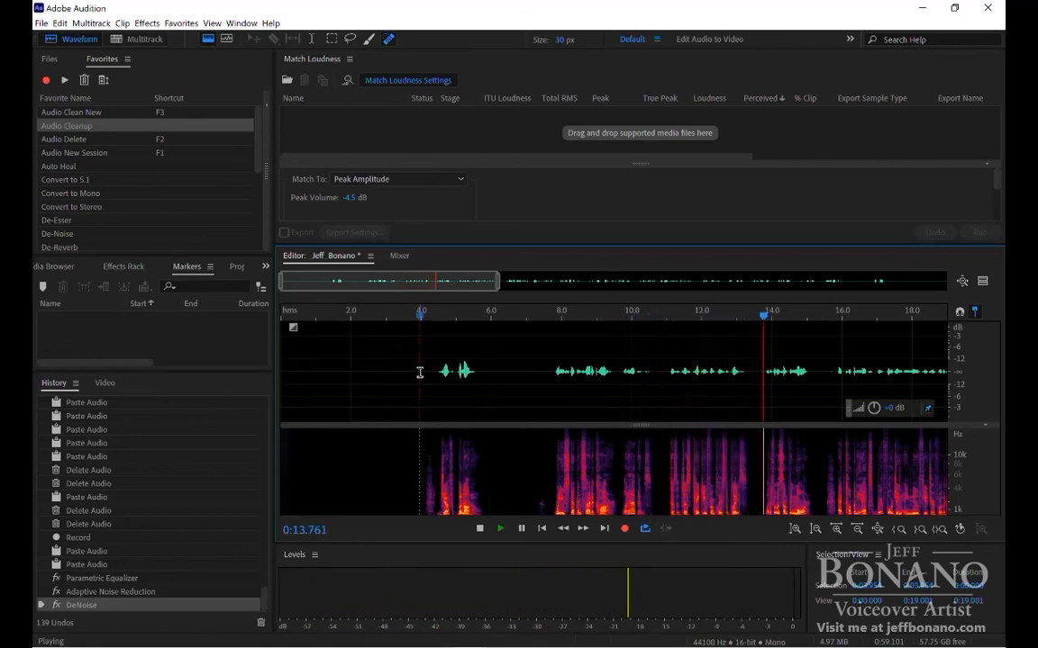
pyautogui.press('space')
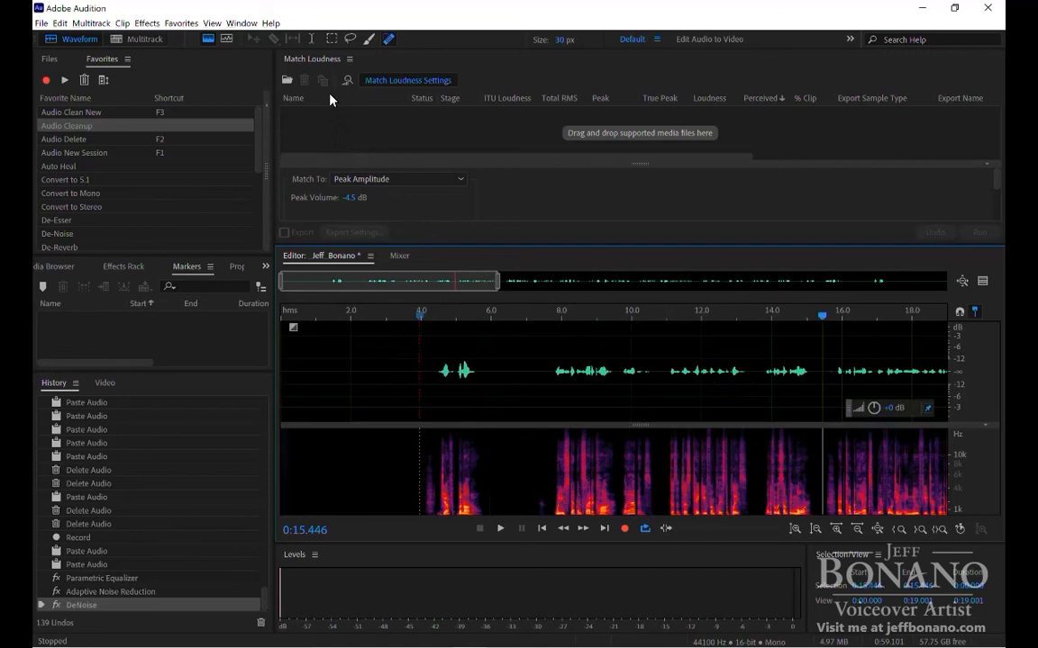
# - Add the open voice recording from the project files to the Match Loudness list
pyautogui.click(245, 24)
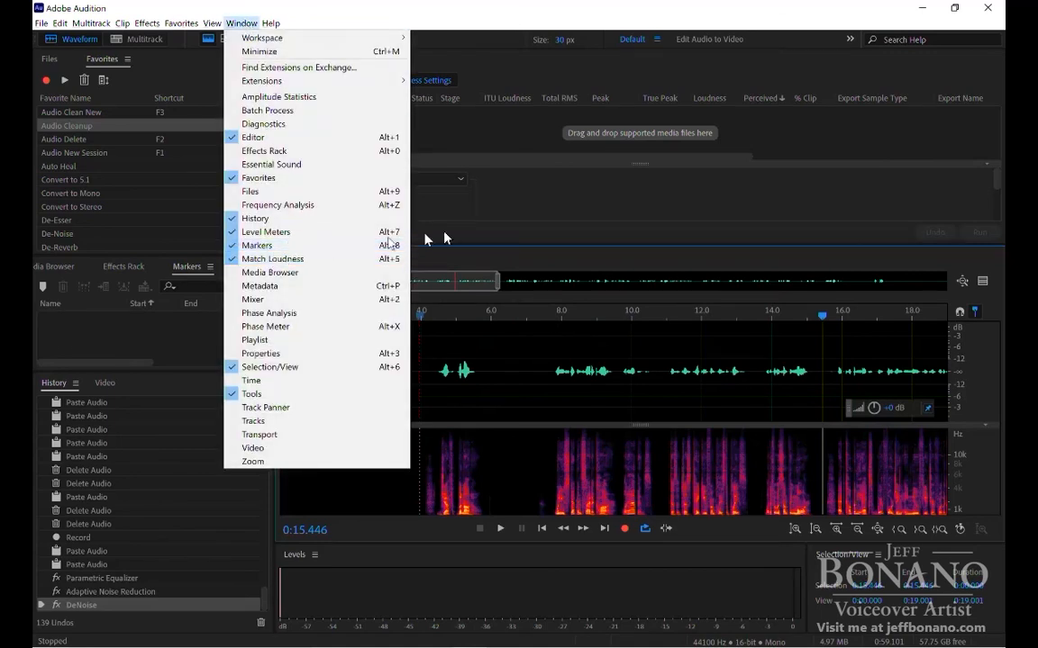
pyautogui.click(545, 210)
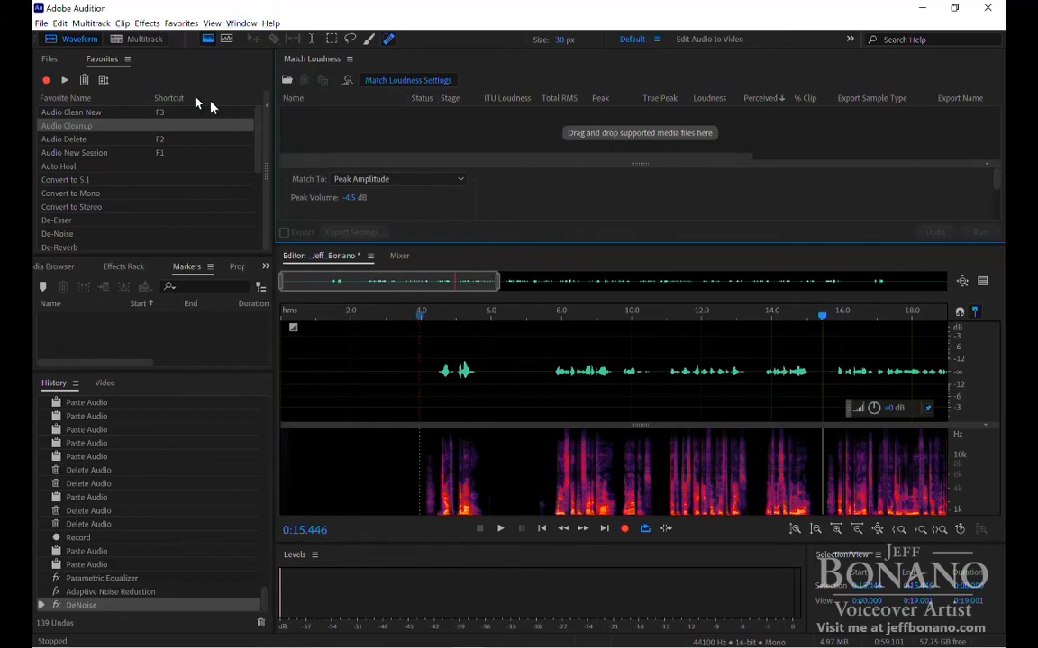
pyautogui.click(53, 61)
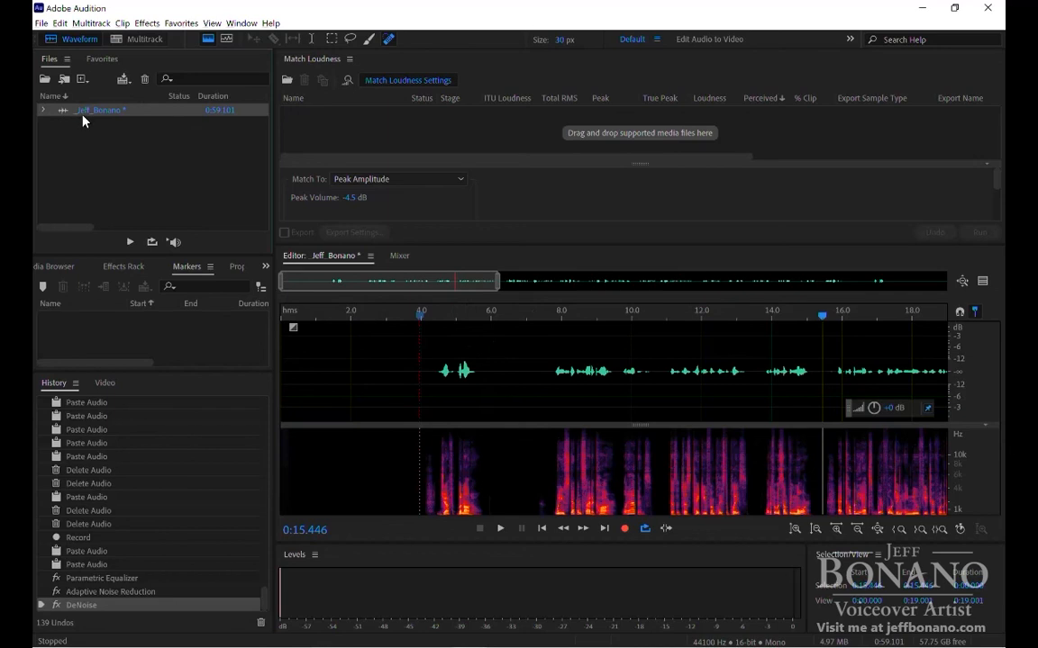
pyautogui.moveTo(92, 109); pyautogui.dragTo(347, 142)
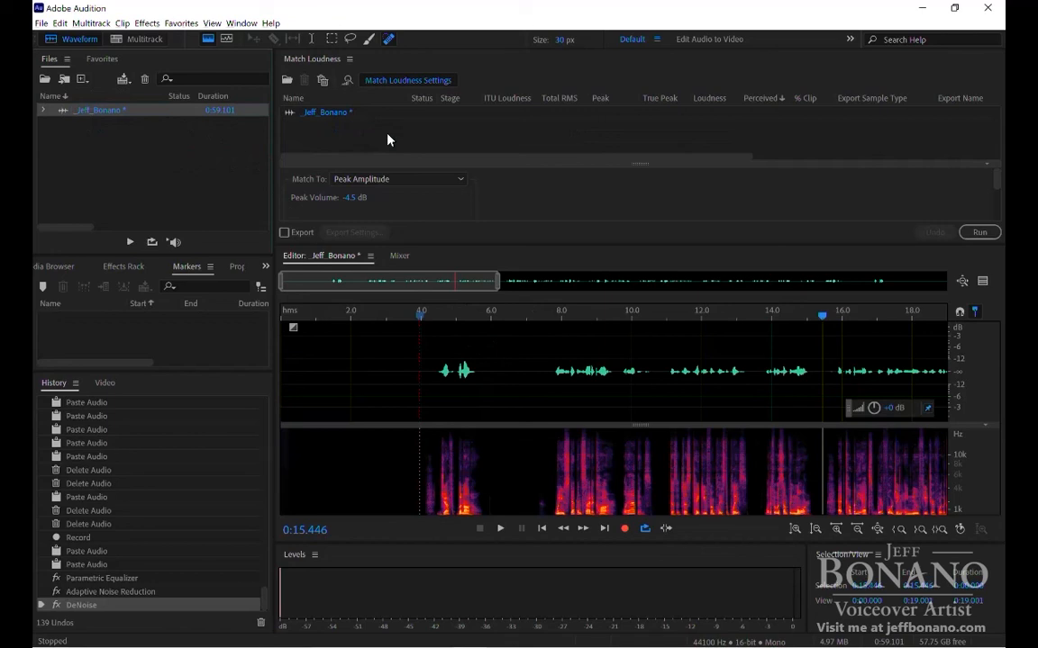
# - Match the recording's loudness to Total RMS with a -17 dB target and limiting enabled
pyautogui.click(457, 185)
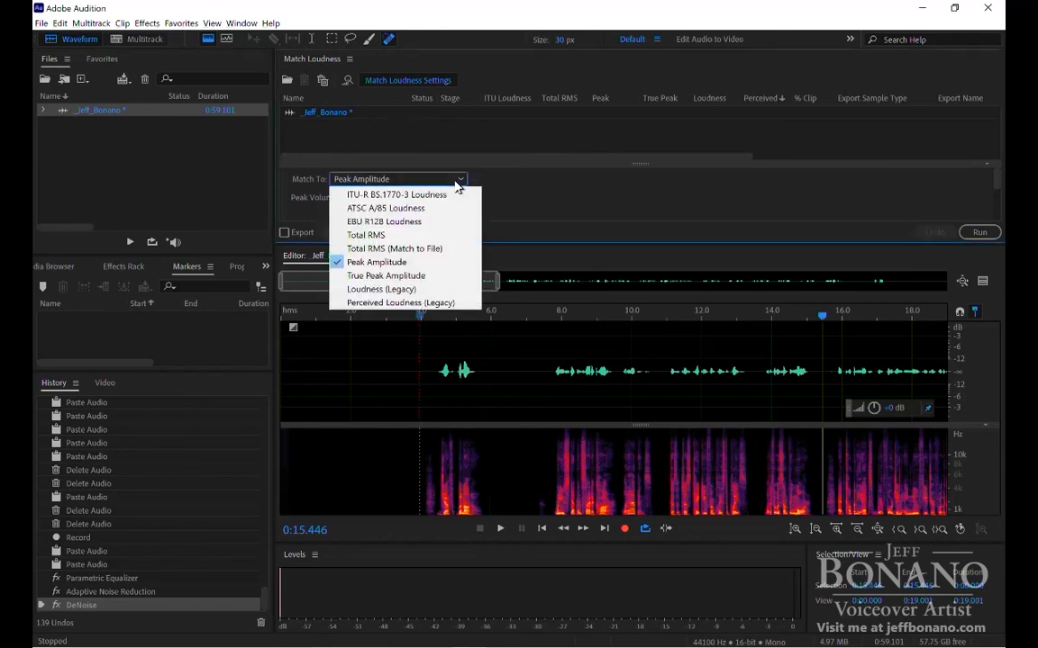
pyautogui.click(414, 240)
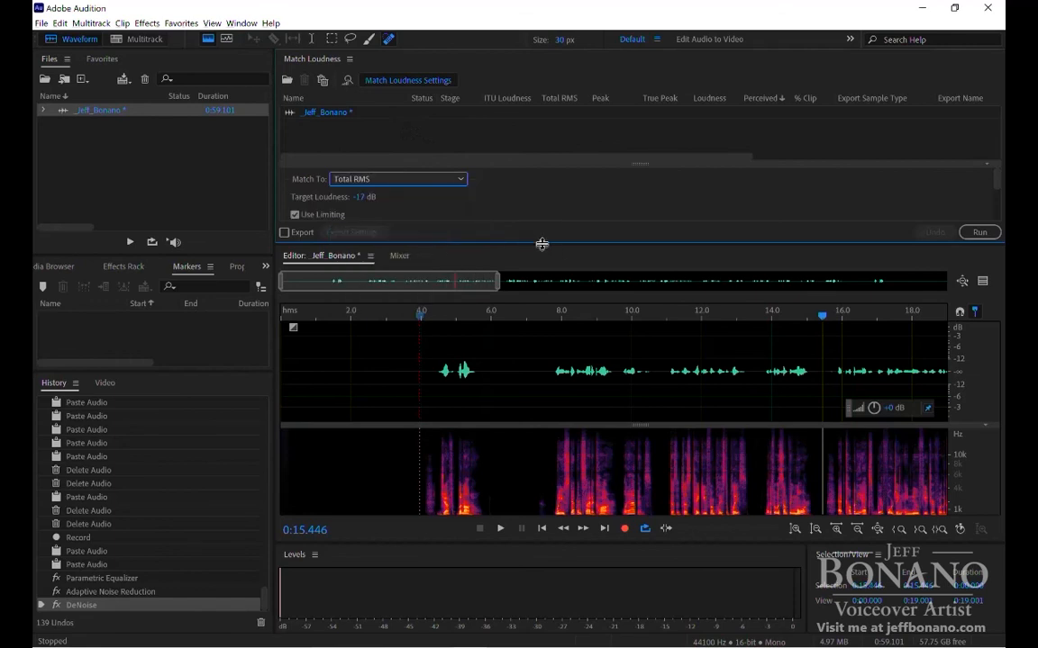
pyautogui.moveTo(542, 243); pyautogui.dragTo(542, 324)
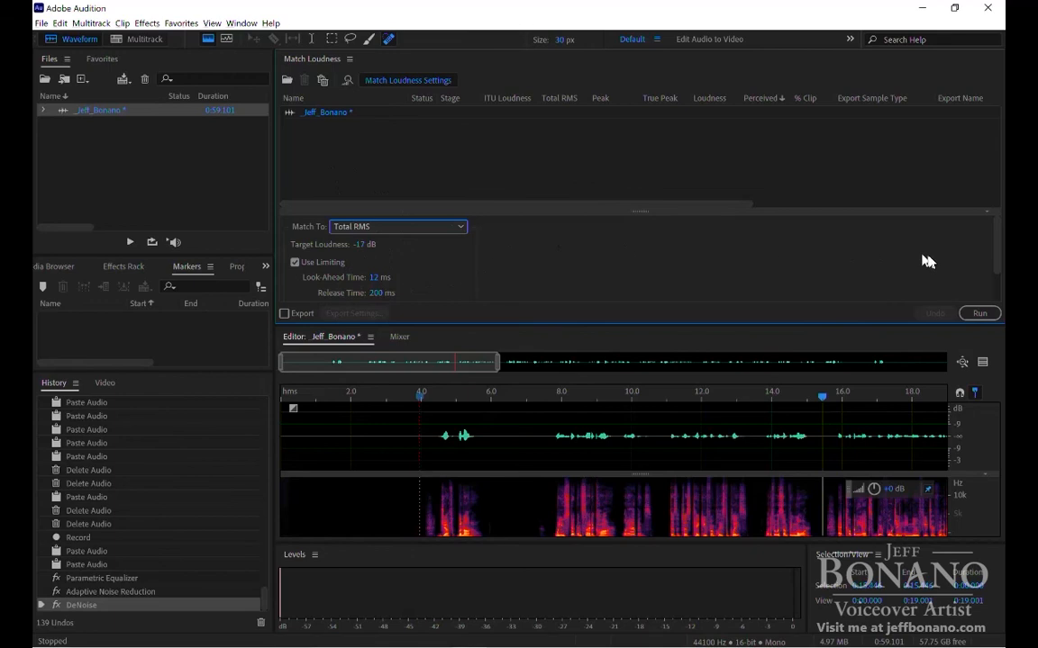
pyautogui.click(973, 314)
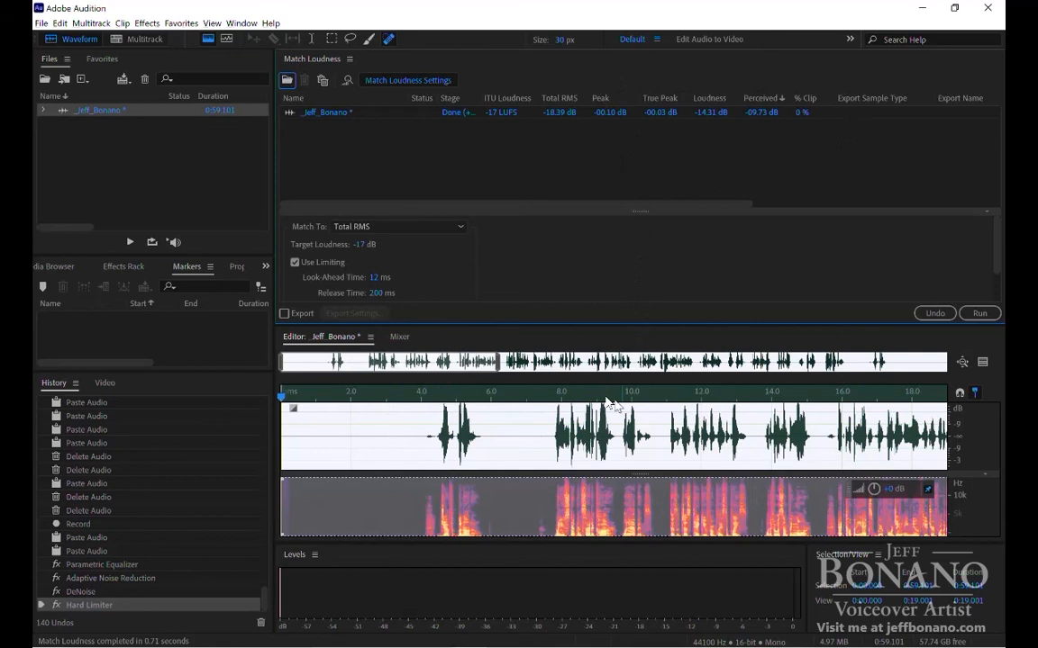
# - Match the recording's loudness to Peak Amplitude with a peak volume of -4.5 dB
pyautogui.click(442, 230)
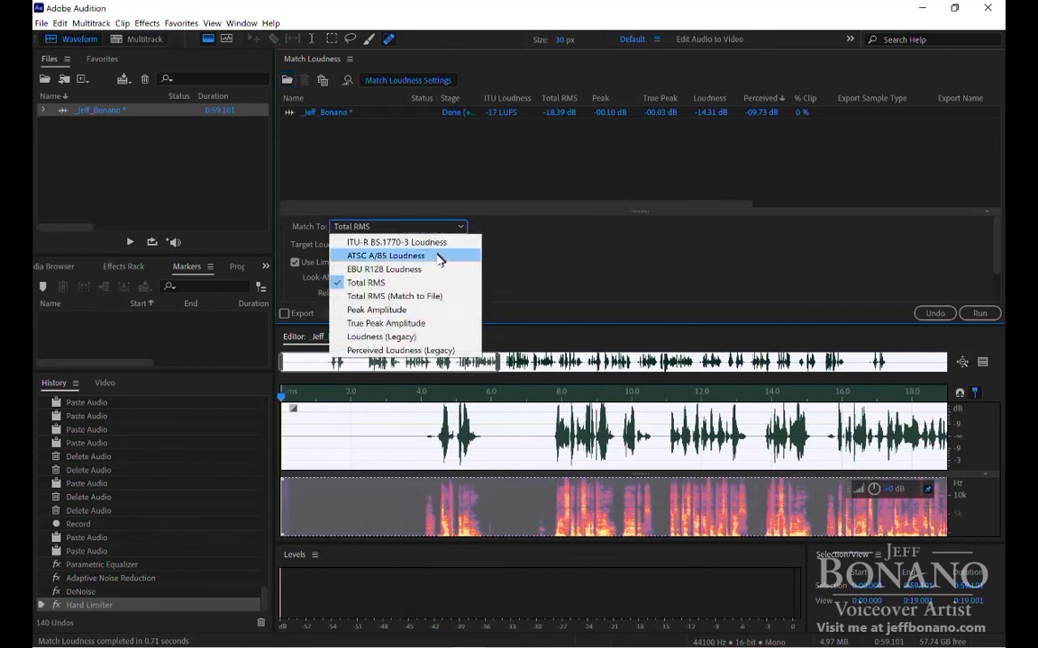
pyautogui.click(430, 313)
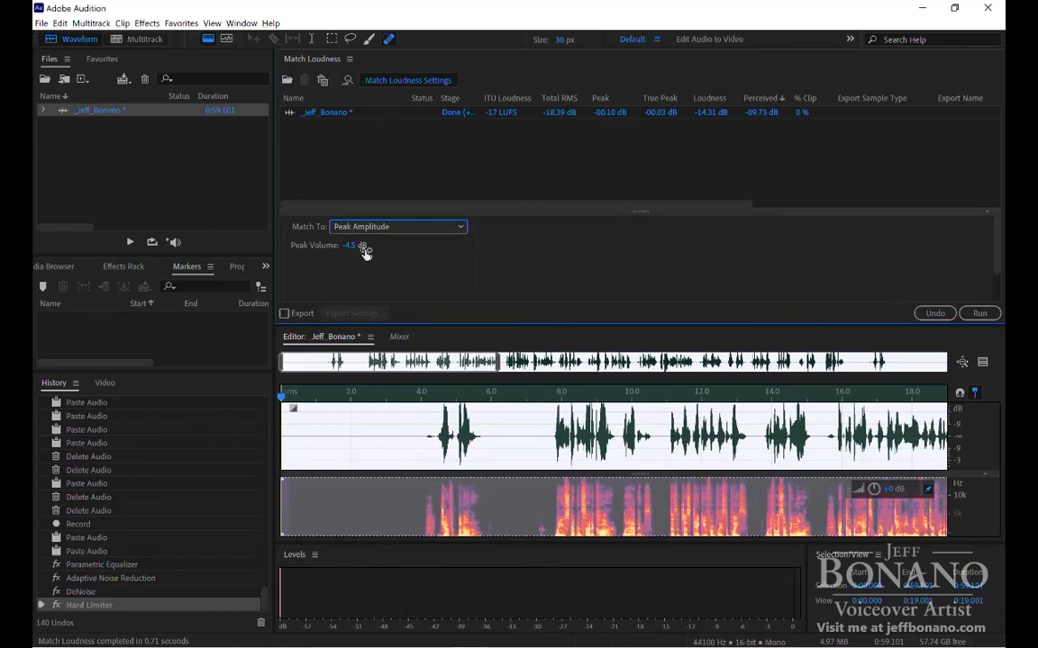
pyautogui.click(988, 314)
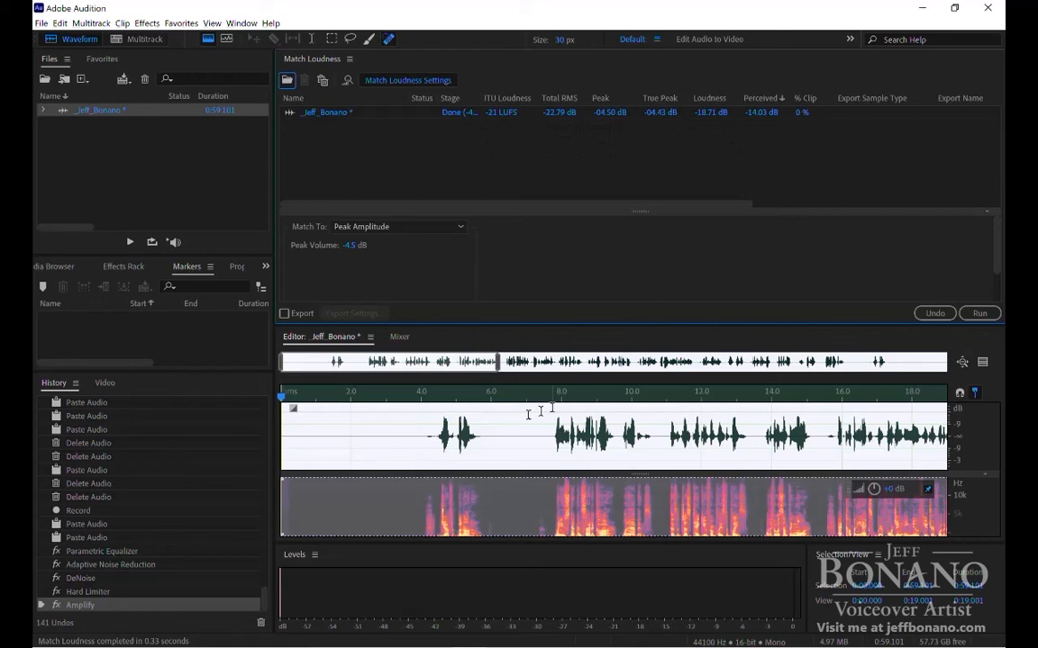
# - Play the loudness-matched recording from about 4 seconds to about 15 seconds
pyautogui.click(422, 436)
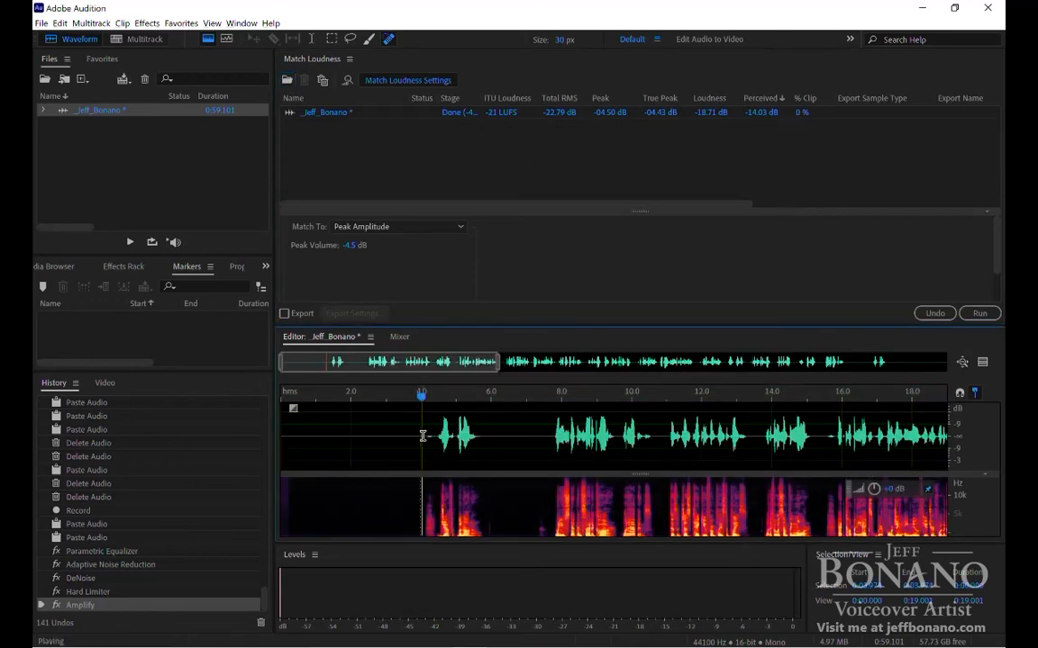
pyautogui.press('space')
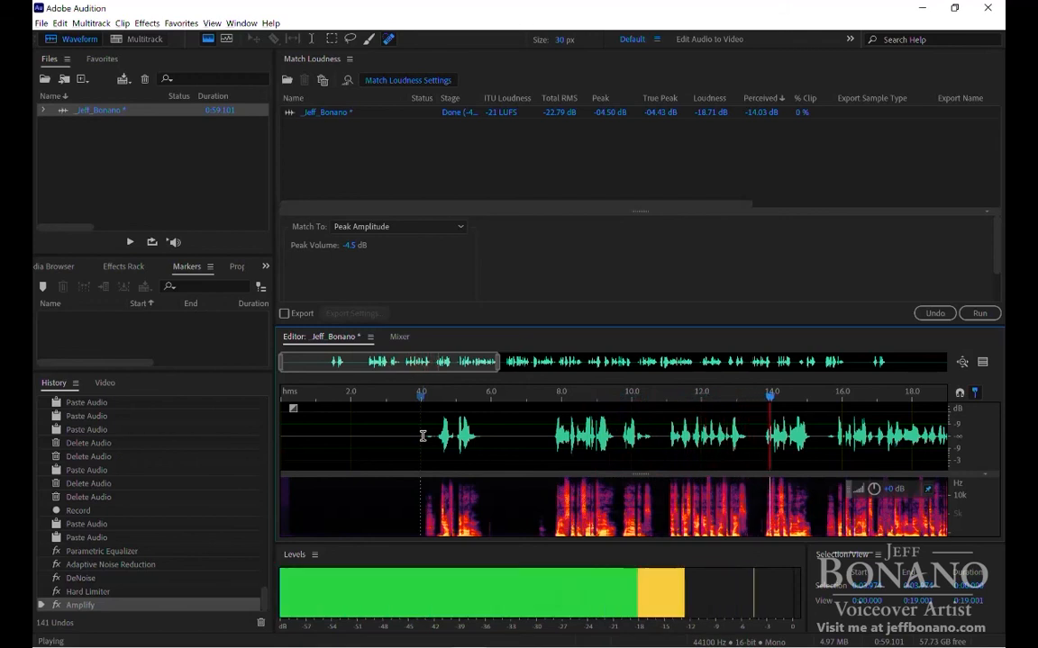
pyautogui.press('space')
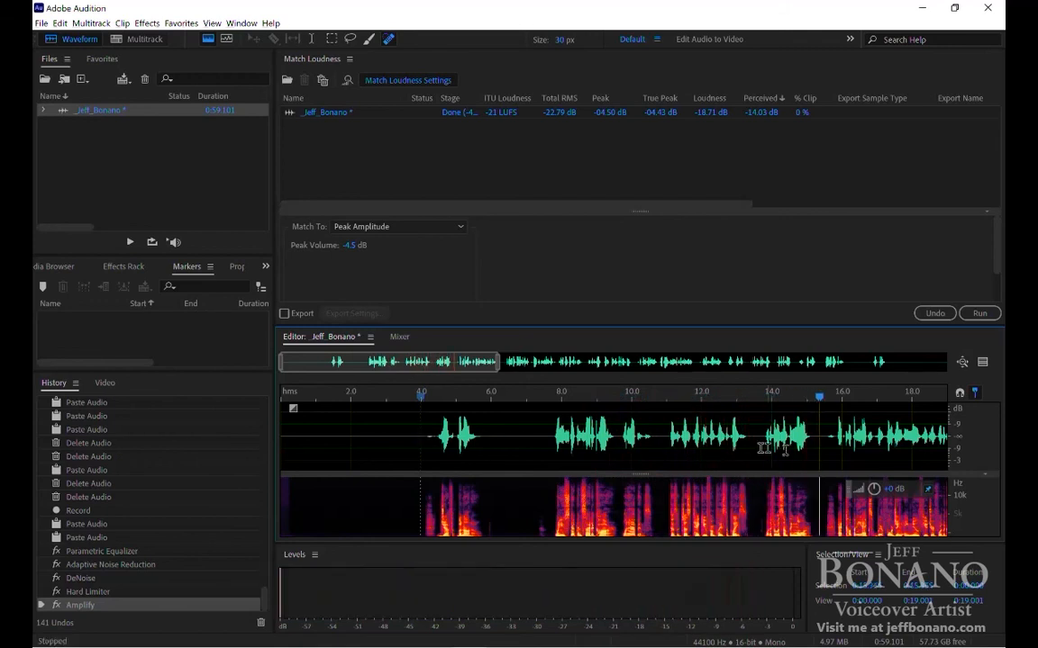
# - Select the pause from about 13.4 to 13.8 seconds and play only that stretch to check it for noise
pyautogui.scroll(5, 757, 430)
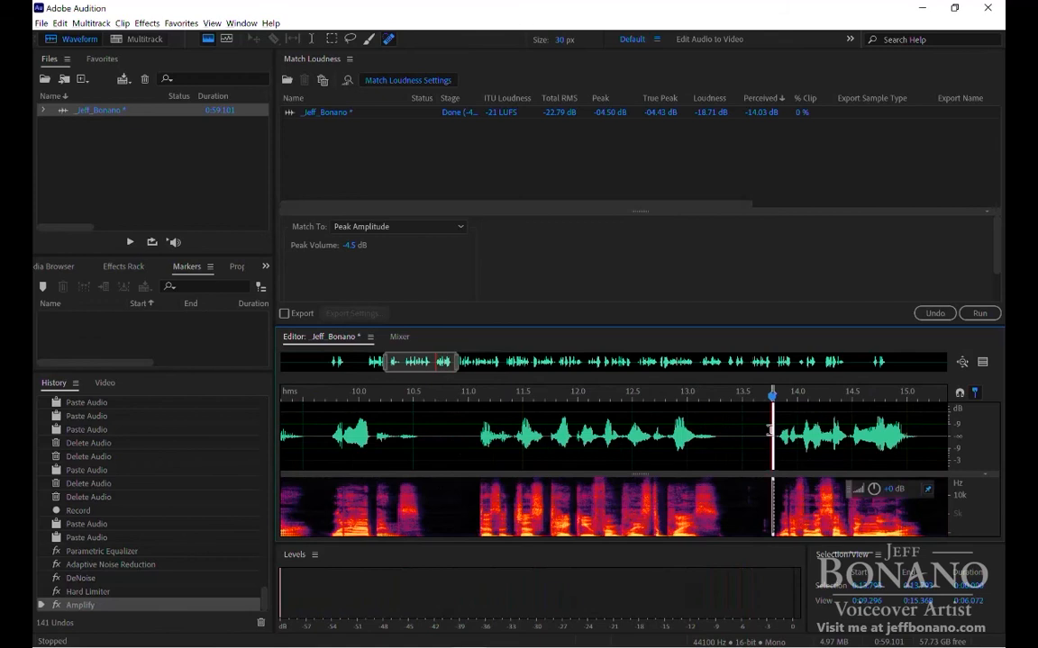
pyautogui.moveTo(773, 430); pyautogui.dragTo(726, 435)
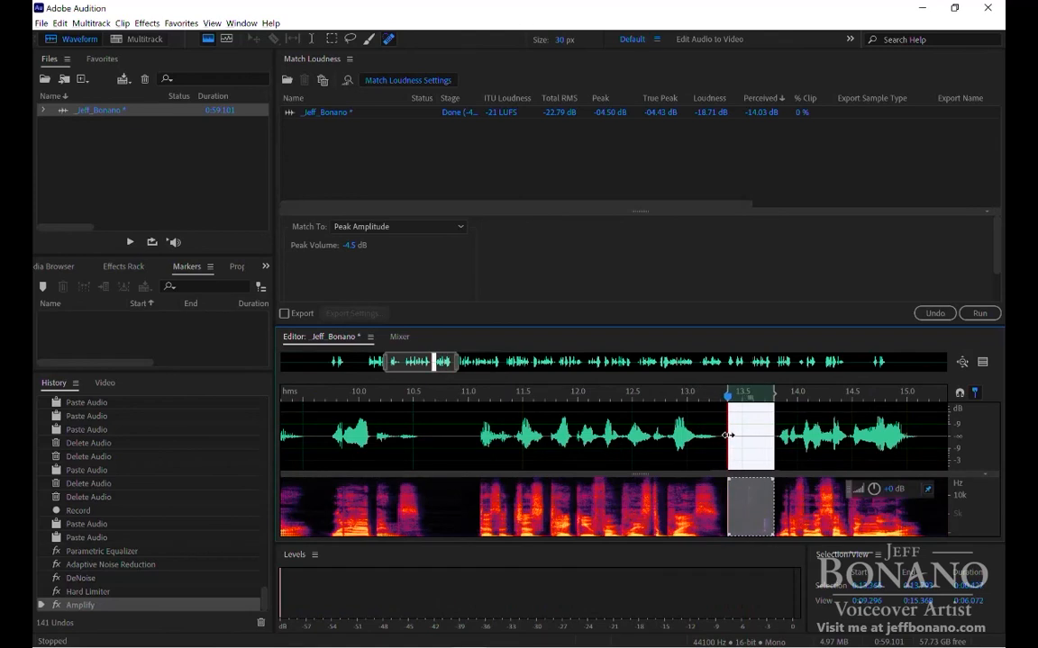
pyautogui.press('space')
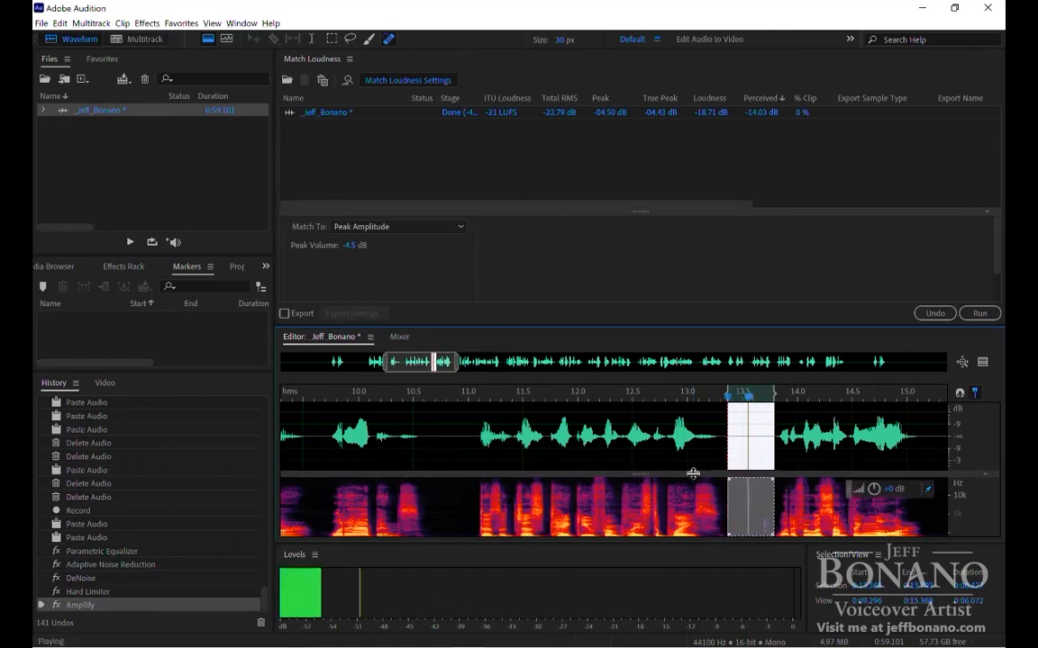
pyautogui.press('space')
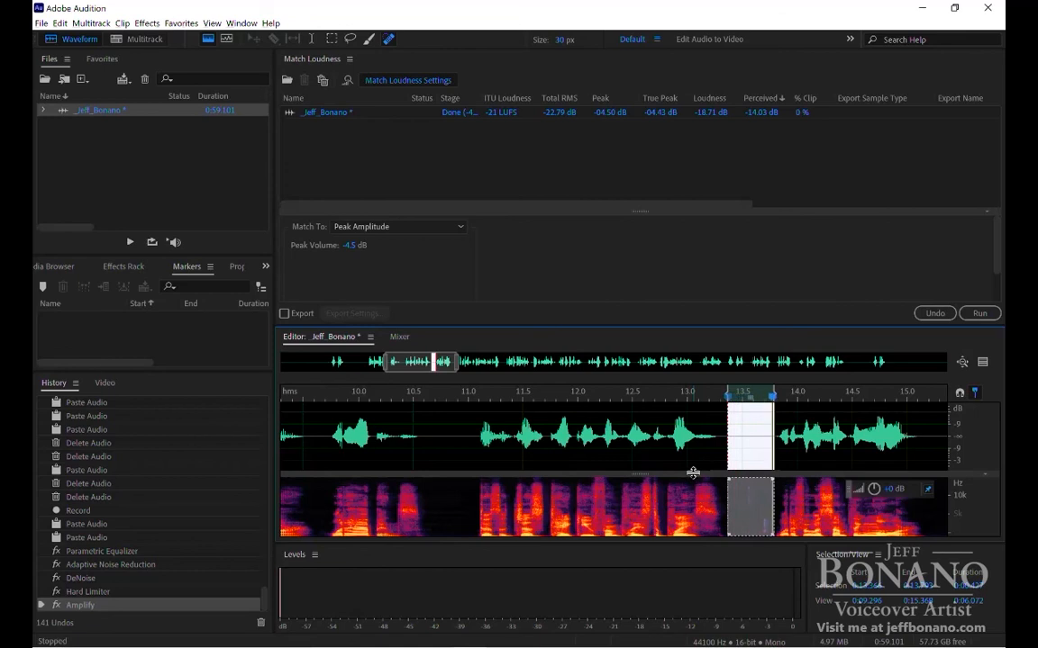
pyautogui.click(529, 423)
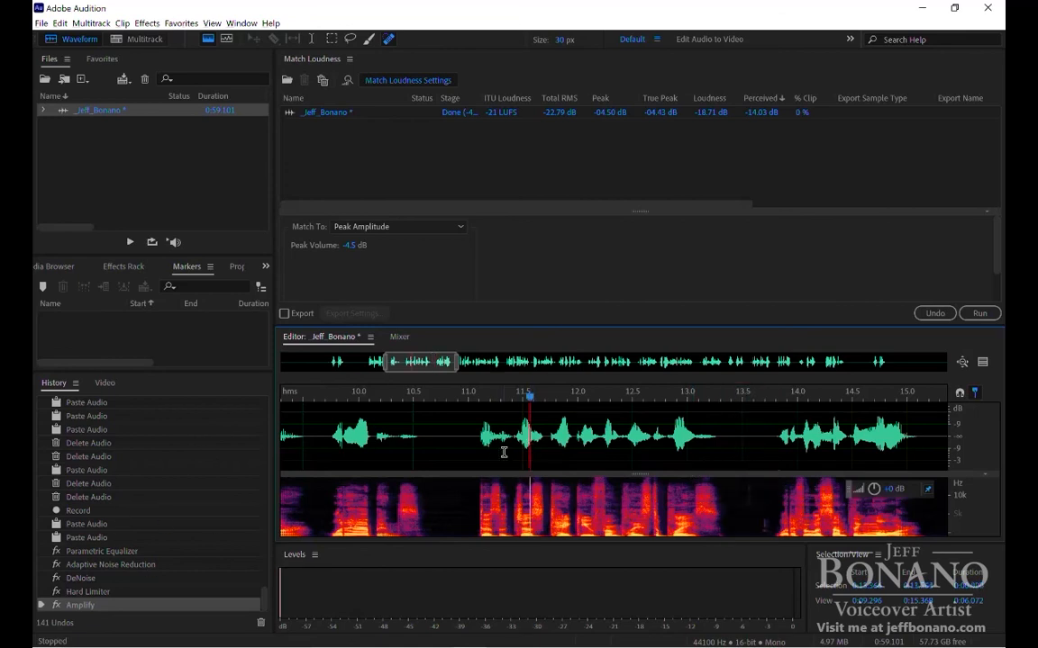
# - Copy about 0.4 seconds of clean silence starting near 2.7 seconds, before the first spoken words
pyautogui.scroll(-4, 545, 446)
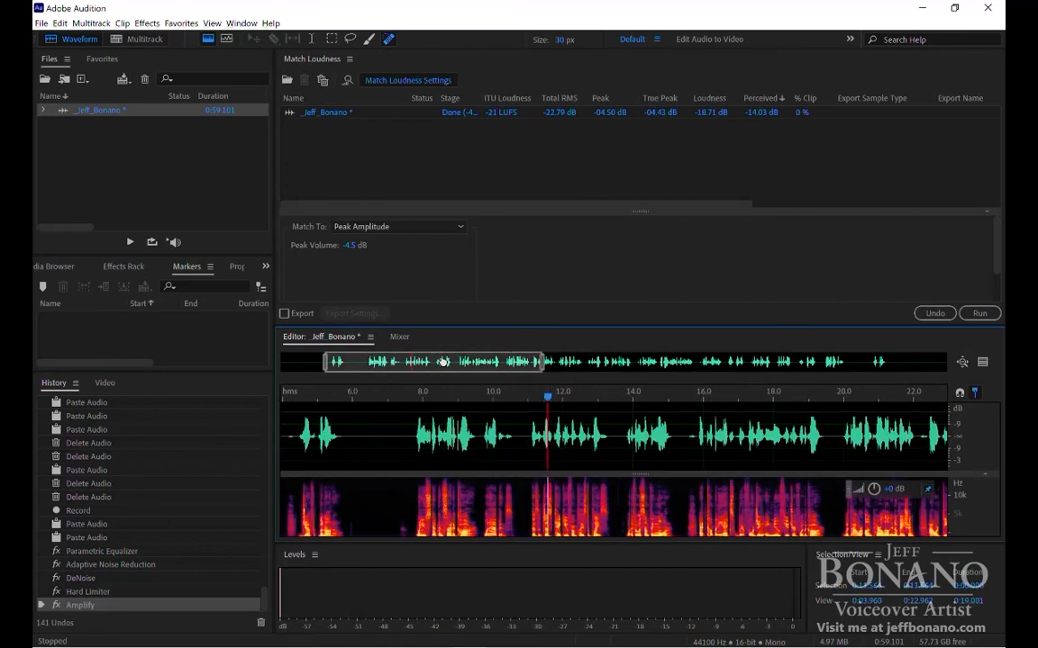
pyautogui.moveTo(437, 363); pyautogui.dragTo(417, 363)
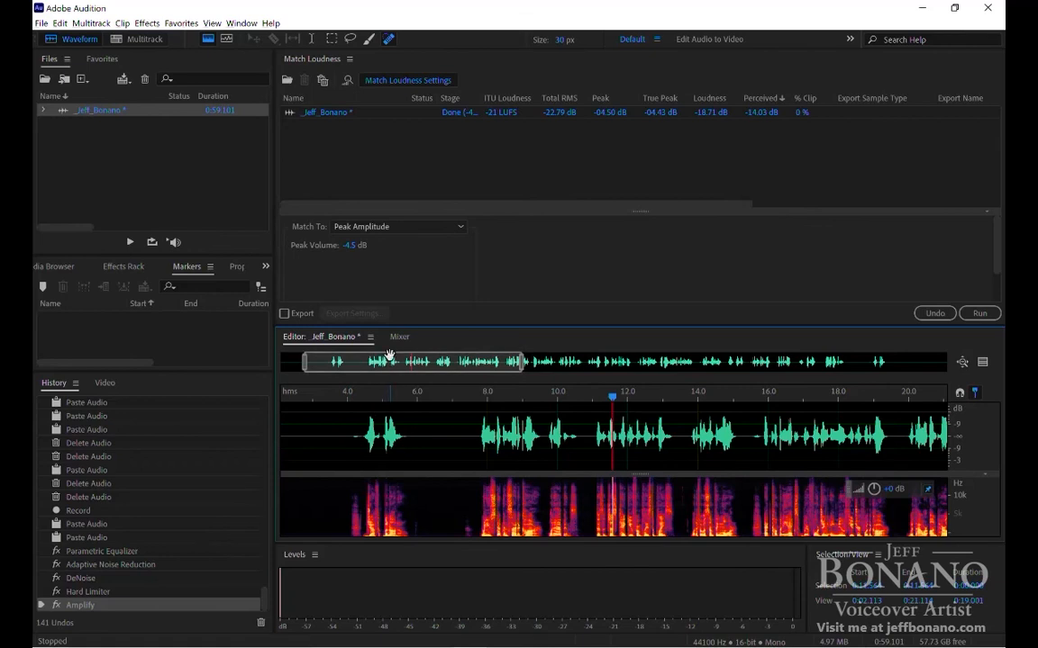
pyautogui.moveTo(385, 363); pyautogui.dragTo(330, 363)
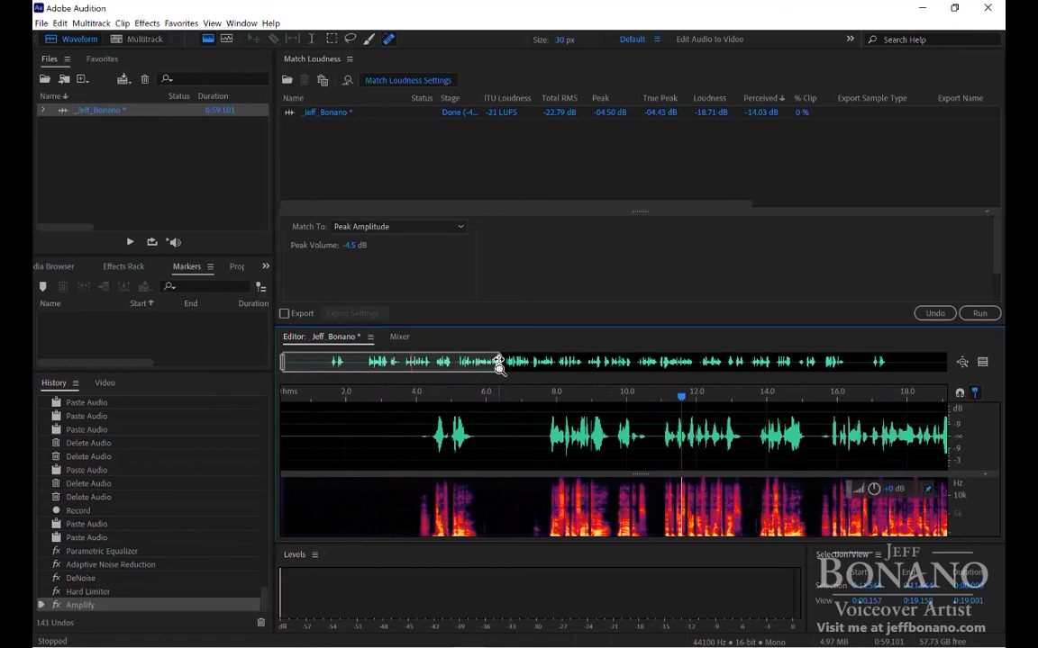
pyautogui.moveTo(499, 362); pyautogui.dragTo(422, 363)
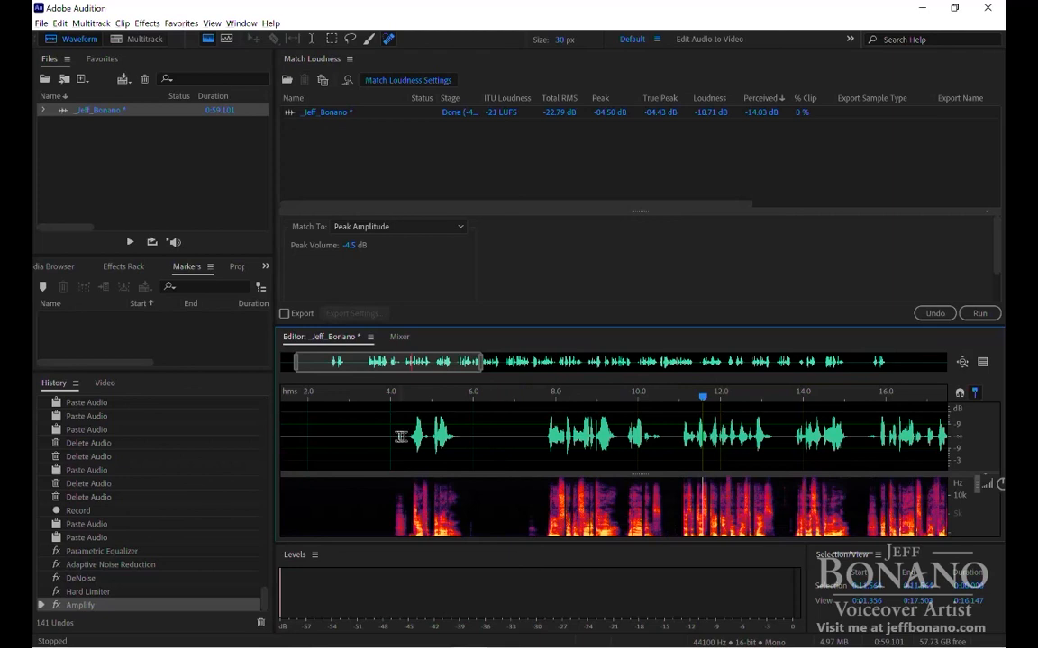
pyautogui.click(338, 437)
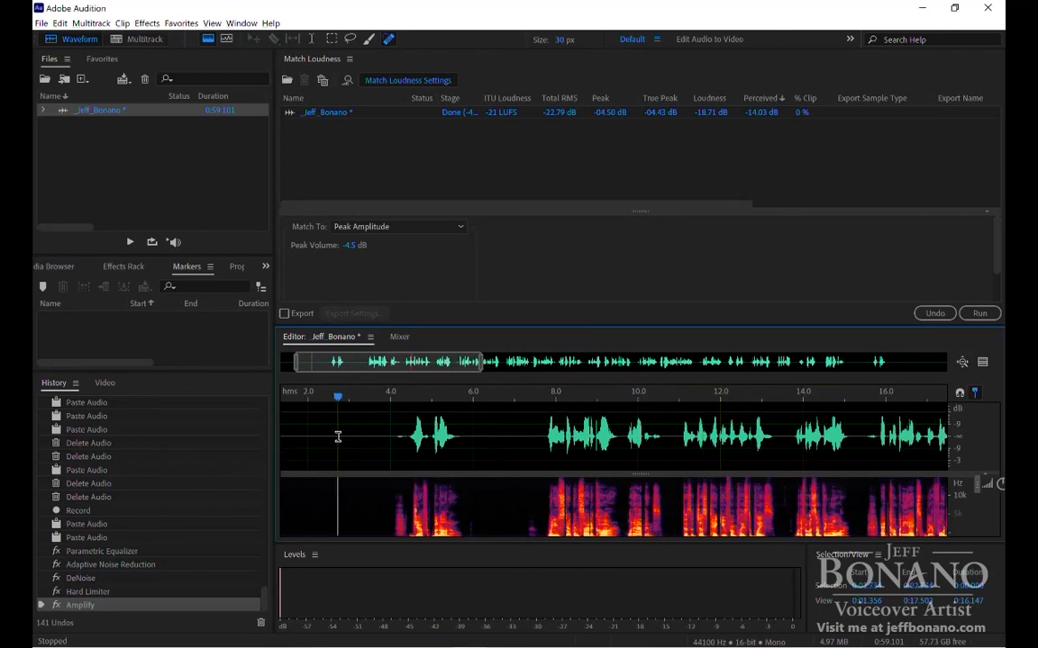
pyautogui.moveTo(339, 437); pyautogui.dragTo(354, 437)
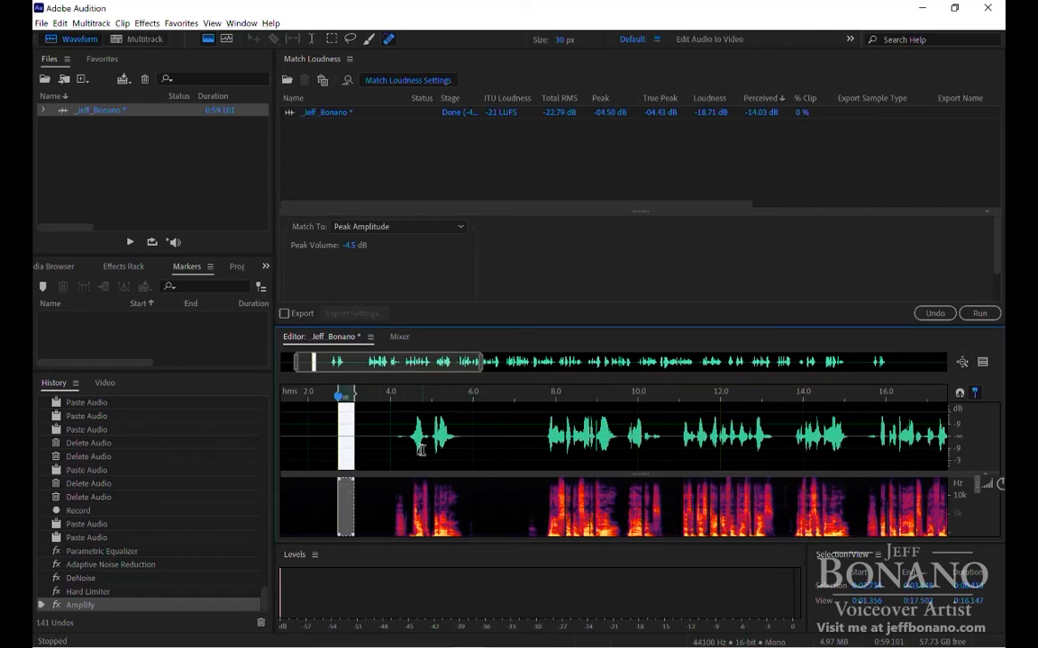
pyautogui.hotkey('ctrl', 'c')
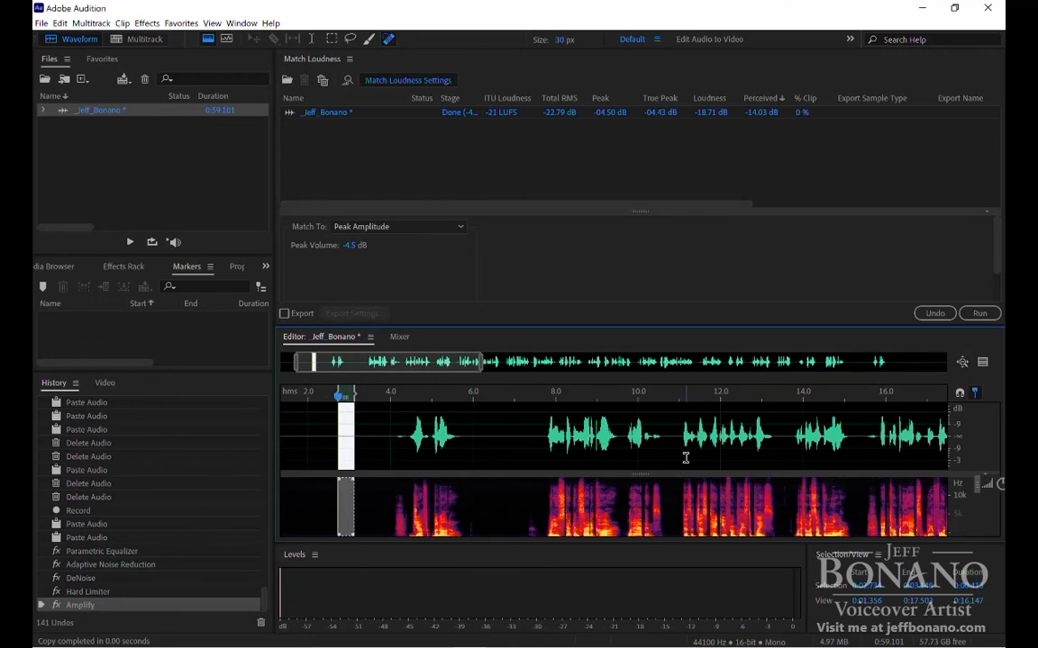
# - Replace the breath between about 15.2 and 15.8 seconds with the copied silence
pyautogui.scroll(5, 828, 451)
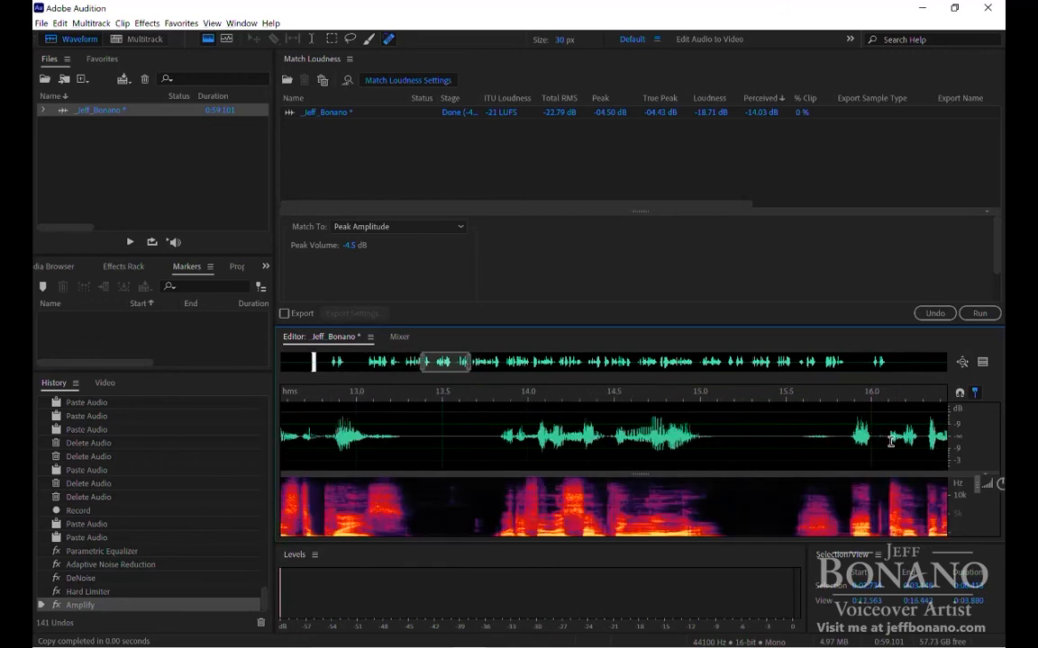
pyautogui.click(829, 436)
pyautogui.moveTo(828, 437); pyautogui.dragTo(673, 437)
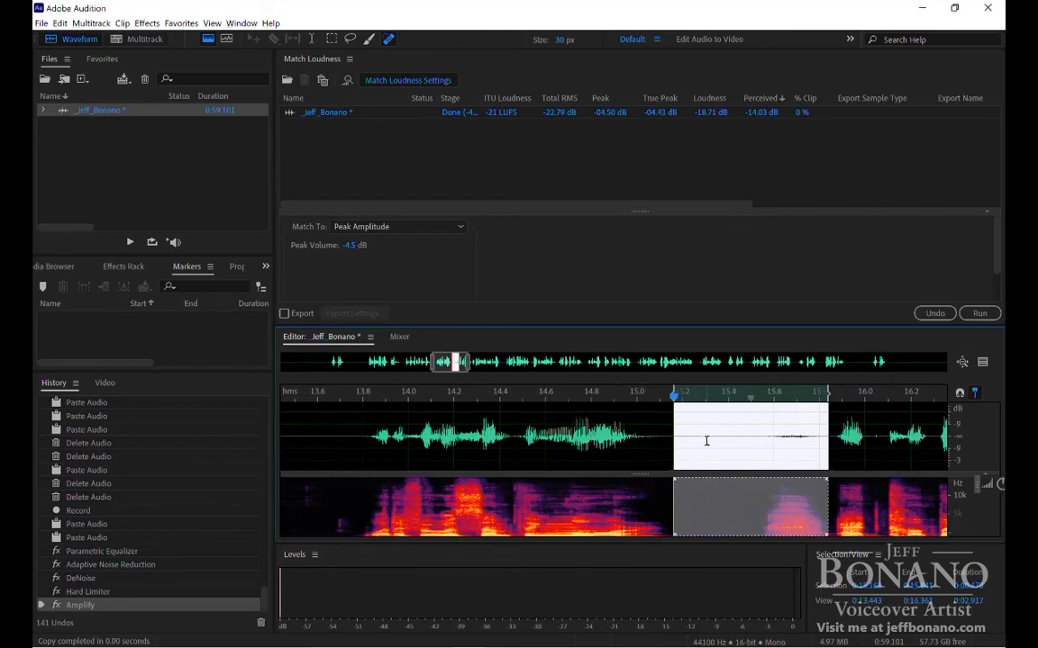
pyautogui.hotkey('ctrl', 'v')
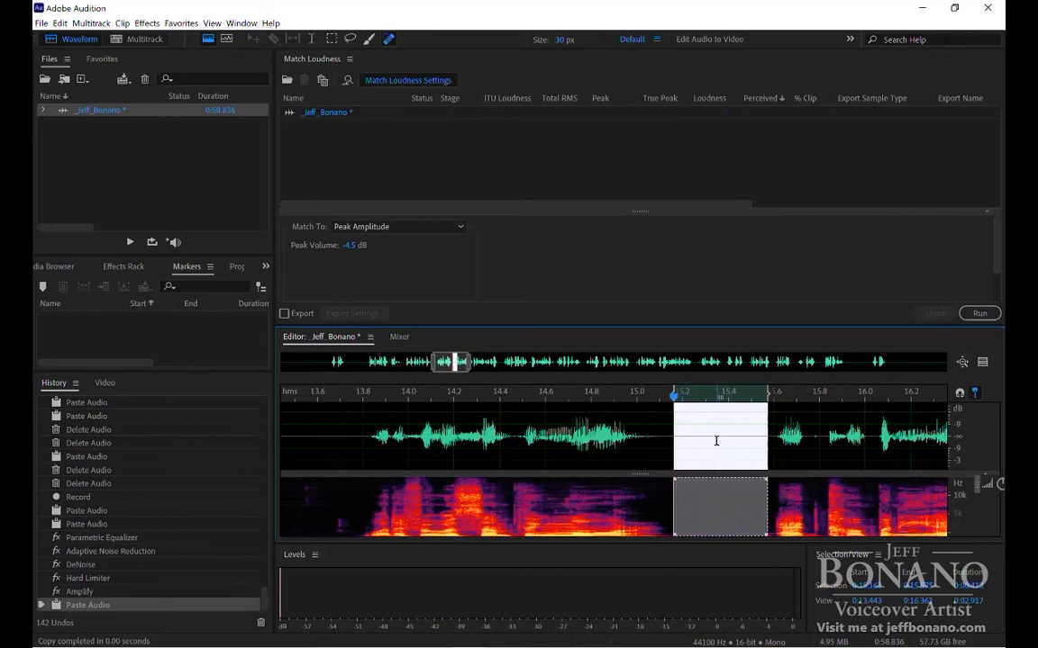
# - Play the recording from about 13.8 seconds through the replaced breath
pyautogui.doubleClick(716, 441)
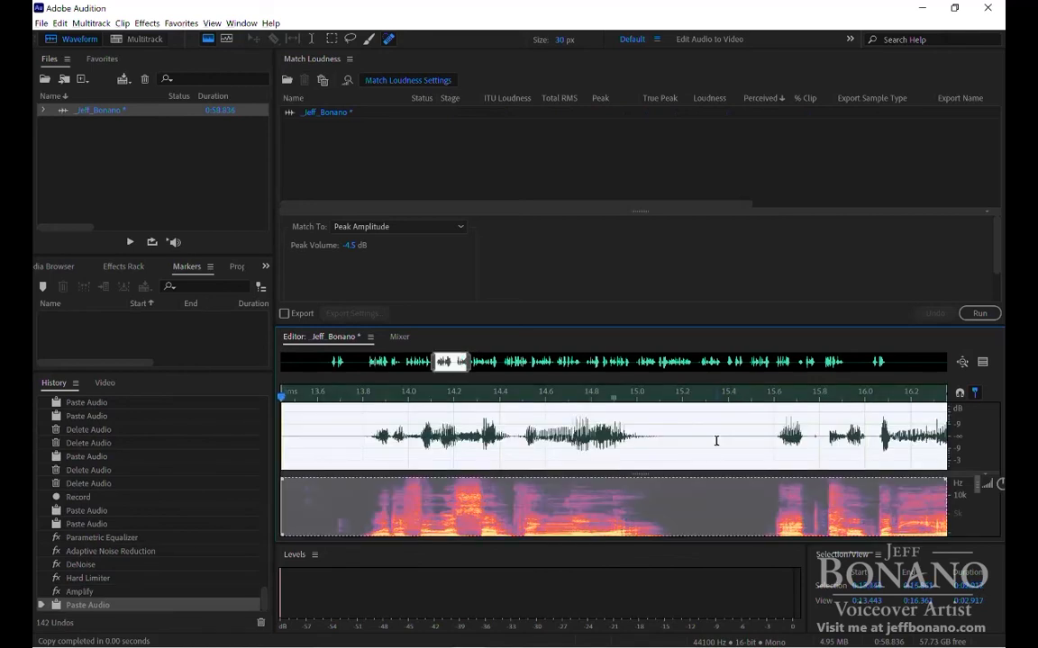
pyautogui.click(617, 438)
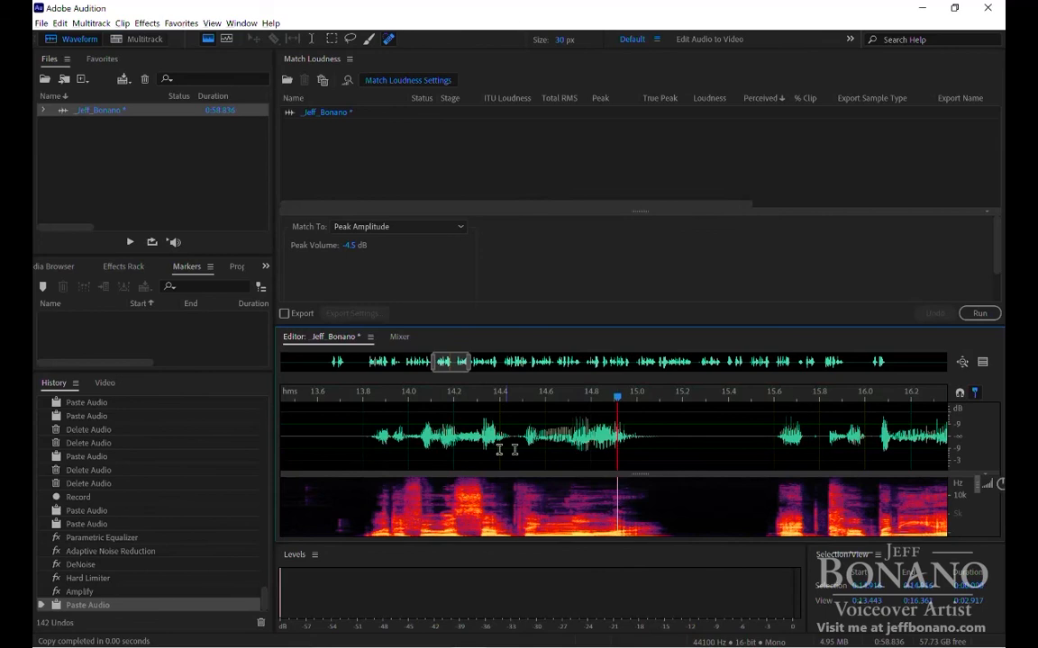
pyautogui.click(355, 437)
pyautogui.press('space')
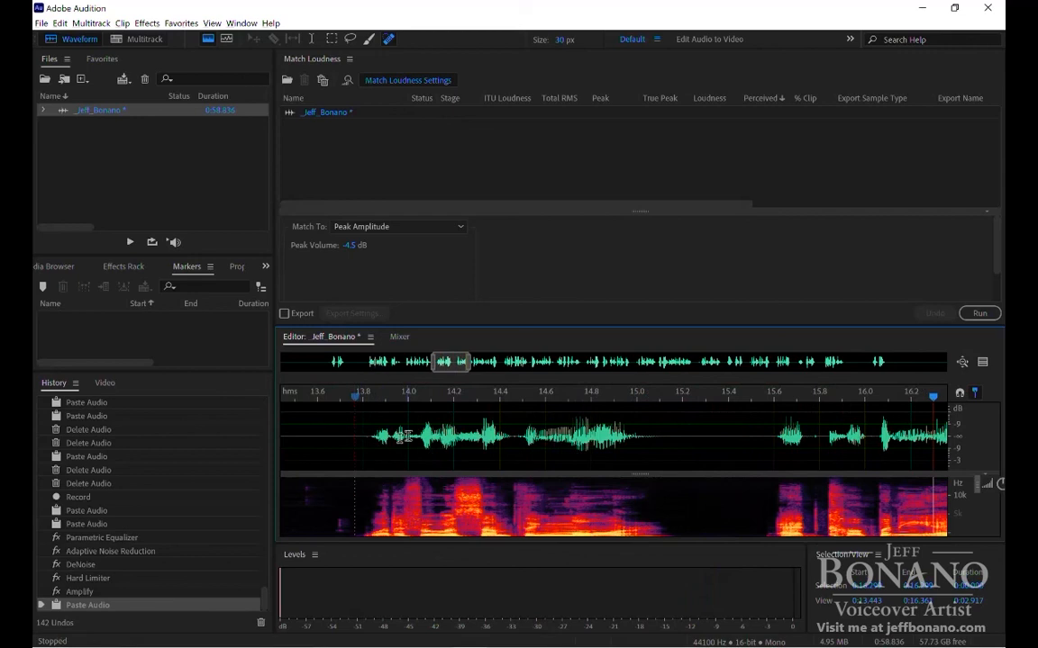
# - Try replacing the pause between about 13.3 and 13.8 seconds with the copied silence, play the passage, and undo the paste
pyautogui.scroll(-3, 500, 387)
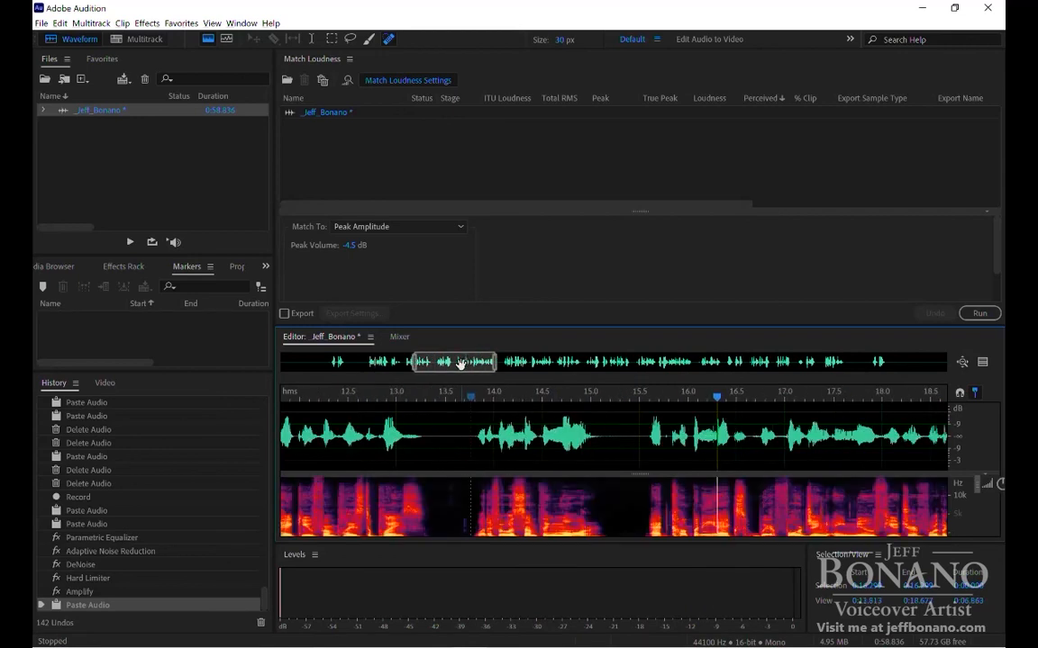
pyautogui.scroll(4, 485, 388)
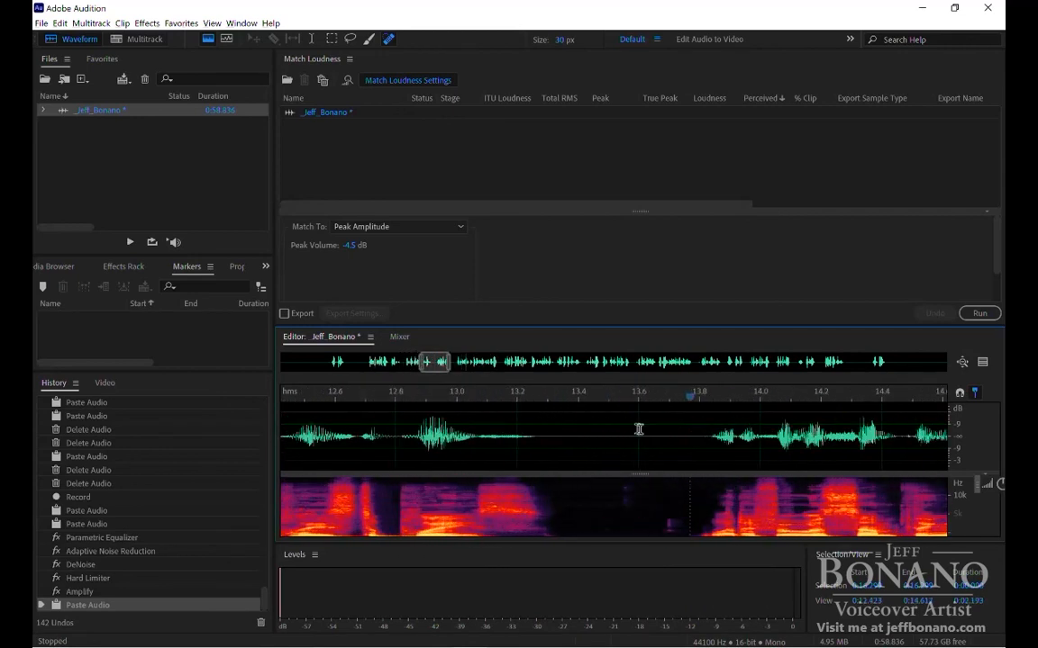
pyautogui.moveTo(690, 435); pyautogui.dragTo(552, 436)
pyautogui.hotkey('ctrl', 'v')
pyautogui.click(474, 442)
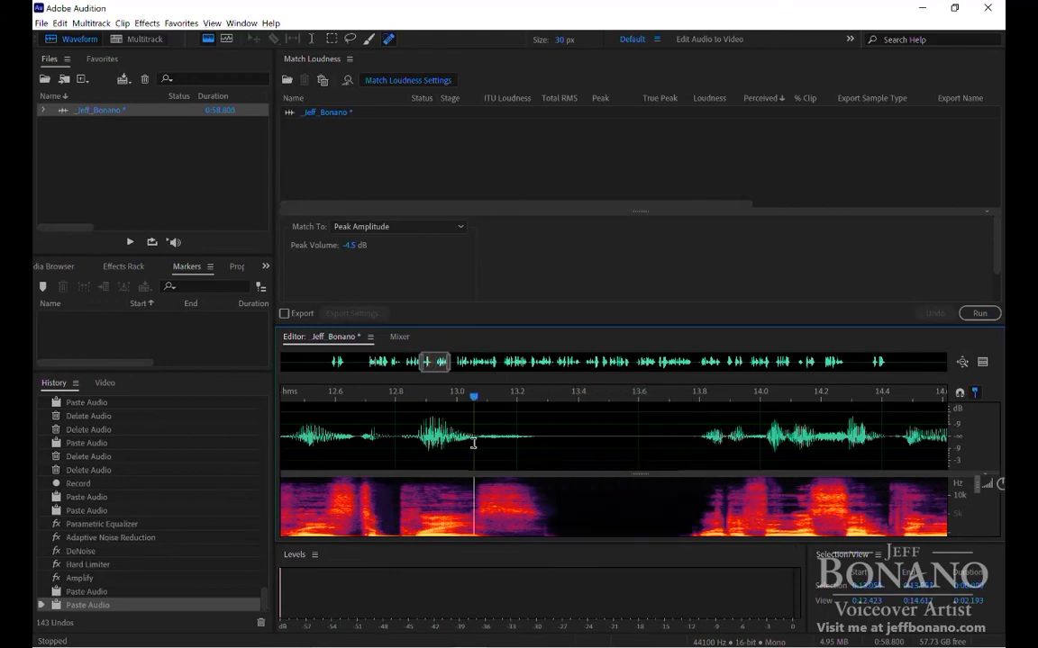
pyautogui.press('space')
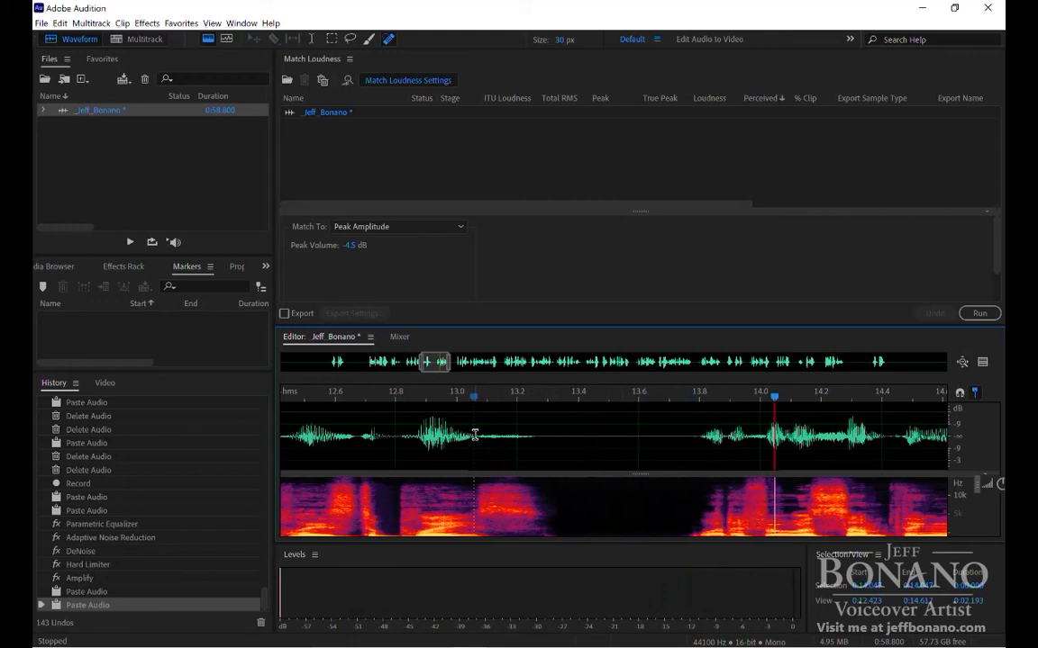
pyautogui.hotkey('ctrl', 'z')
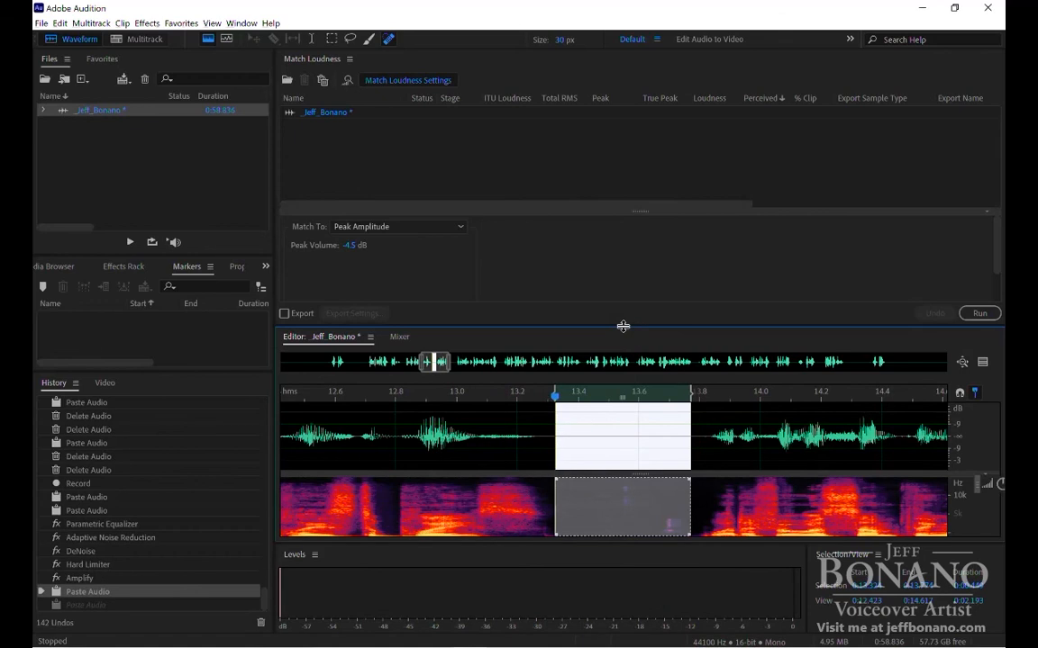
# - Enlarge the editor area and give its spectral frequency display more height for inspecting the noises in the pause
pyautogui.moveTo(623, 326); pyautogui.dragTo(626, 210)
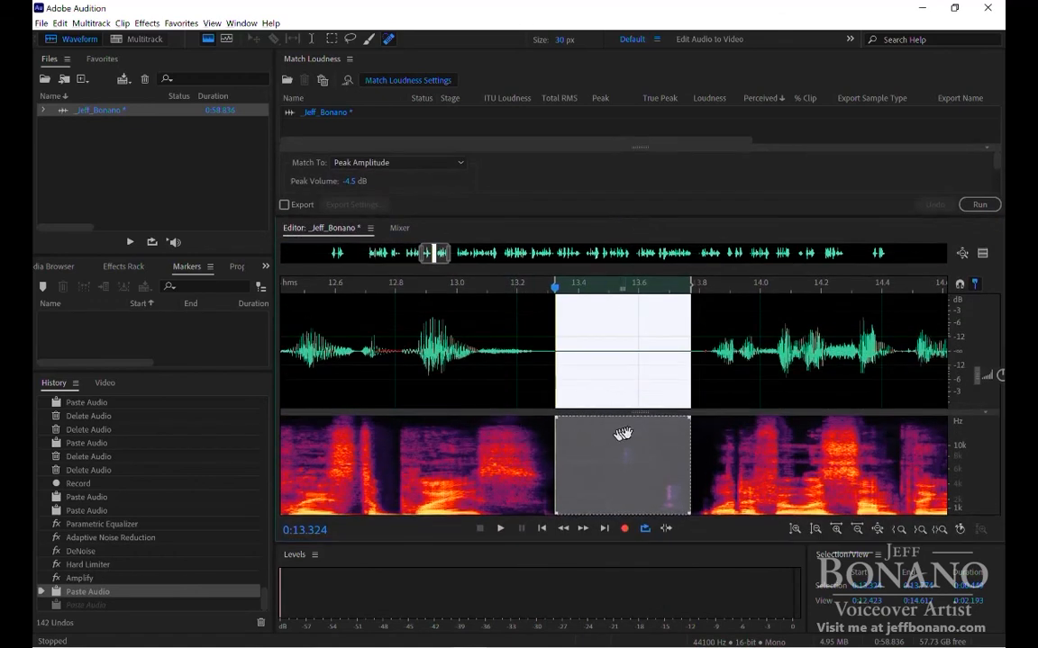
pyautogui.moveTo(643, 411); pyautogui.dragTo(639, 394)
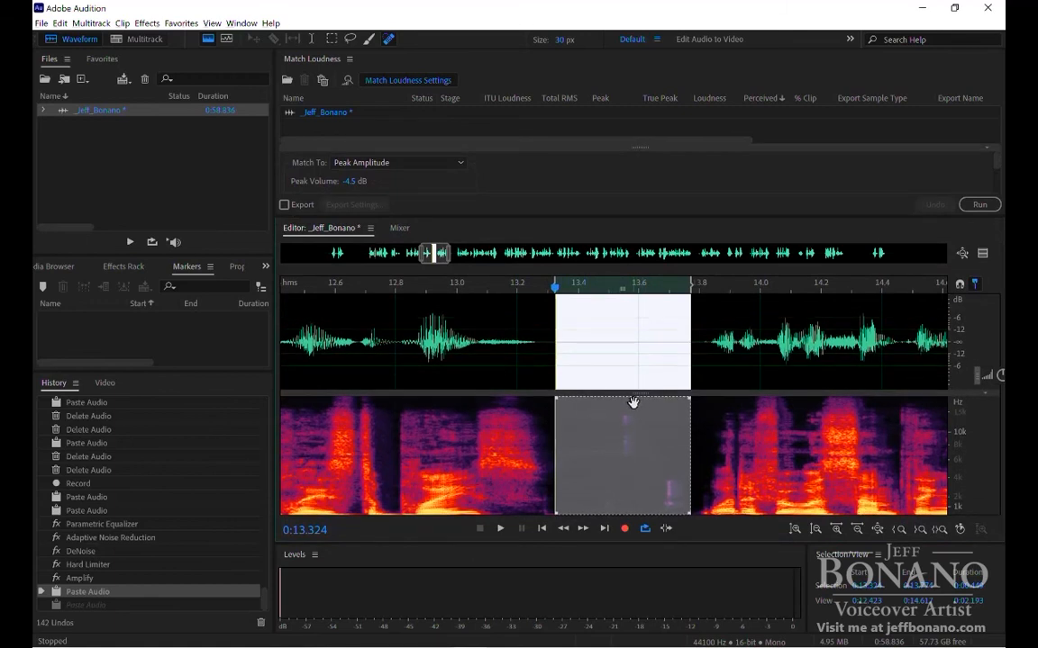
pyautogui.click(515, 333)
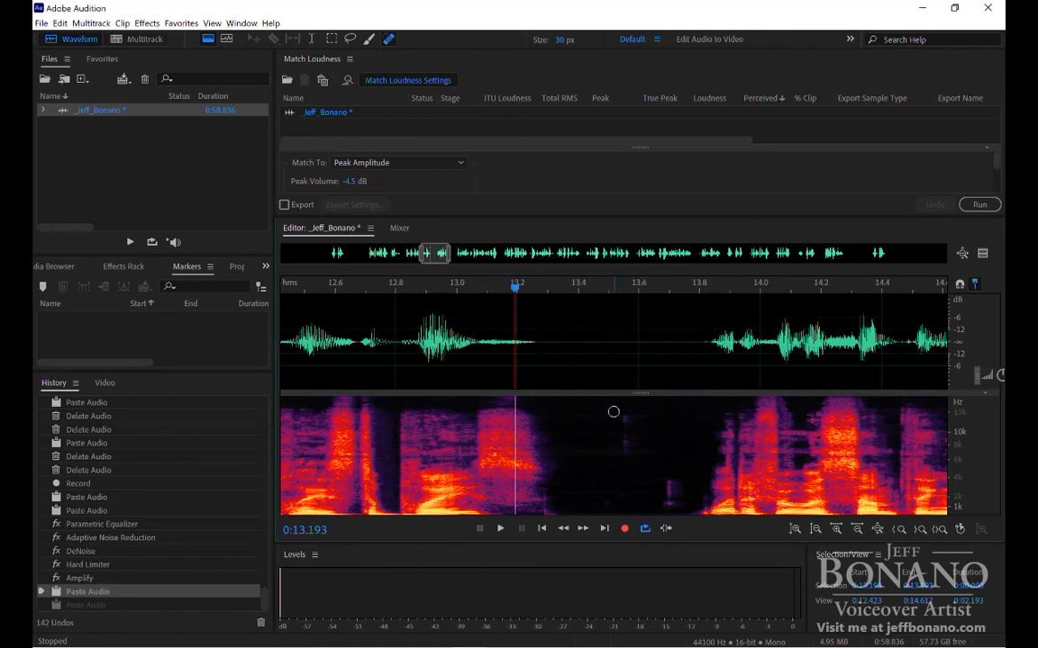
pyautogui.moveTo(604, 343); pyautogui.dragTo(688, 344)
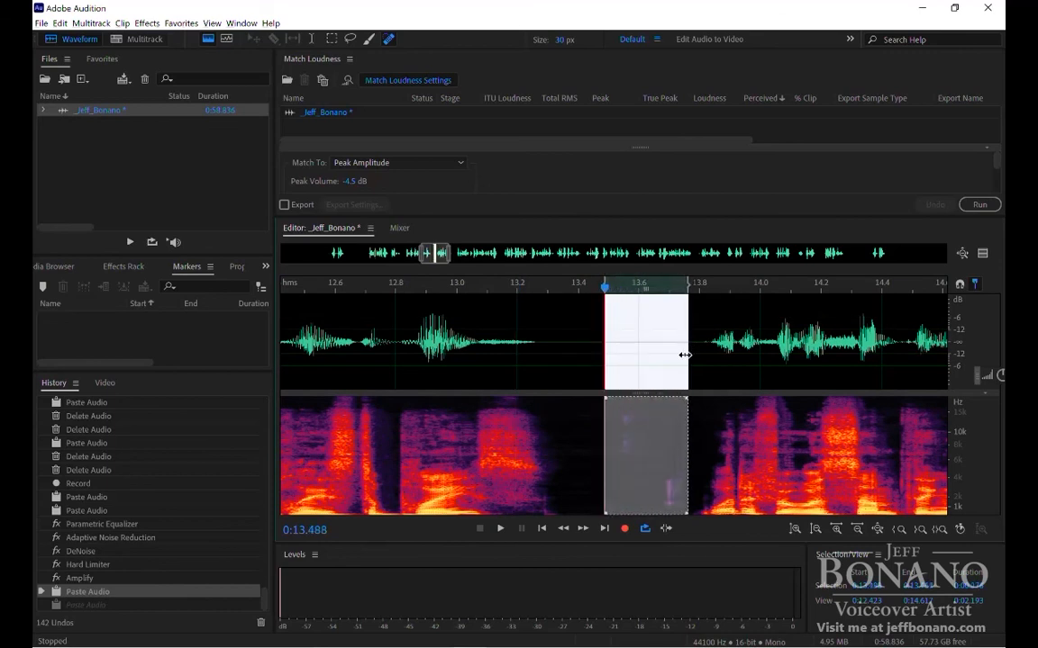
pyautogui.click(563, 331)
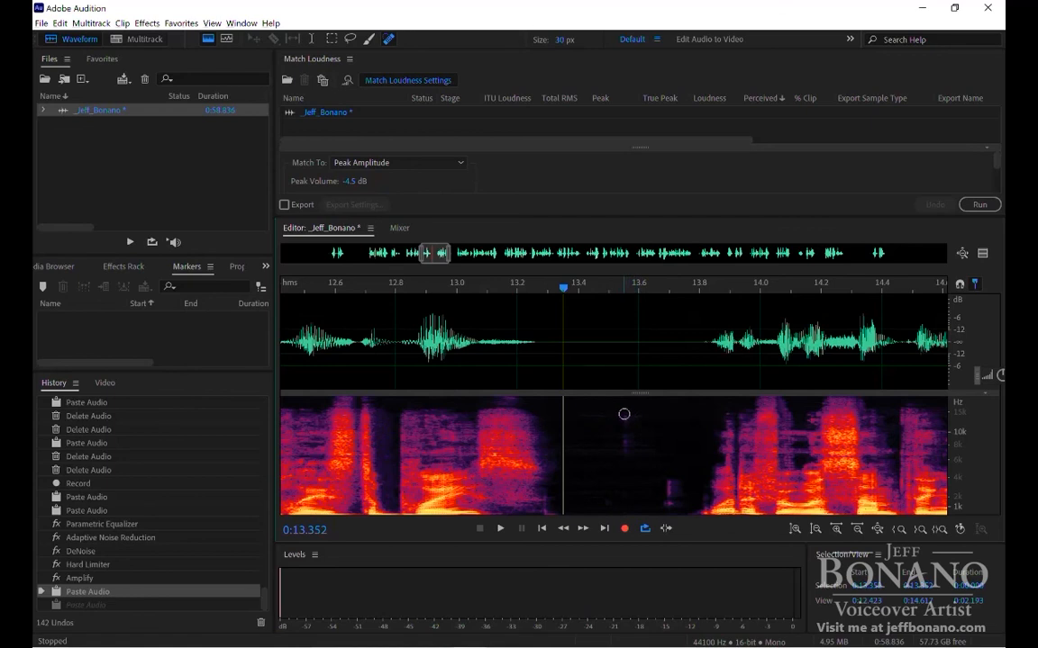
# - Paint over the faint noise spots in the pause between about 13.5 and 13.8 seconds with the Spot Healing Brush
pyautogui.moveTo(623, 414)
pyautogui.mouseDown()
pyautogui.moveTo(621, 450)
pyautogui.moveTo(674, 494)
pyautogui.mouseUp()
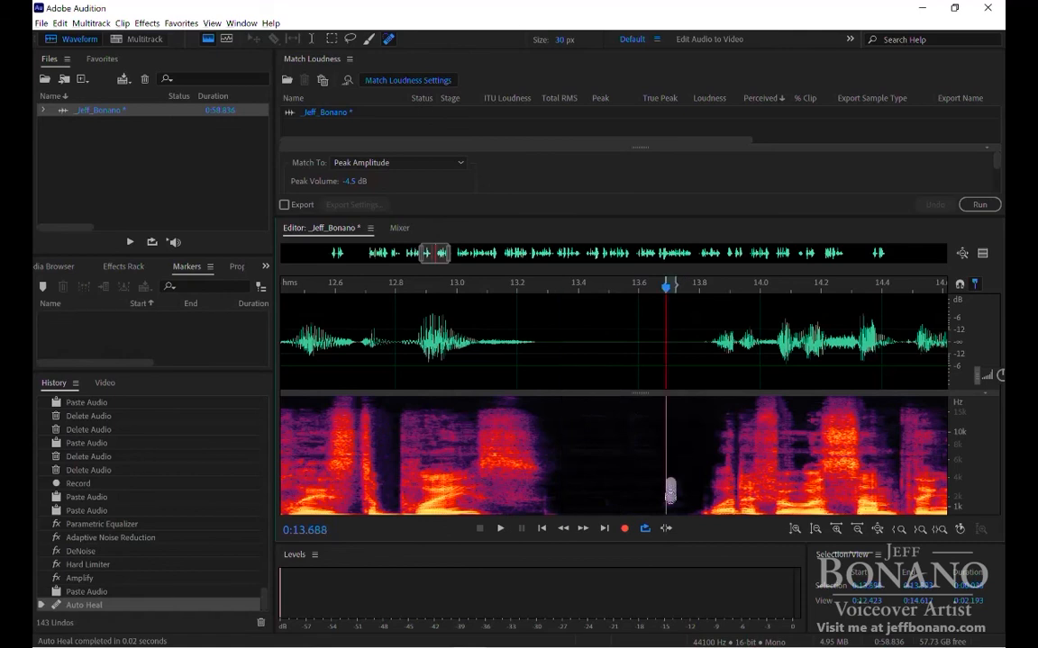
pyautogui.moveTo(675, 400); pyautogui.dragTo(675, 509)
pyautogui.moveTo(666, 400); pyautogui.dragTo(666, 509)
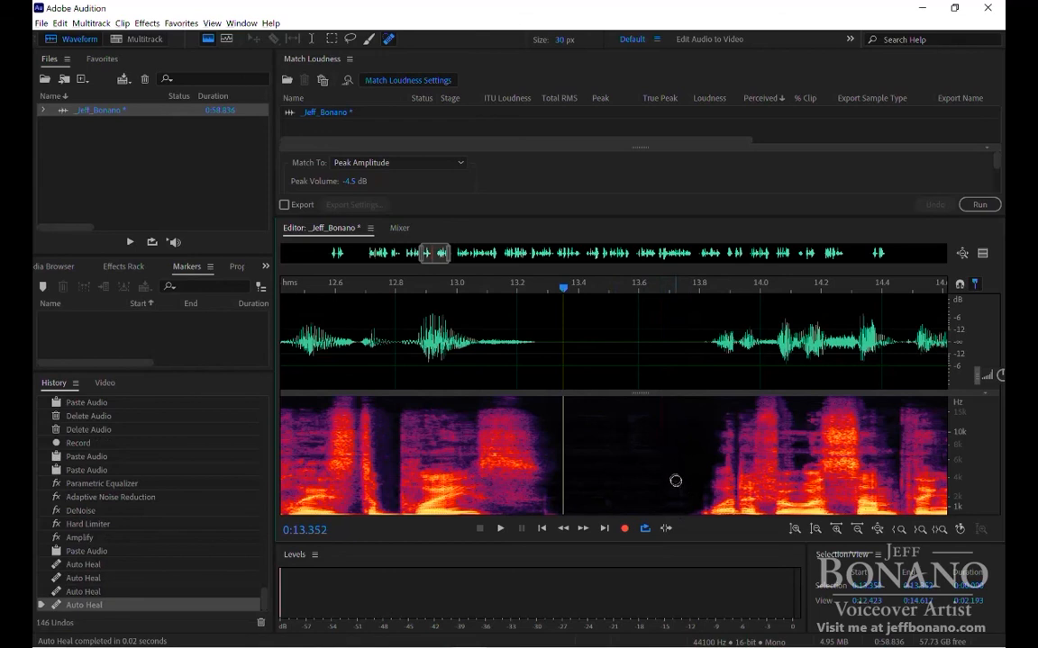
pyautogui.click(680, 491)
pyautogui.moveTo(683, 491); pyautogui.dragTo(676, 484)
pyautogui.moveTo(604, 455); pyautogui.dragTo(604, 406)
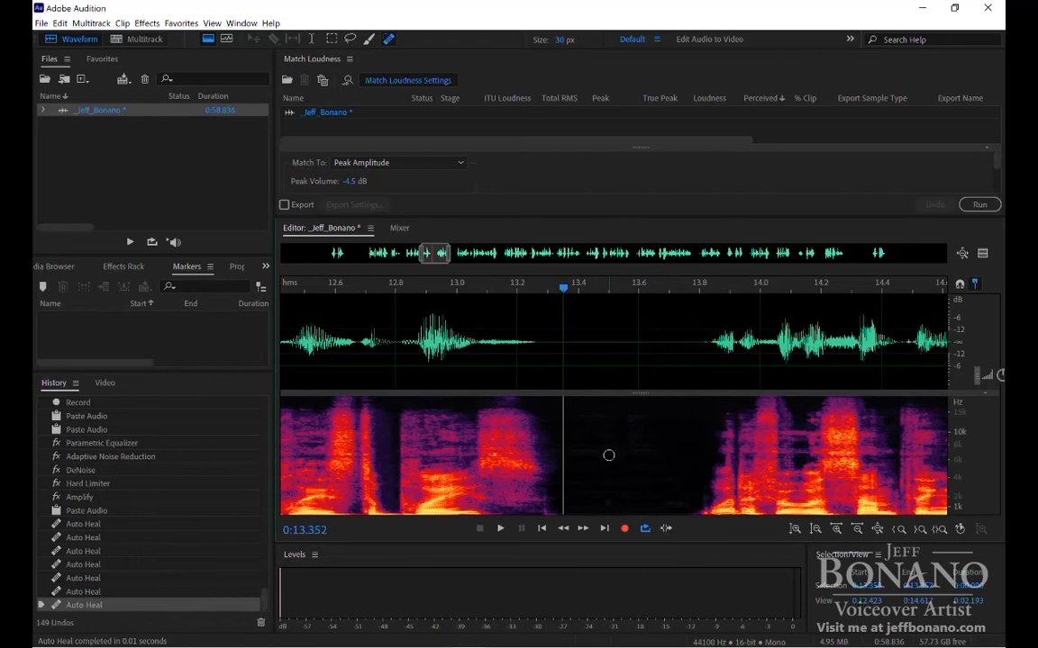
# - Play the passage from about 12.9 to 14.3 seconds to check the healed pause
pyautogui.moveTo(419, 353); pyautogui.dragTo(846, 372)
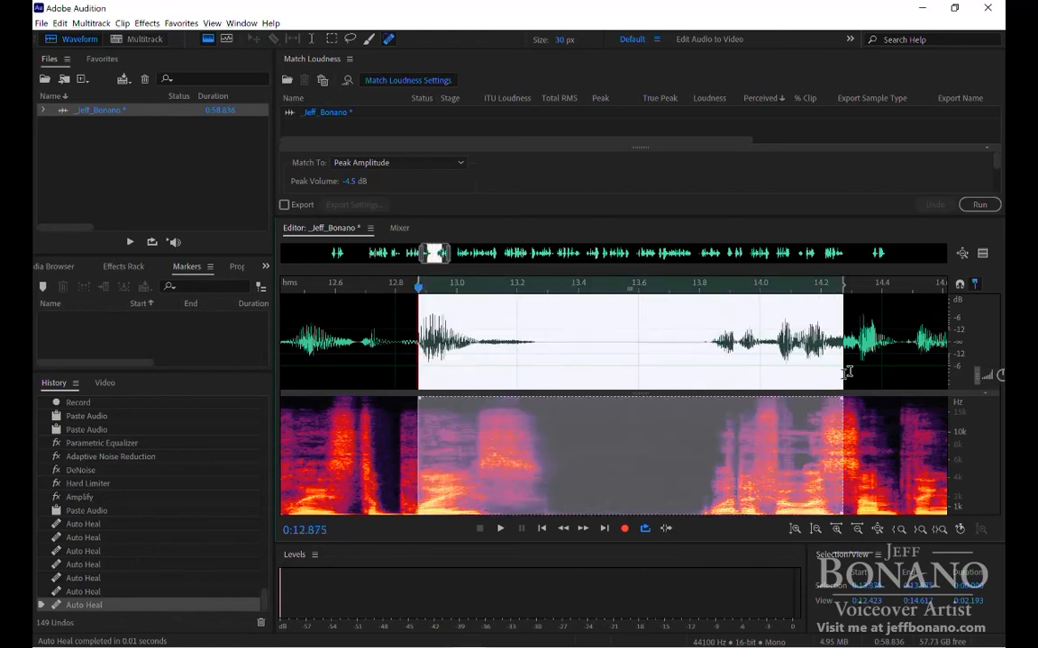
pyautogui.press('space')
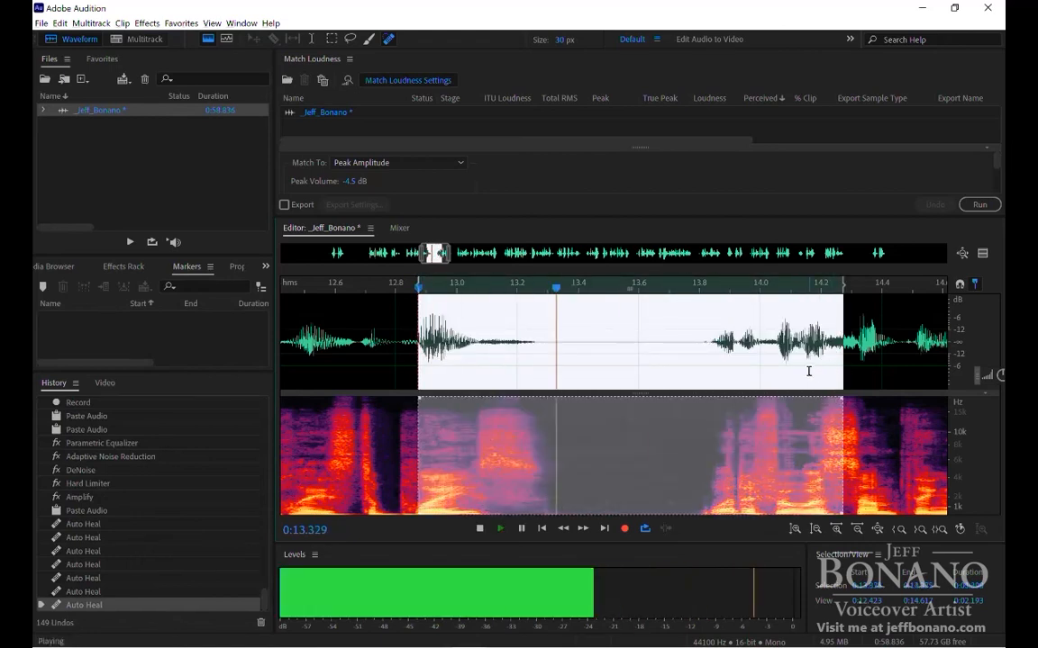
pyautogui.press('space')
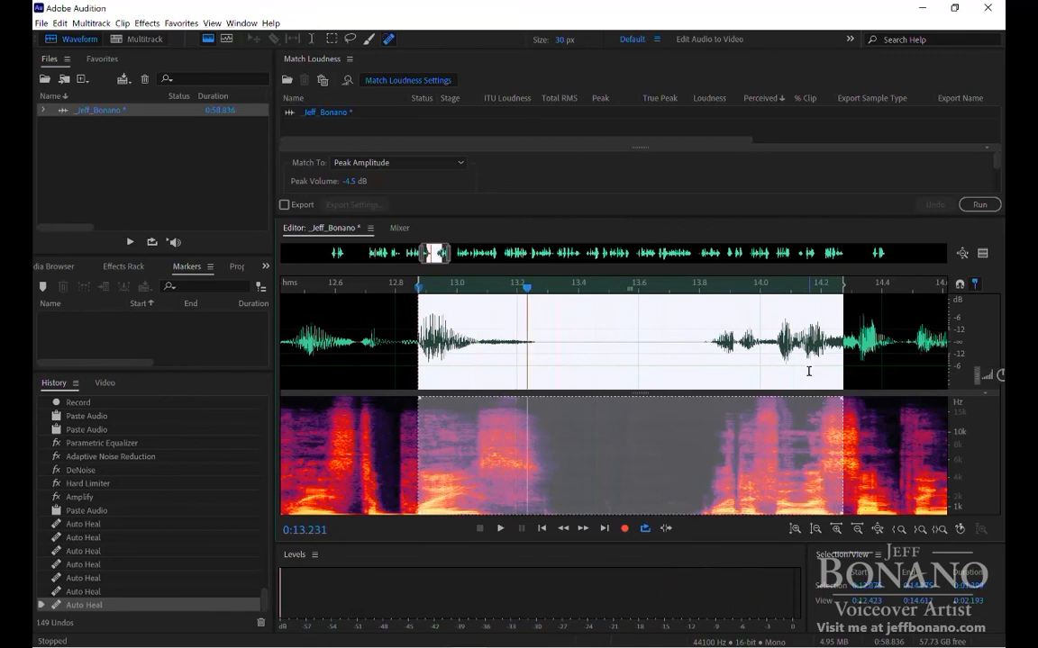
pyautogui.click(591, 340)
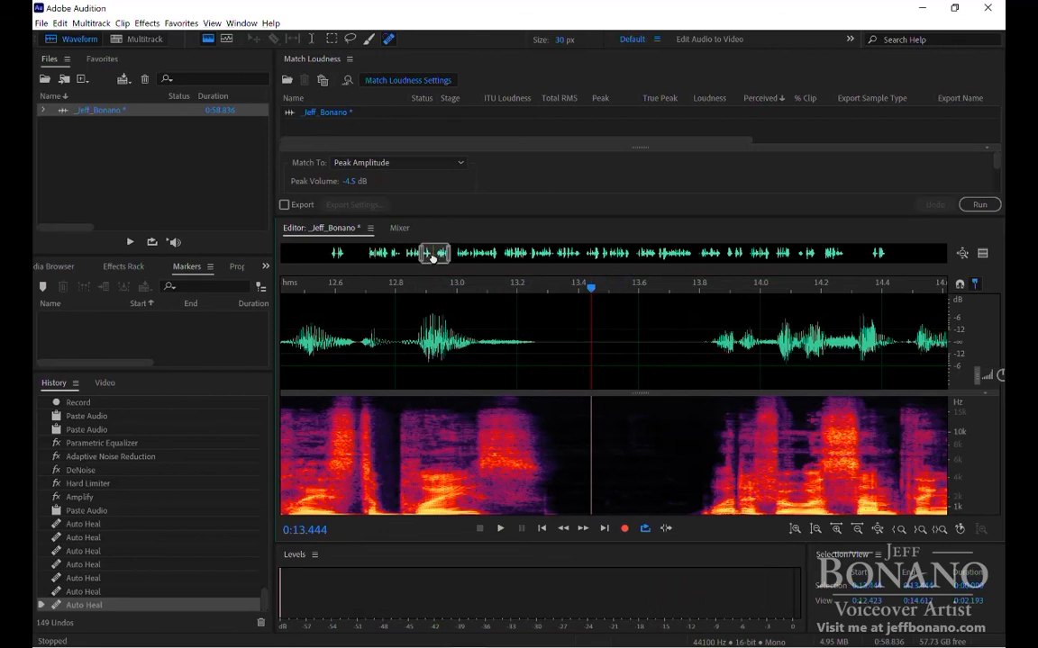
# - Play the following phrase from about 16.7 to 18.8 seconds to listen for noises within the speech
pyautogui.scroll(-4, 617, 340)
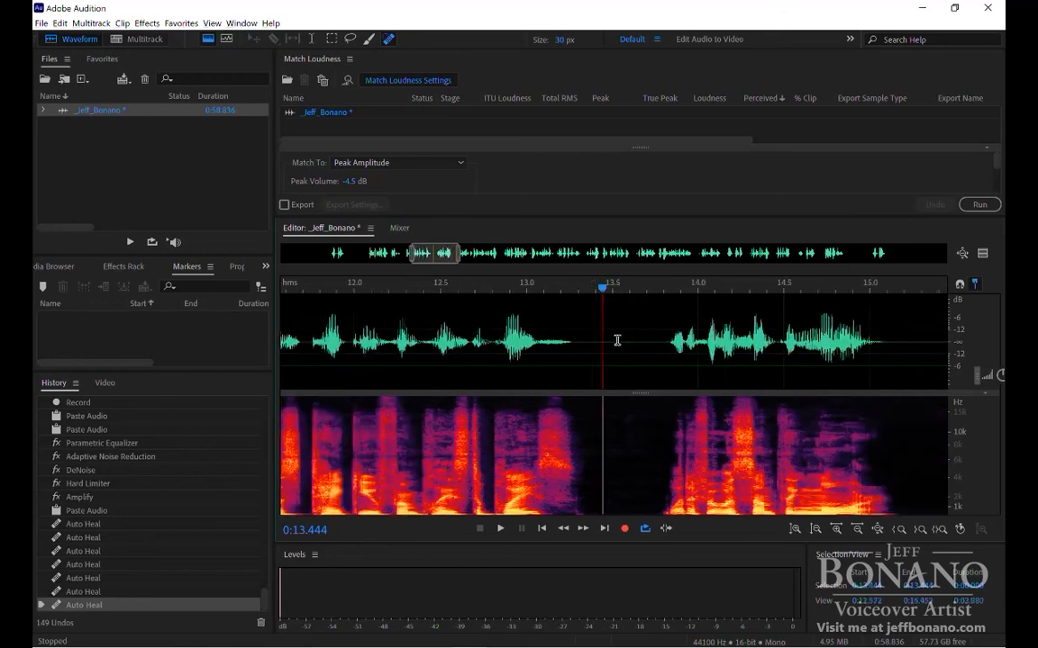
pyautogui.scroll(-1, 617, 340)
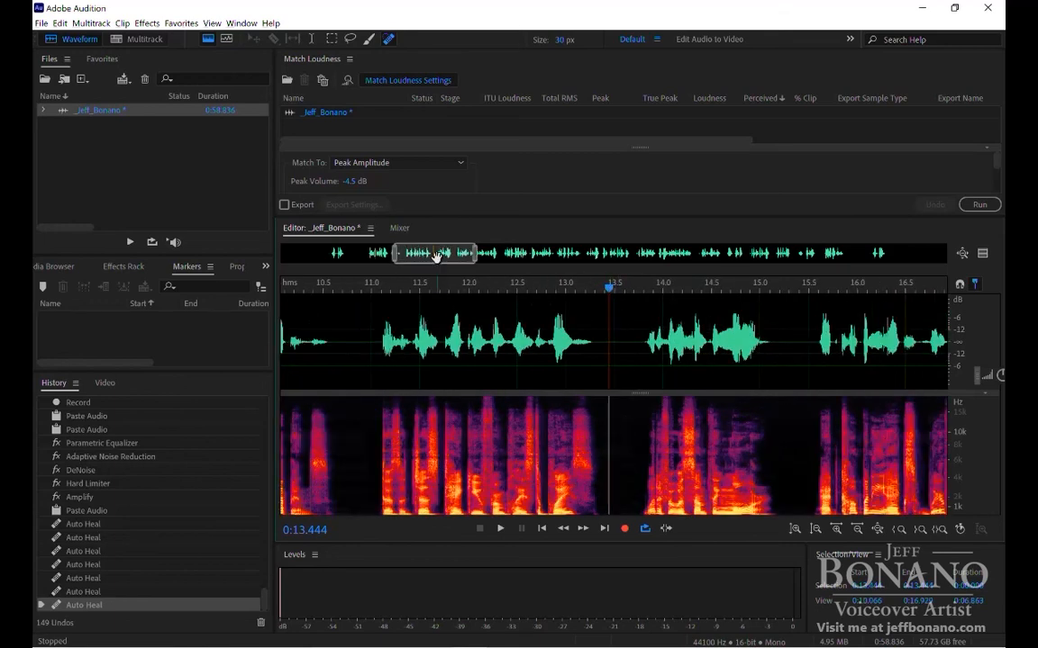
pyautogui.moveTo(429, 256); pyautogui.dragTo(465, 256)
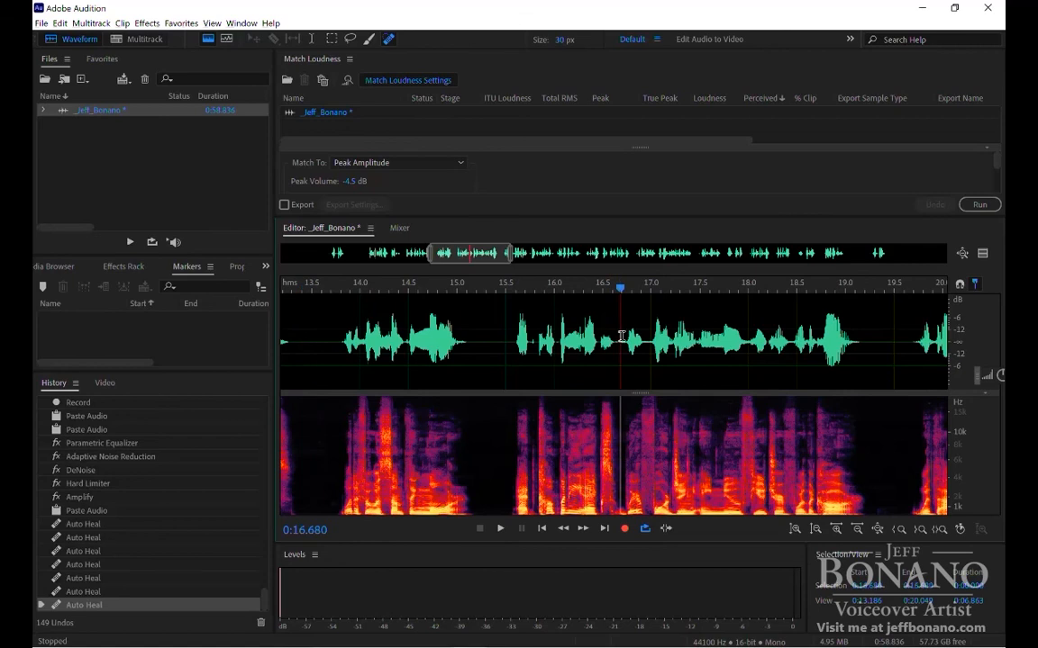
pyautogui.moveTo(620, 340); pyautogui.dragTo(828, 362)
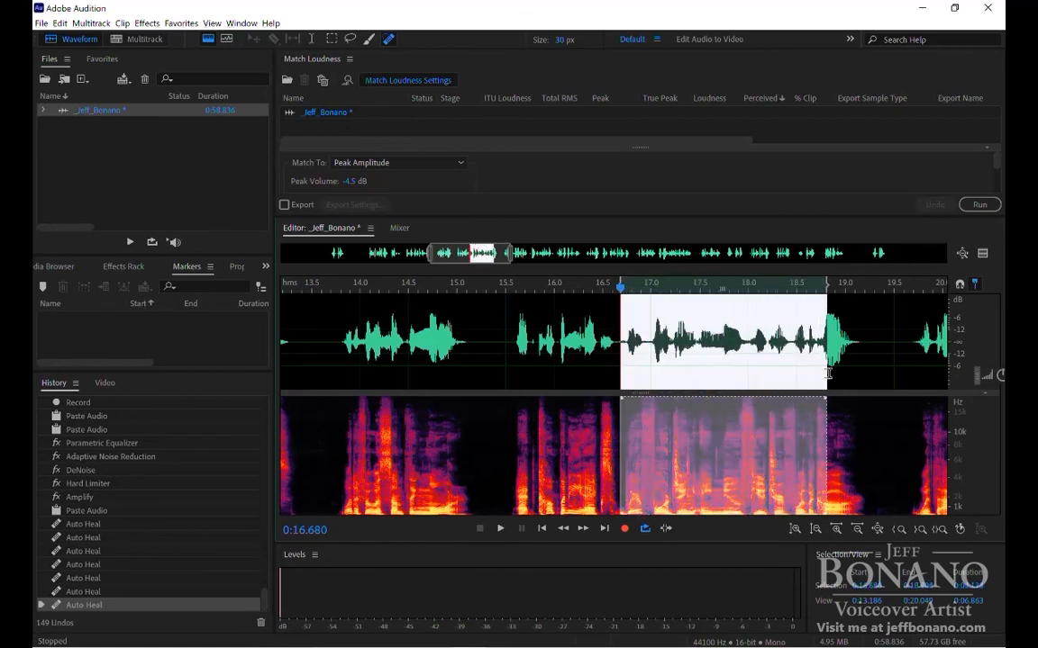
pyautogui.press('space')
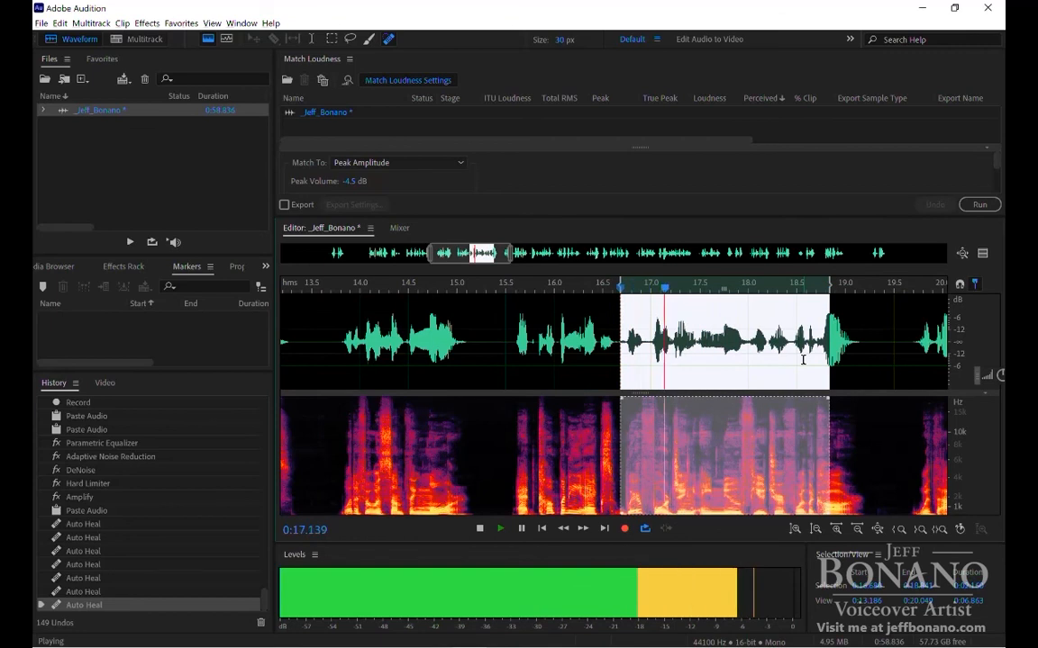
pyautogui.press('space')
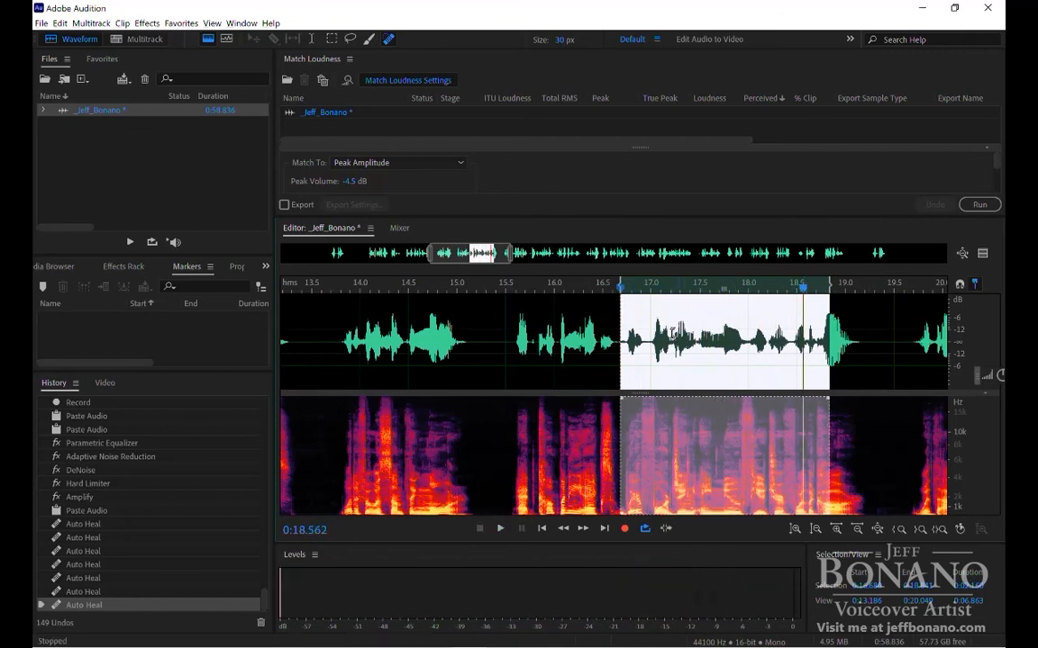
pyautogui.click(696, 365)
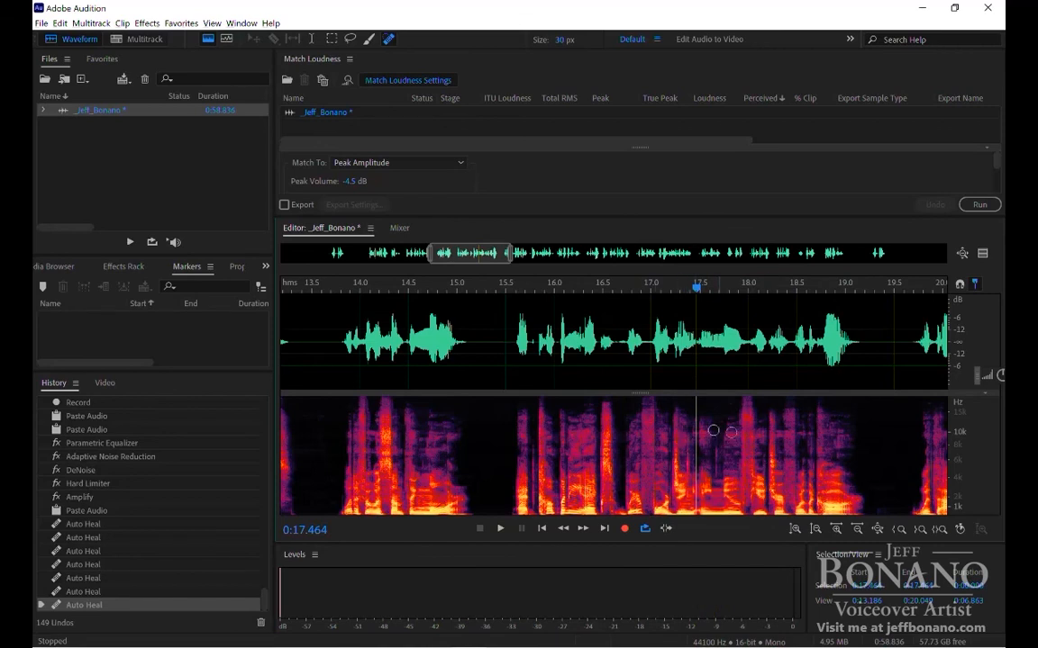
# - Heal spots between about 17.4 and 17.7 seconds with the Spot Healing Brush and play the surrounding passage from about 16.9 seconds
pyautogui.scroll(5, 686, 456)
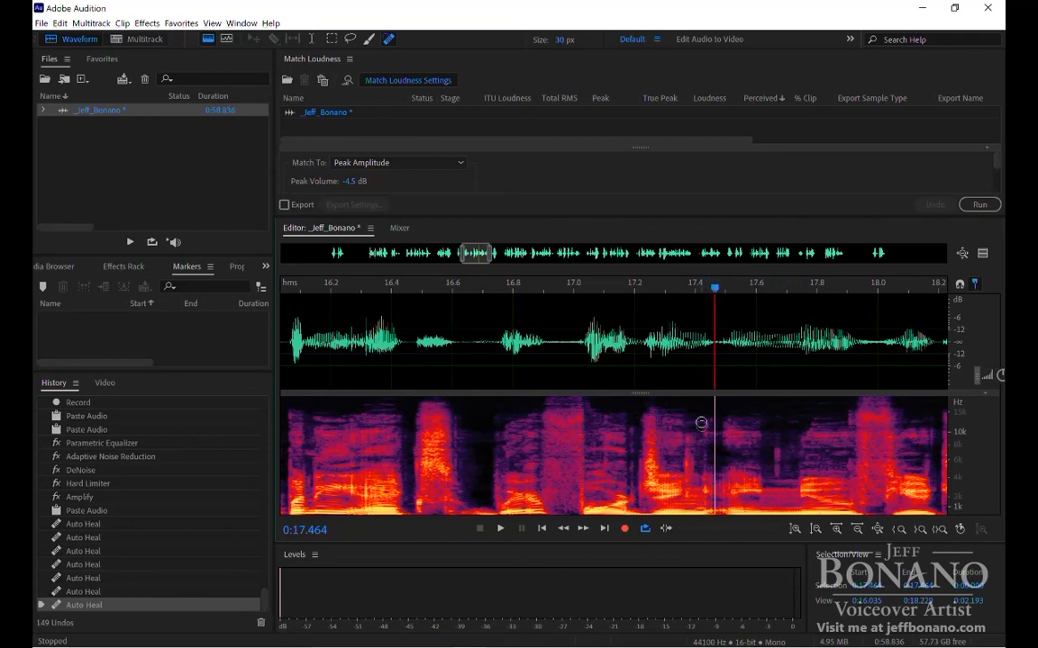
pyautogui.moveTo(691, 435); pyautogui.dragTo(689, 497)
pyautogui.moveTo(776, 434); pyautogui.dragTo(778, 482)
pyautogui.moveTo(717, 469); pyautogui.dragTo(717, 498)
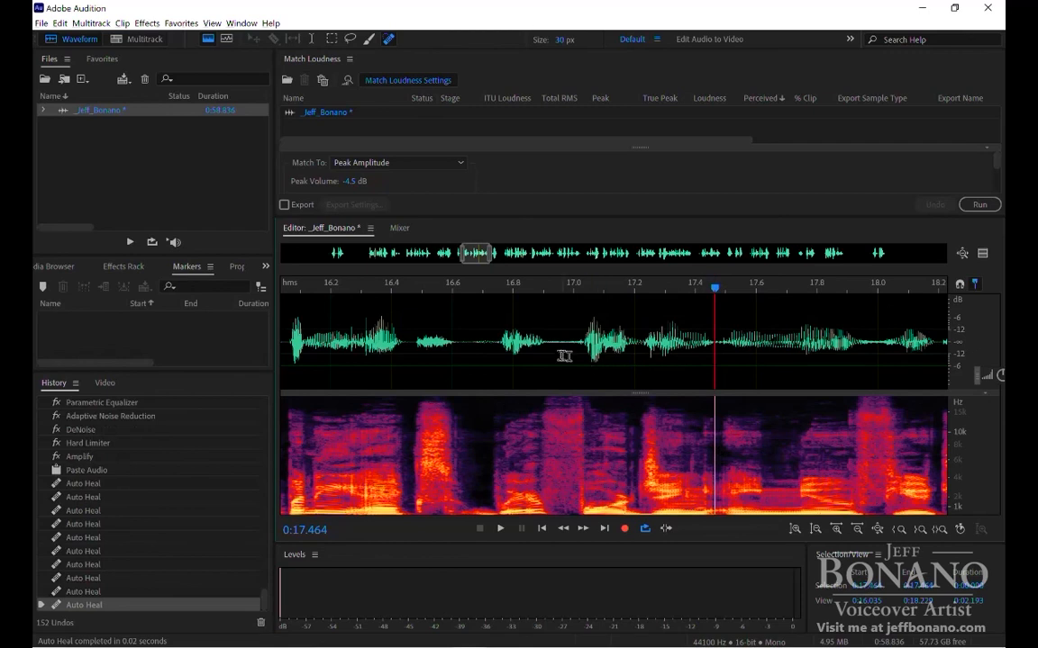
pyautogui.moveTo(538, 360); pyautogui.dragTo(915, 371)
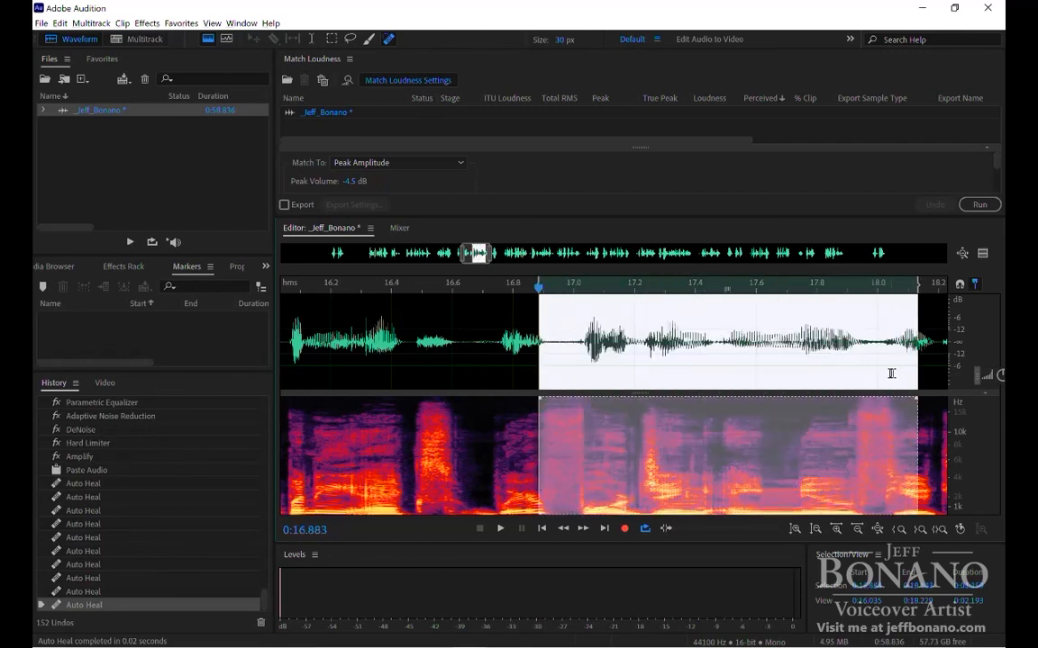
pyautogui.press('space')
pyautogui.press('space')
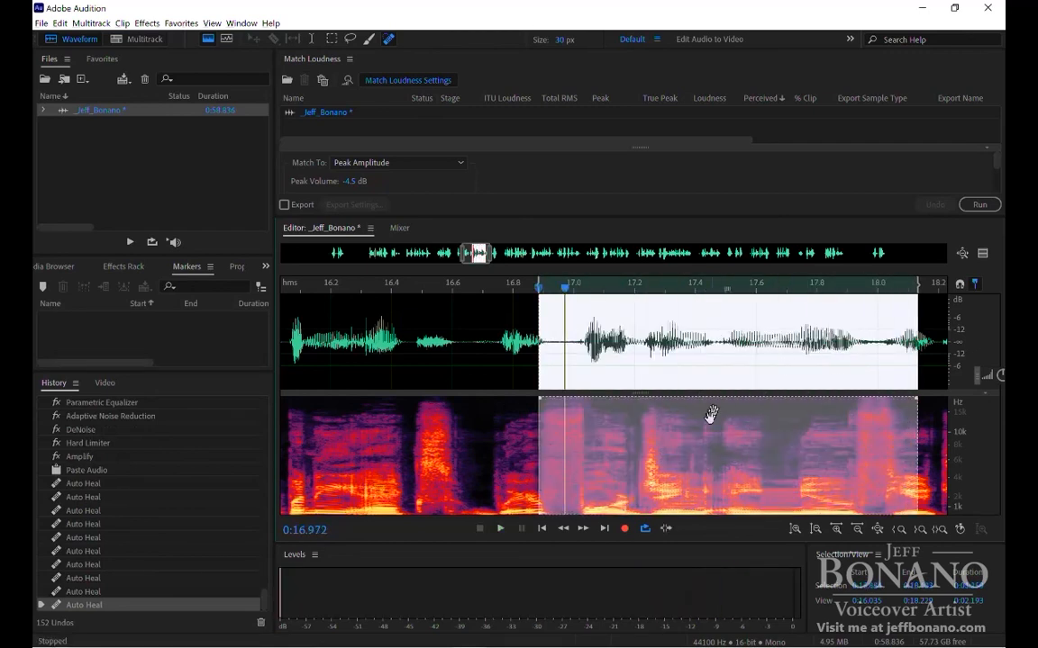
pyautogui.click(690, 359)
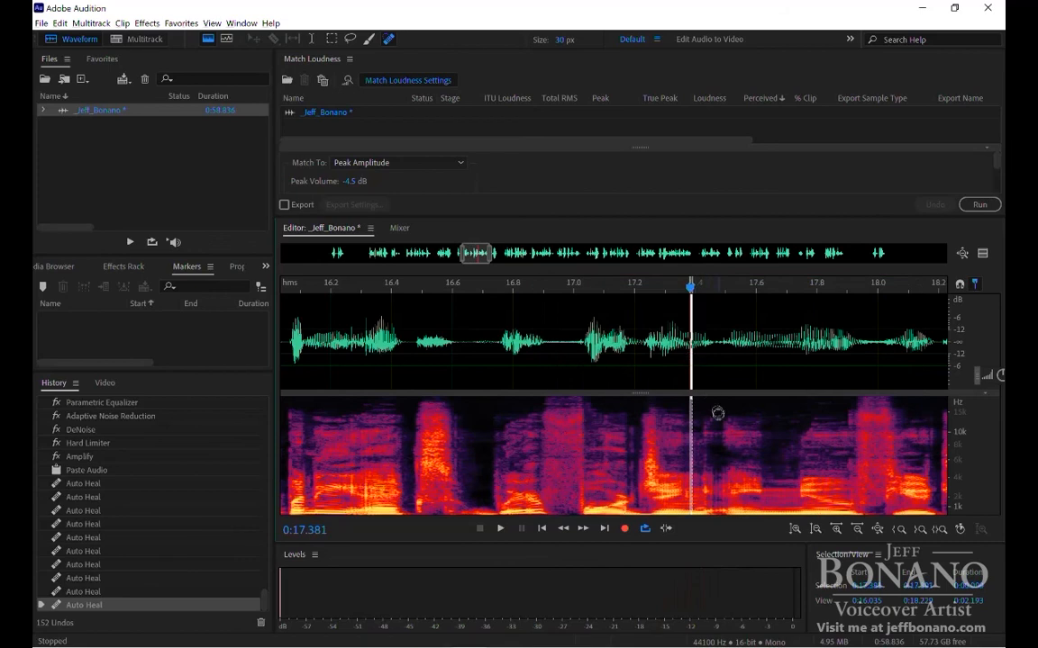
# - Heal more spots between about 17.4 and 17.5 seconds and play the passage from about 17.0 to 18.1 seconds
pyautogui.moveTo(718, 478); pyautogui.dragTo(717, 493)
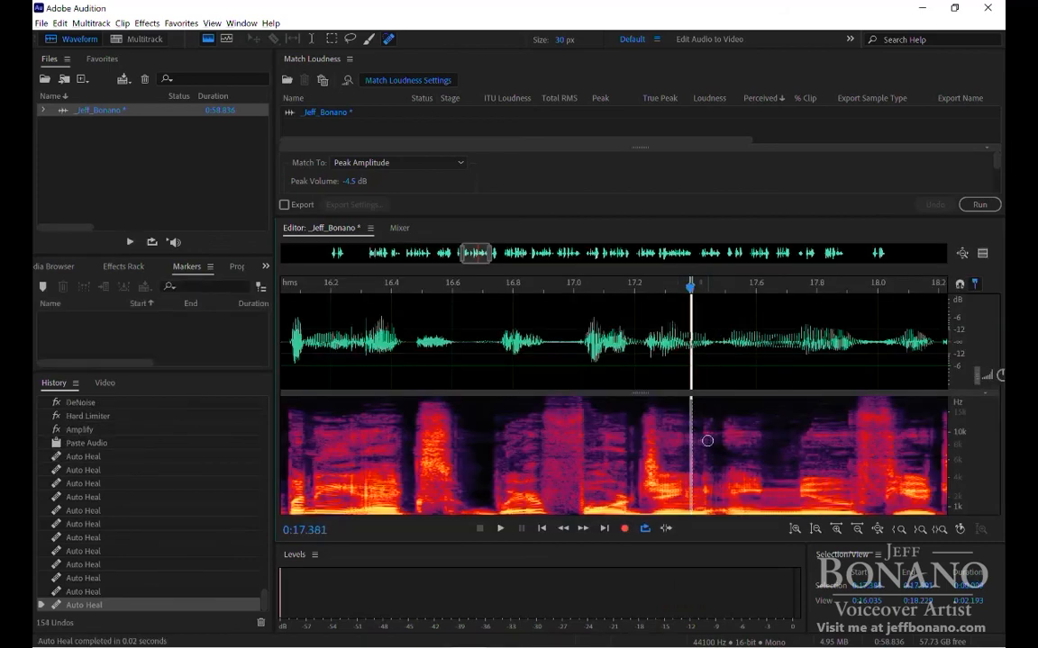
pyautogui.click(726, 354)
pyautogui.moveTo(690, 440)
pyautogui.mouseDown()
pyautogui.moveTo(690, 470)
pyautogui.moveTo(704, 461)
pyautogui.mouseUp()
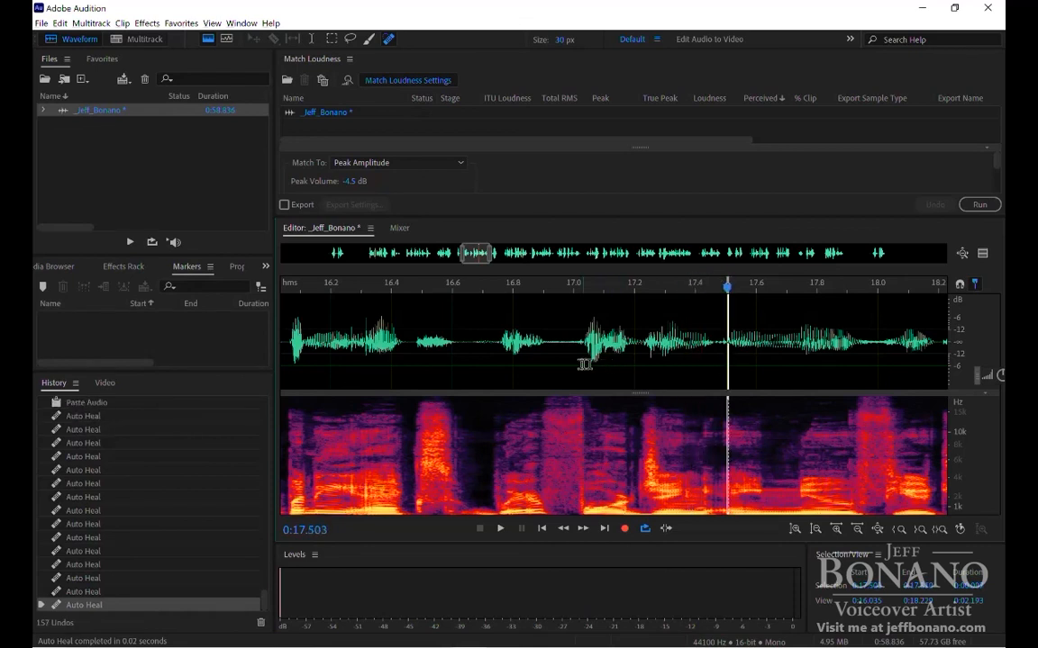
pyautogui.moveTo(576, 364); pyautogui.dragTo(895, 388)
pyautogui.press('space')
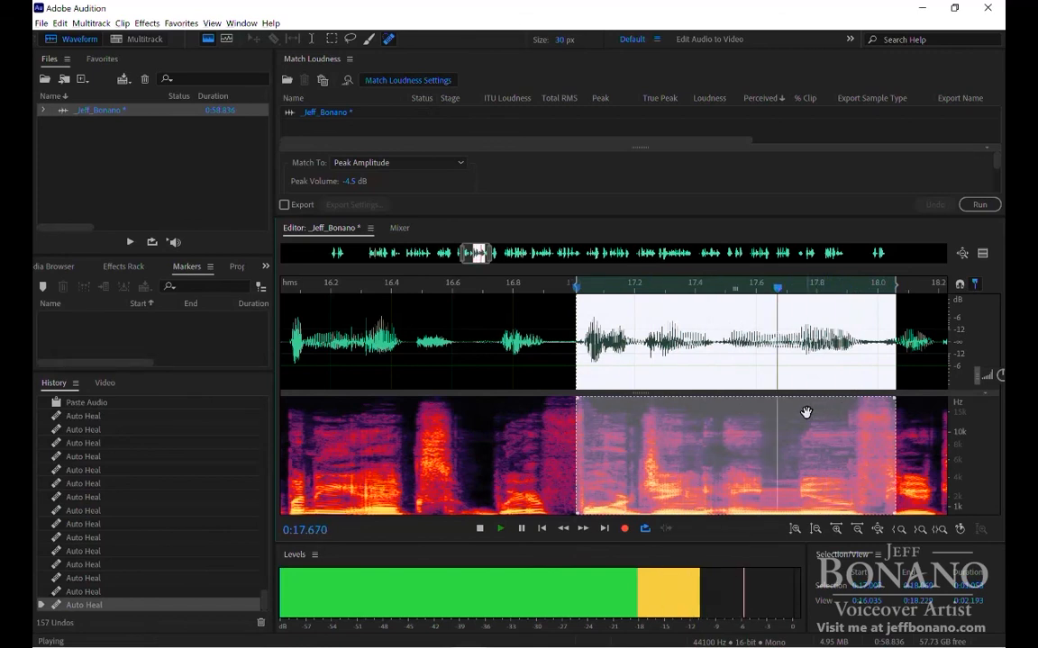
pyautogui.press('space')
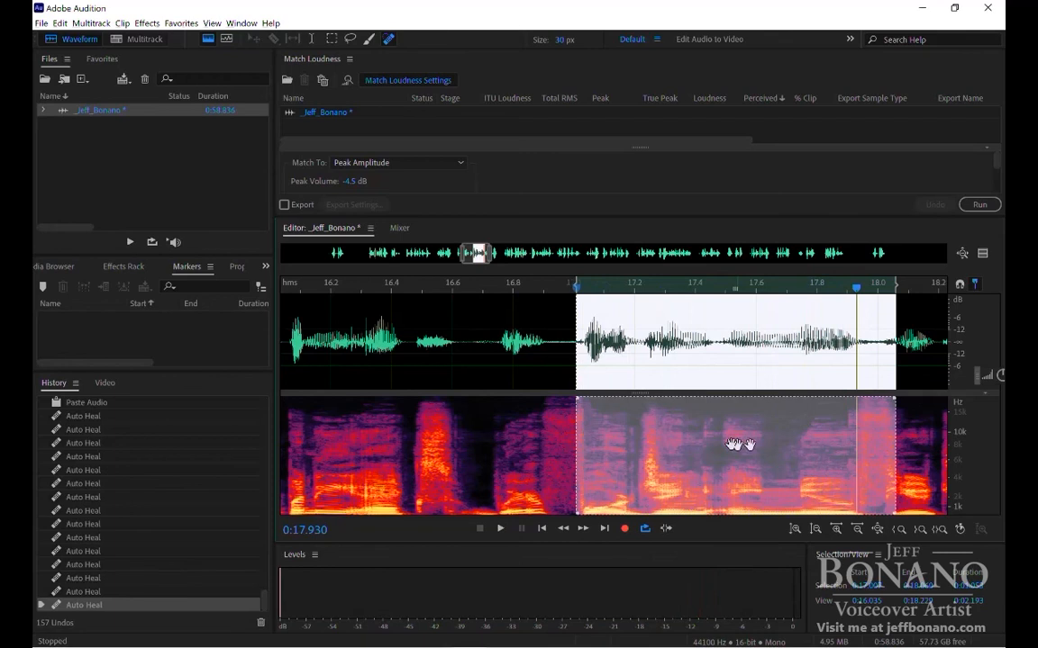
pyautogui.click(556, 339)
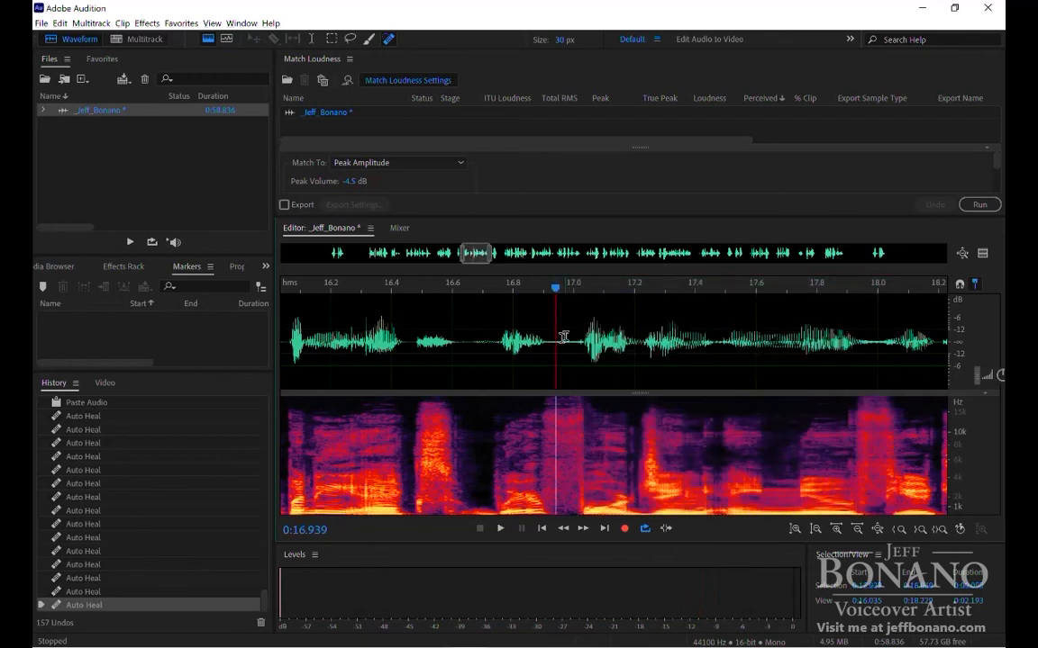
# - Paint a broad healing area over the spoken phrase between about 16.7 and 18.8 seconds and play it from about 16.6 seconds
pyautogui.scroll(-3, 555, 339)
pyautogui.moveTo(577, 460)
pyautogui.mouseDown()
pyautogui.moveTo(621, 455)
pyautogui.moveTo(720, 486)
pyautogui.moveTo(645, 475)
pyautogui.mouseUp()
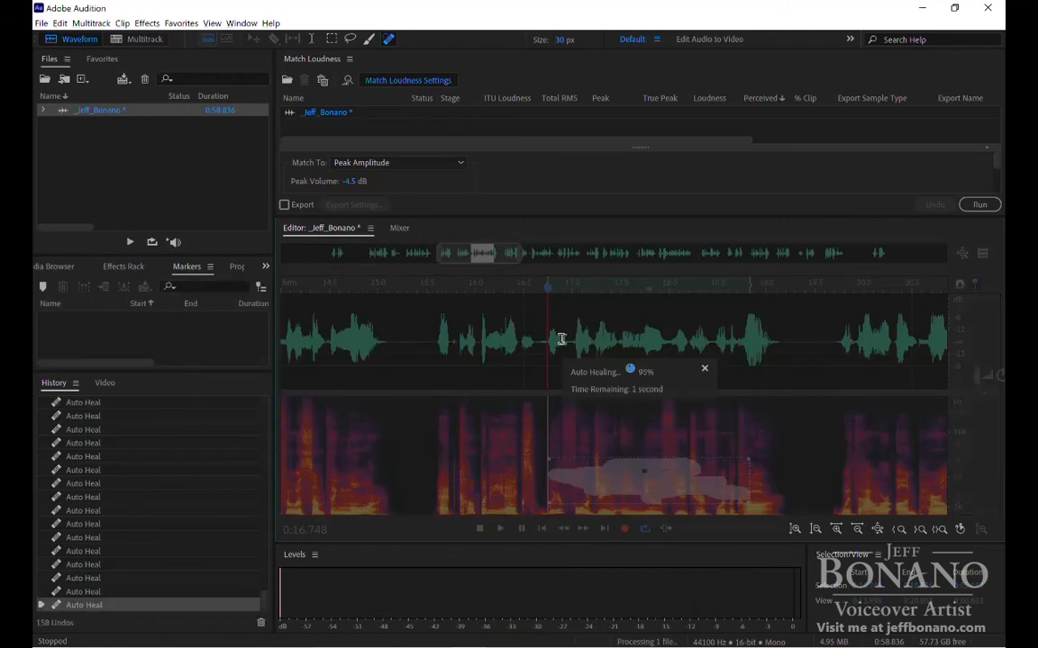
pyautogui.click(531, 350)
pyautogui.press('space')
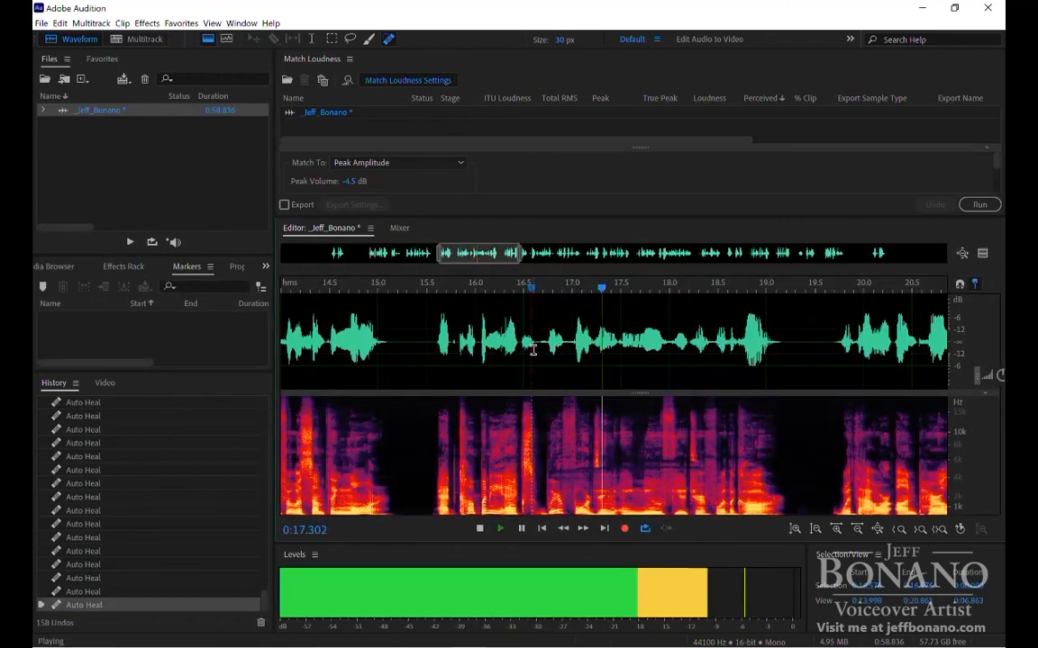
pyautogui.press('space')
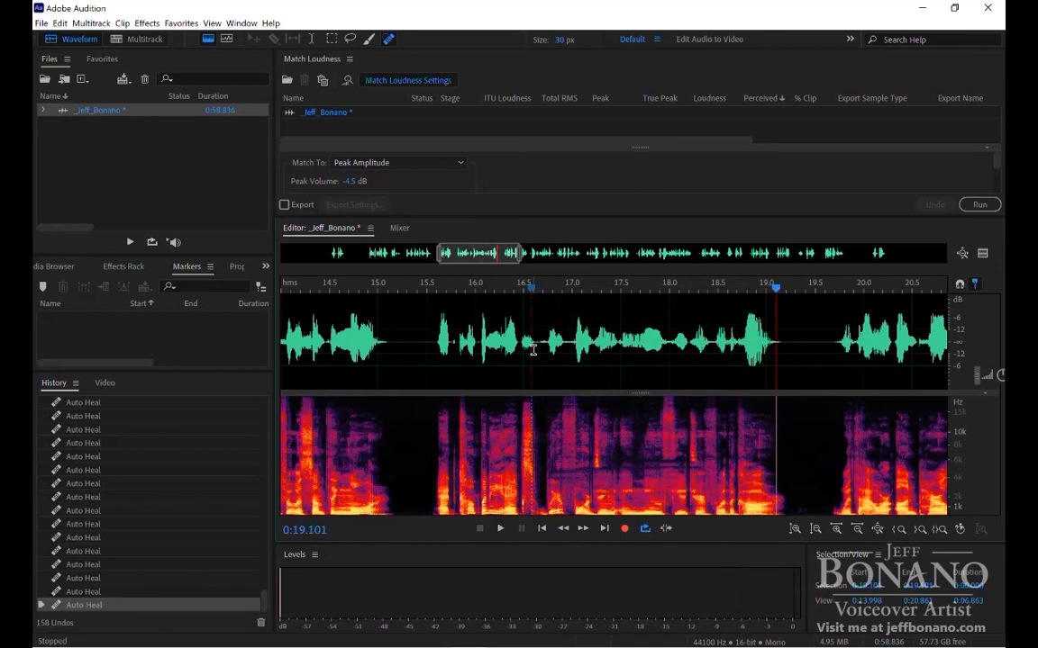
# - Paint another healing stroke through the middle frequencies of the same phrase and play it from about 17.2 seconds
pyautogui.moveTo(606, 454)
pyautogui.mouseDown()
pyautogui.moveTo(695, 452)
pyautogui.moveTo(660, 486)
pyautogui.moveTo(694, 463)
pyautogui.moveTo(669, 456)
pyautogui.mouseUp()
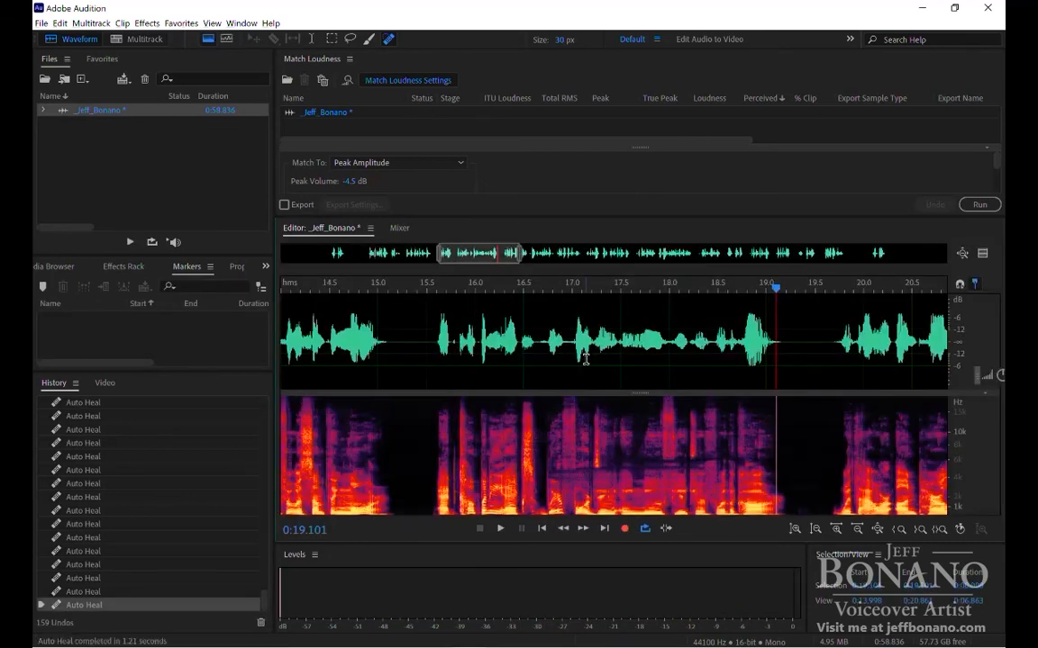
pyautogui.click(589, 357)
pyautogui.press('space')
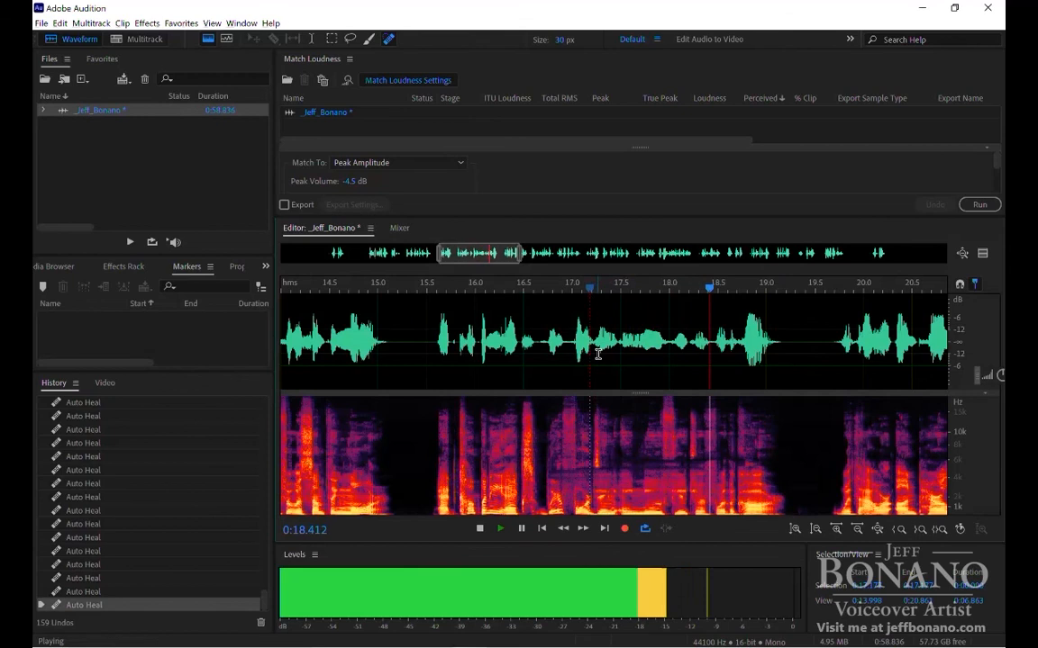
pyautogui.press('space')
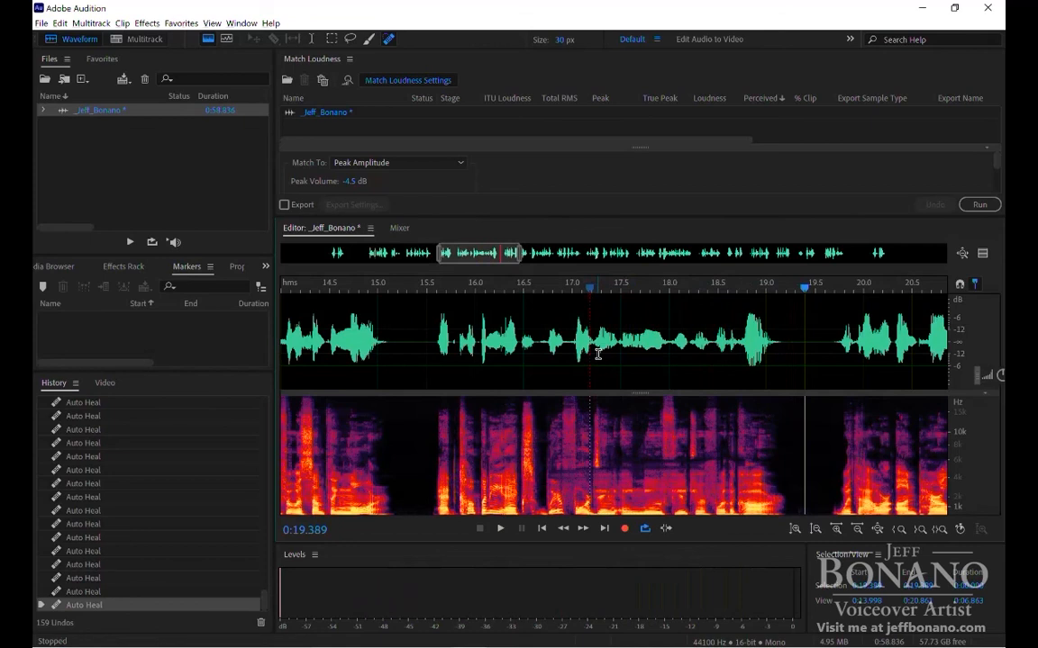
# - Play the start of the phrase from about 15.5 to 16.4 seconds to locate the small noise near 15.8 seconds
pyautogui.scroll(3, 454, 351)
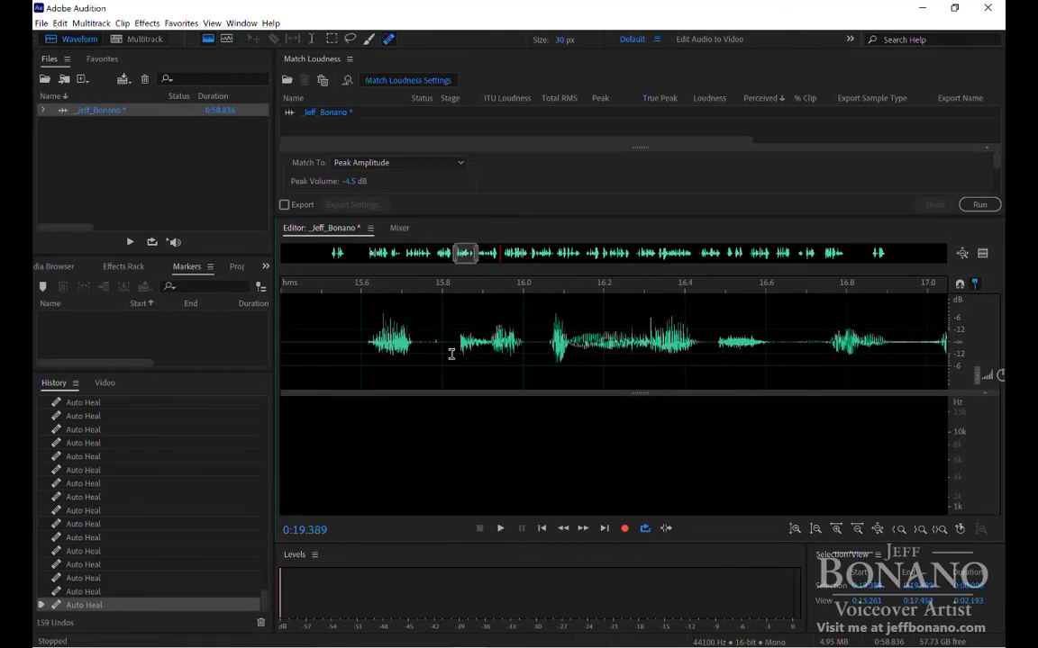
pyautogui.click(336, 353)
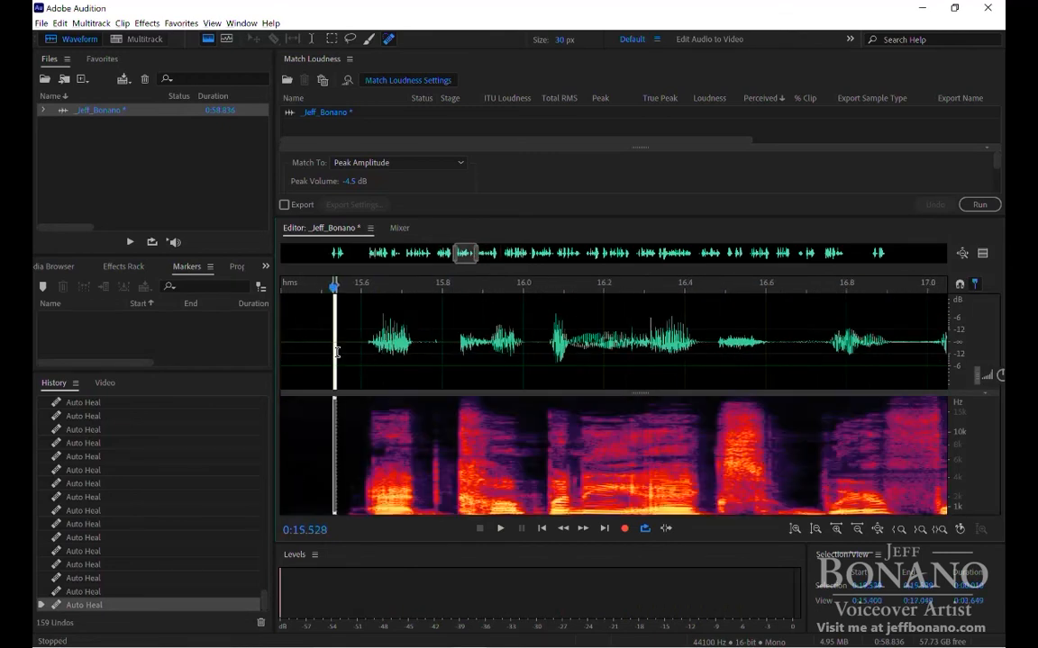
pyautogui.moveTo(336, 353); pyautogui.dragTo(691, 357)
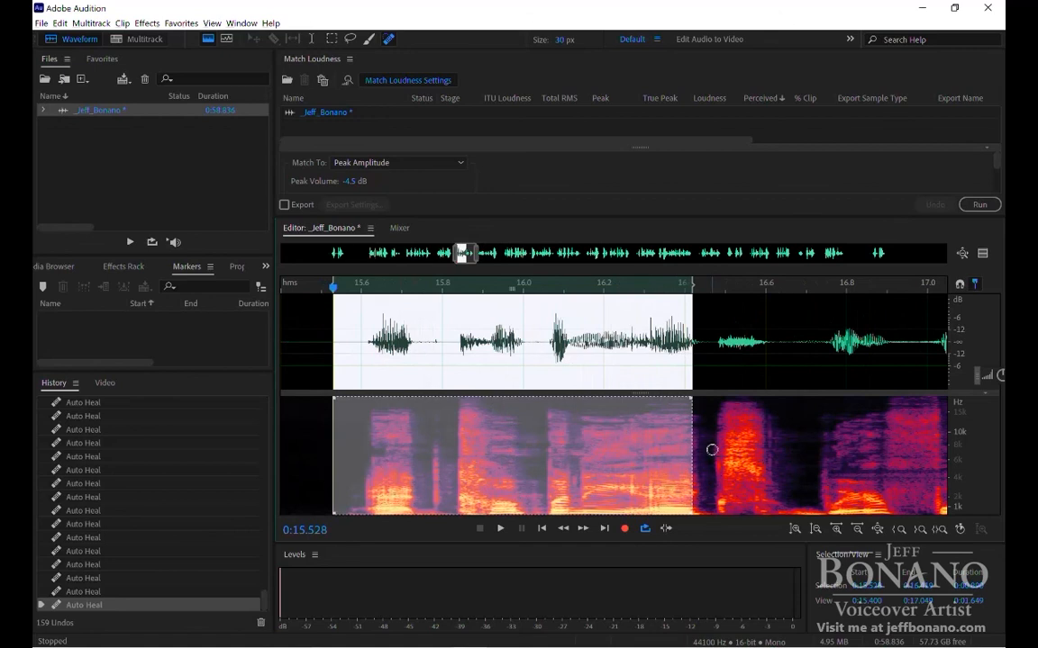
pyautogui.press('space')
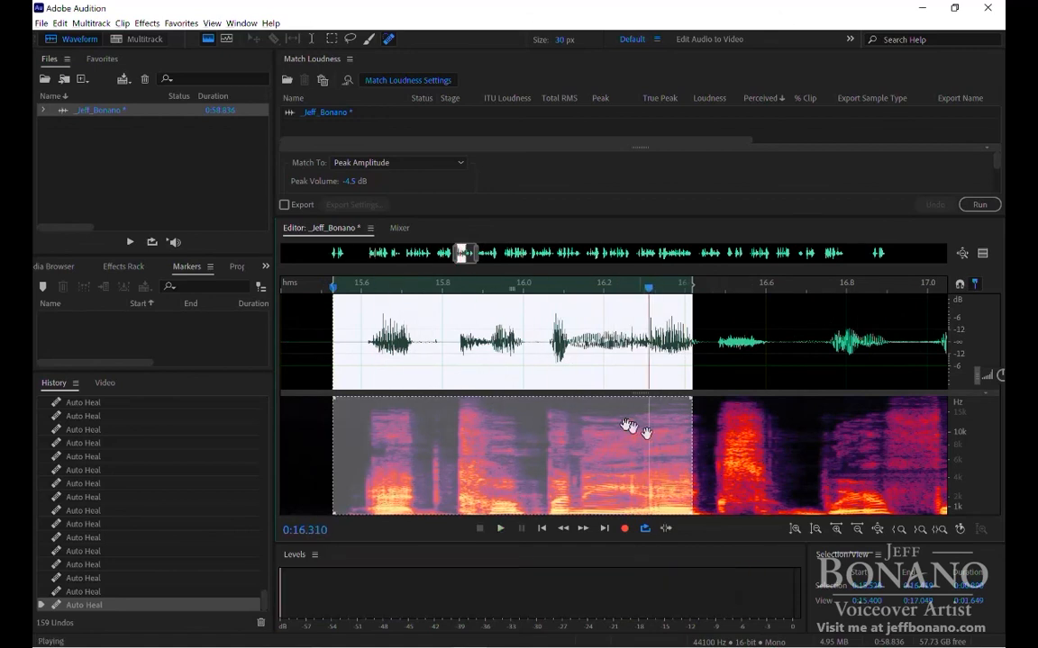
pyautogui.click(440, 338)
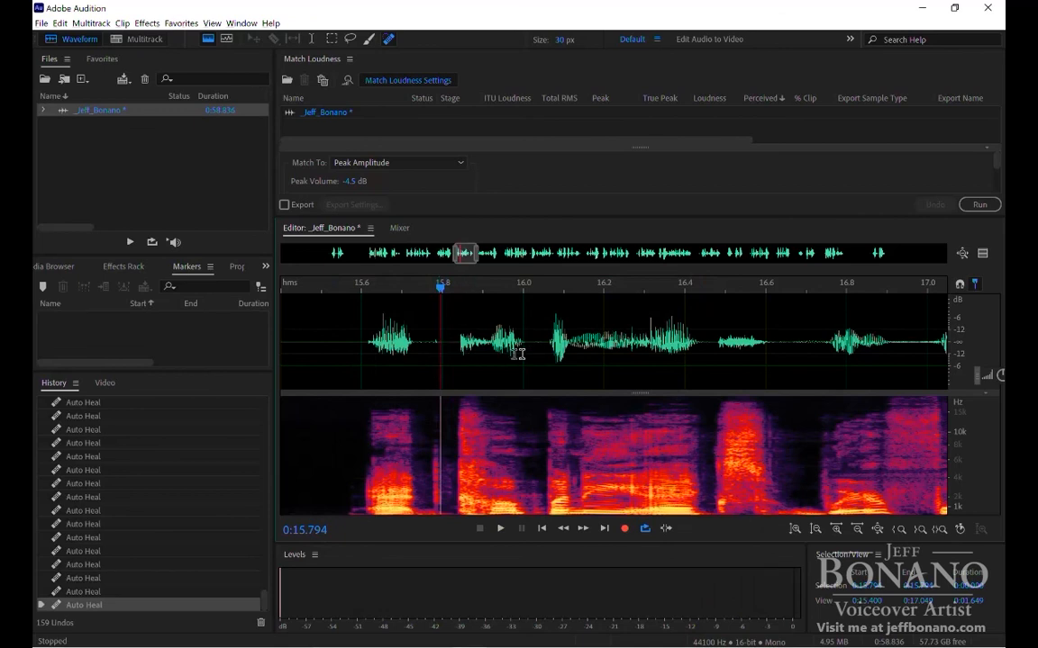
pyautogui.scroll(-8, 532, 346)
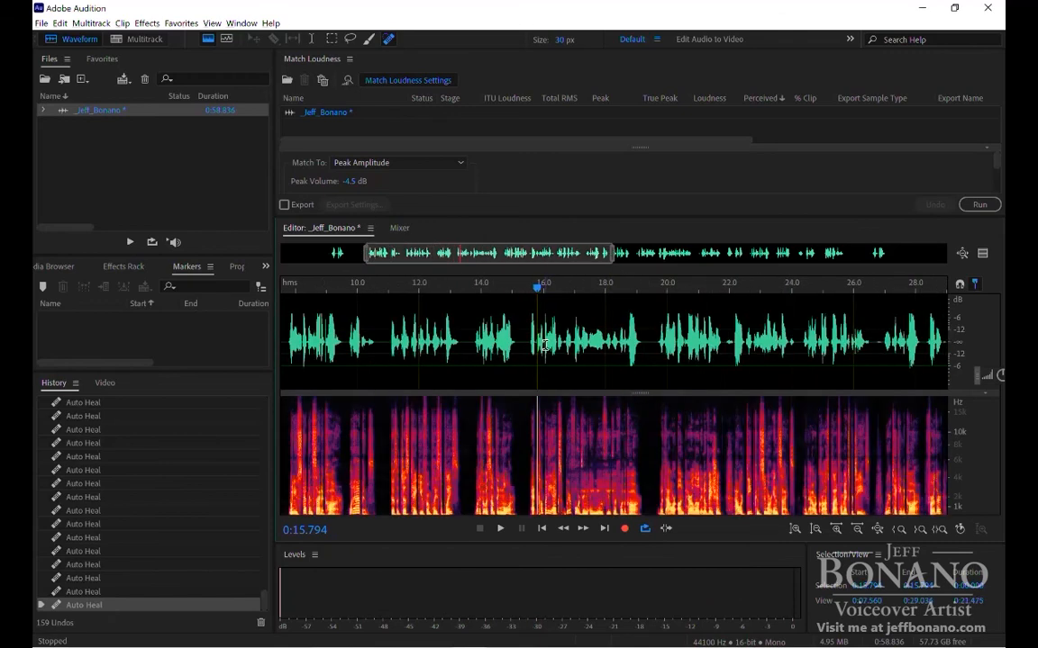